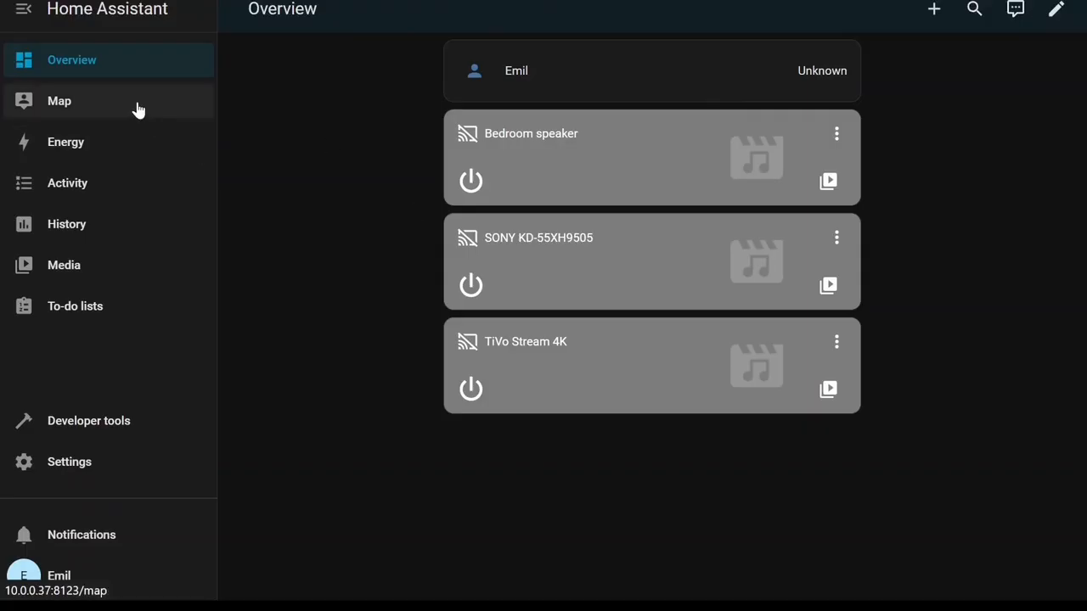
# Open the Map page and zoom and pan around the home location.
pyautogui.click(112, 107)
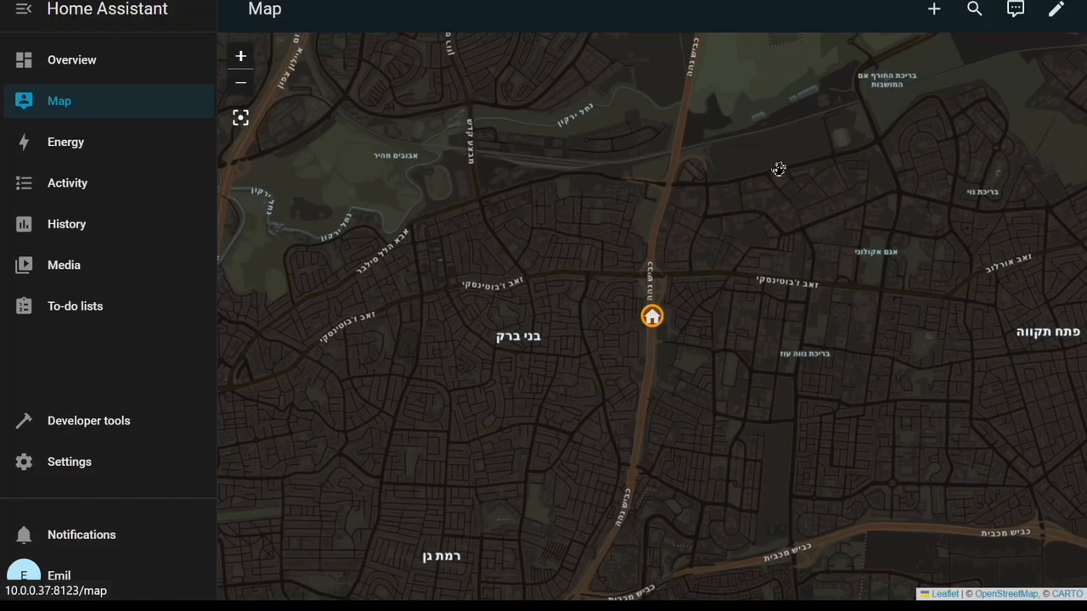
pyautogui.click(935, 15)
pyautogui.click(929, 14)
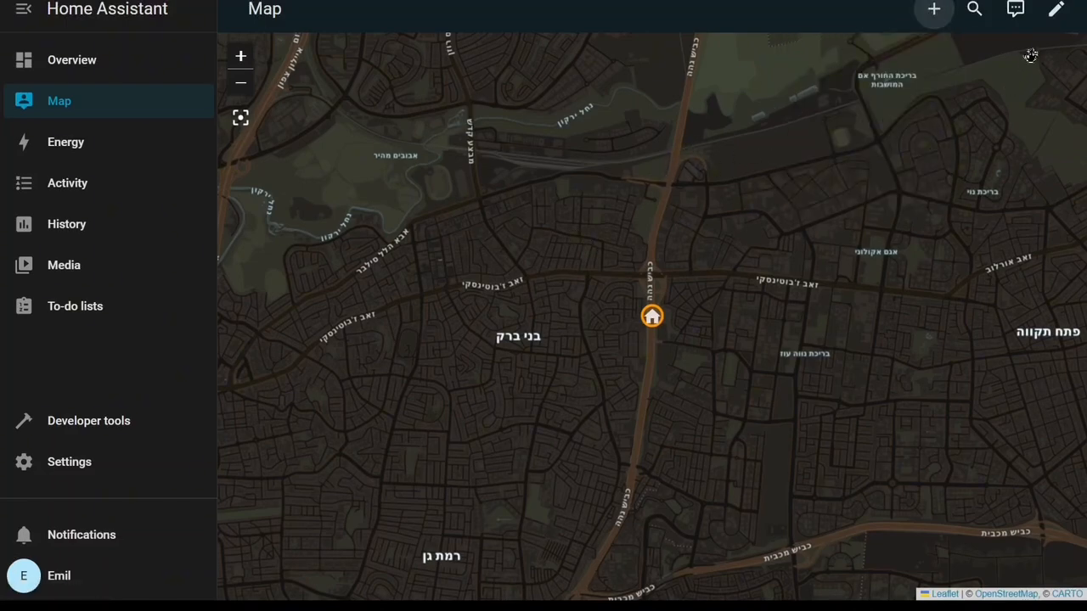
pyautogui.scroll(-3, 776, 247)
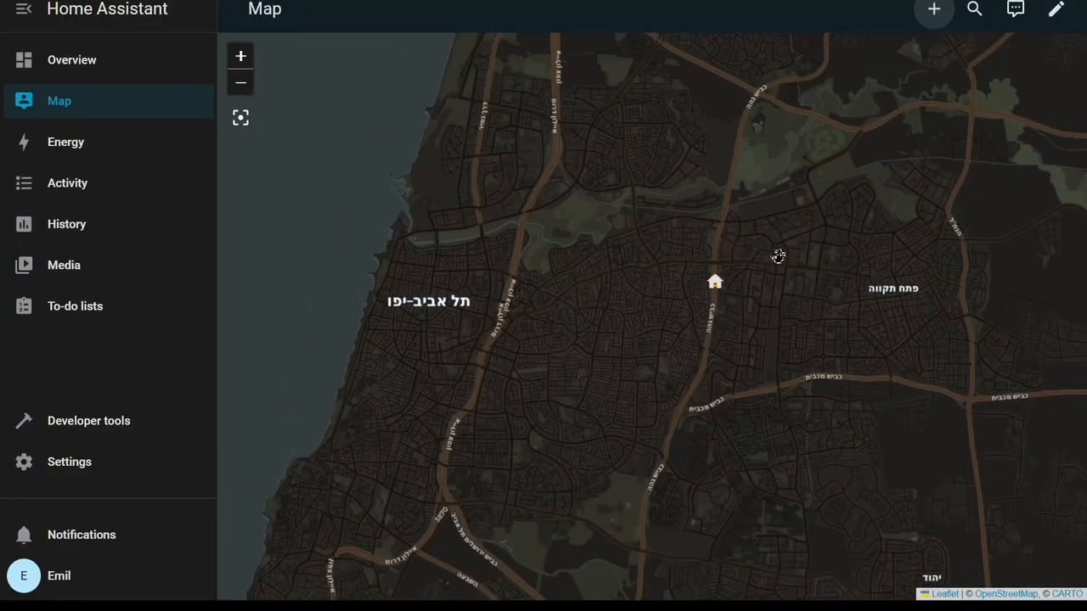
pyautogui.scroll(-1, 764, 270)
pyautogui.scroll(2, 765, 290)
pyautogui.scroll(-3, 747, 282)
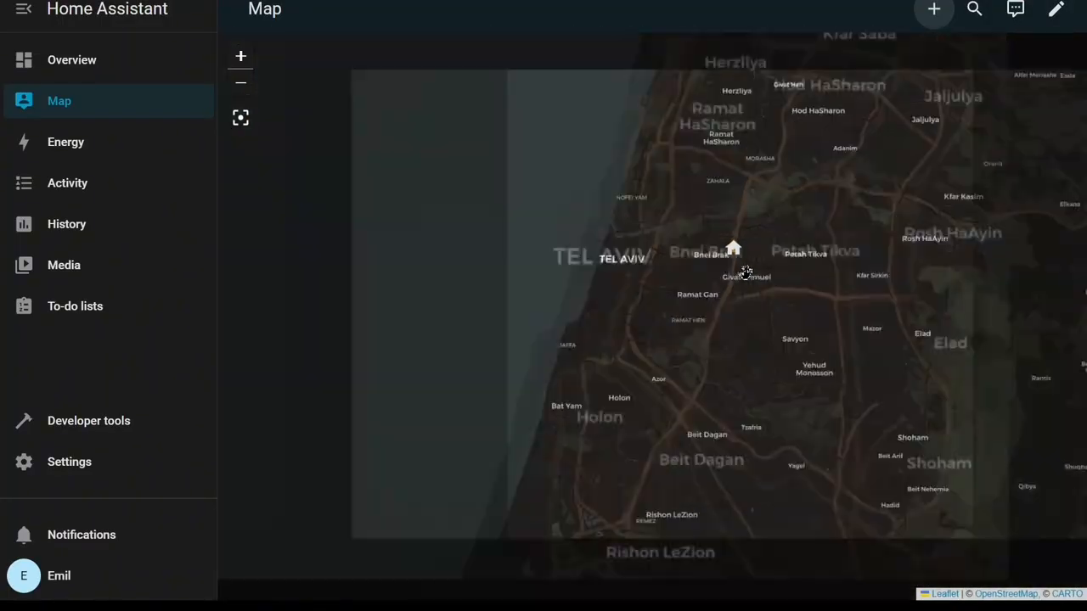
pyautogui.scroll(2, 747, 282)
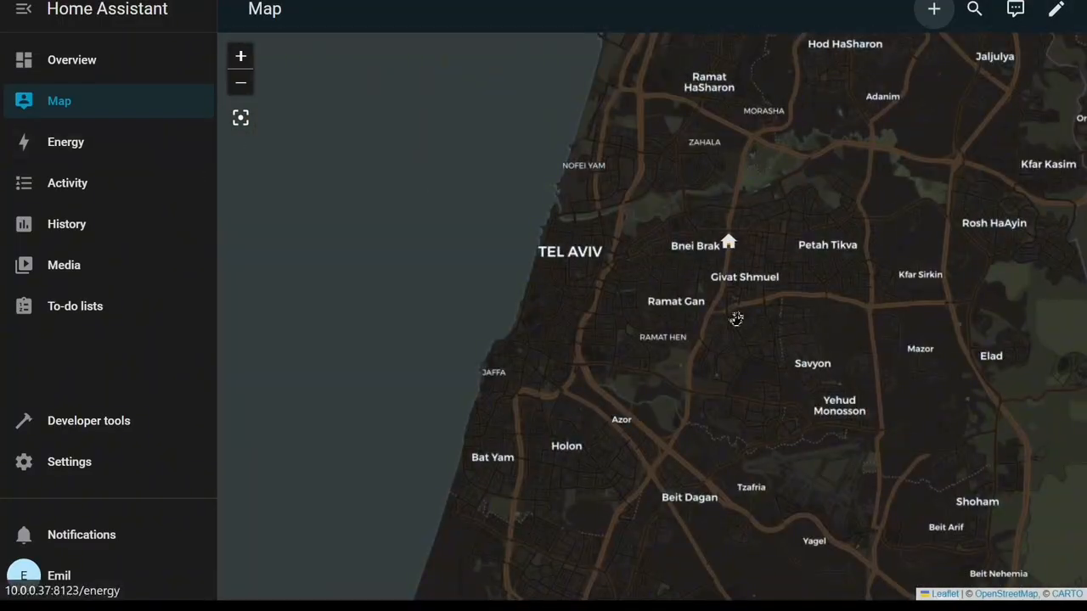
pyautogui.scroll(3, 747, 306)
pyautogui.moveTo(602, 369); pyautogui.dragTo(791, 573)
pyautogui.moveTo(535, 296); pyautogui.dragTo(755, 466)
# Open the Energy page and scroll through the electricity grid setup.
pyautogui.click(61, 145)
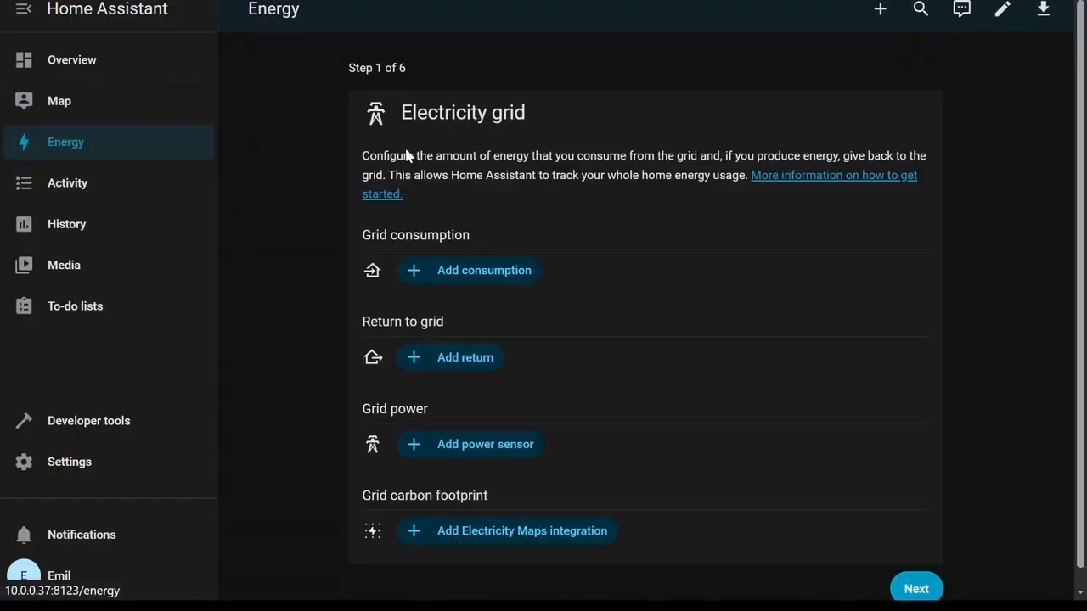
pyautogui.scroll(-1, 666, 323)
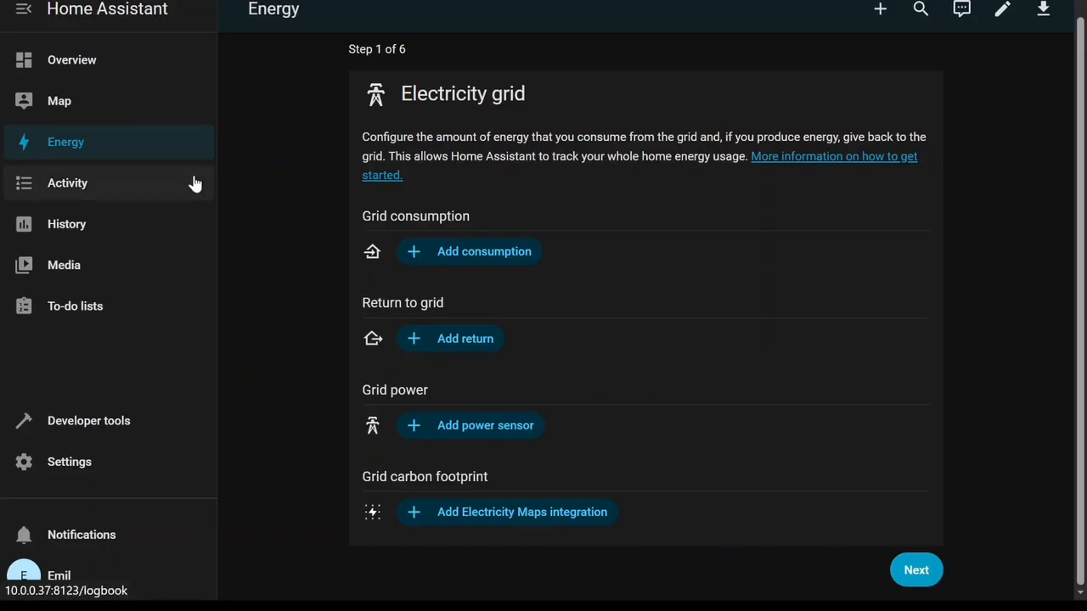
# Open the Activity log, scroll through its entries, and open the date range picker before dismissing it.
pyautogui.click(150, 190)
pyautogui.scroll(-2, 408, 289)
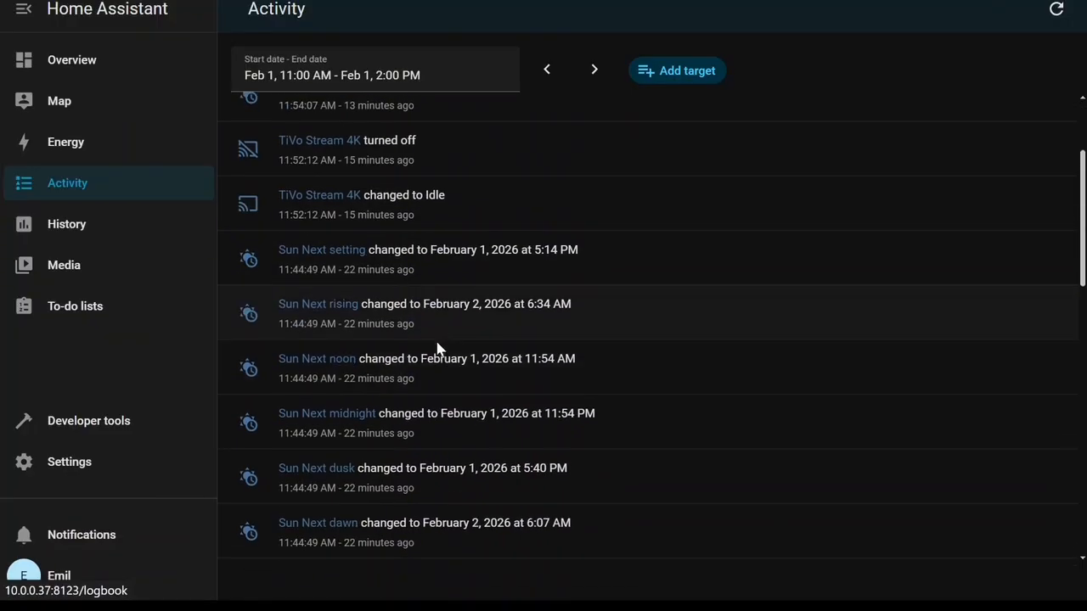
pyautogui.scroll(2, 430, 212)
pyautogui.click(427, 73)
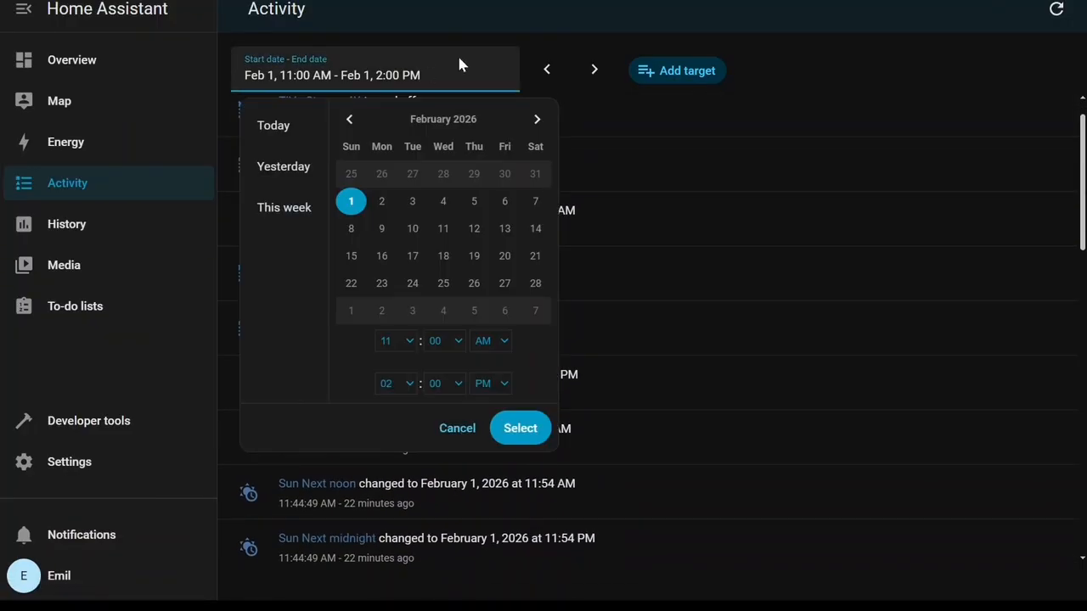
pyautogui.click(663, 112)
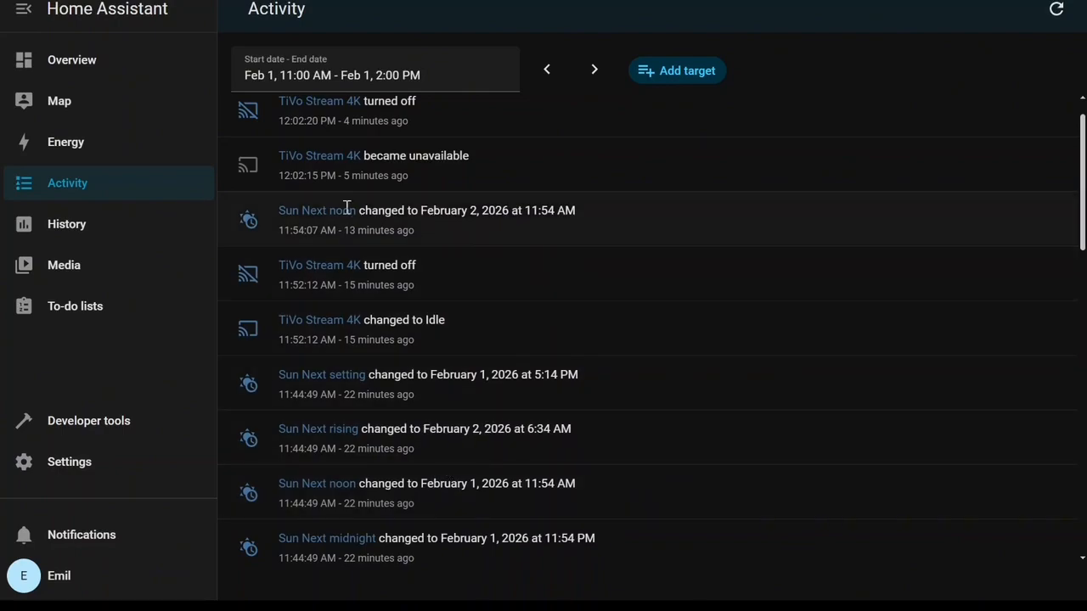
# Open History and step the time range back one period.
pyautogui.click(78, 231)
pyautogui.click(547, 70)
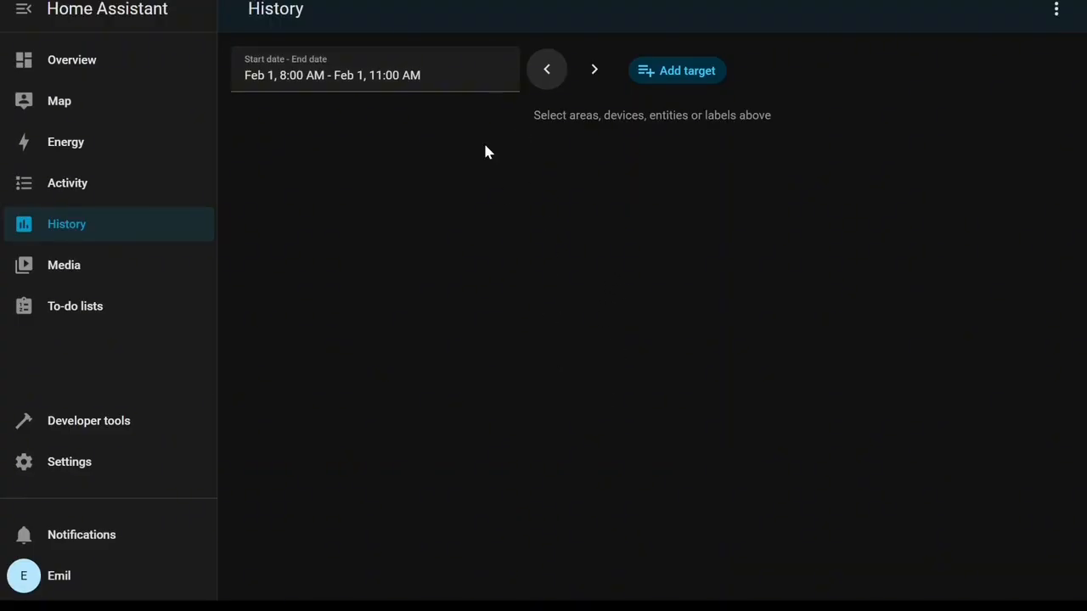
# Open Media sources and view the list of available playback devices.
pyautogui.click(90, 268)
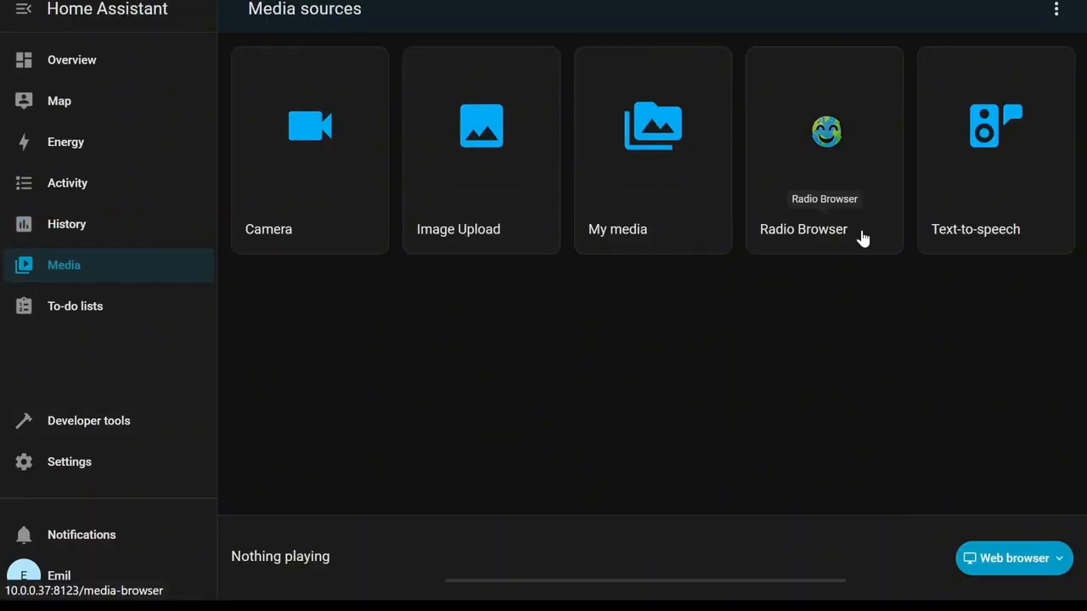
pyautogui.click(1057, 575)
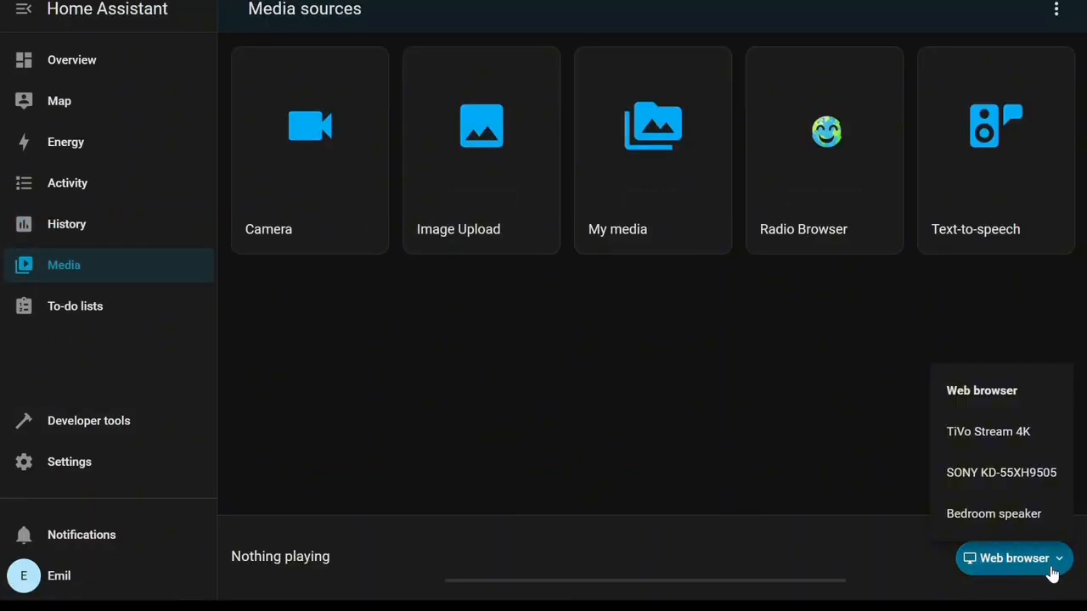
pyautogui.click(1053, 574)
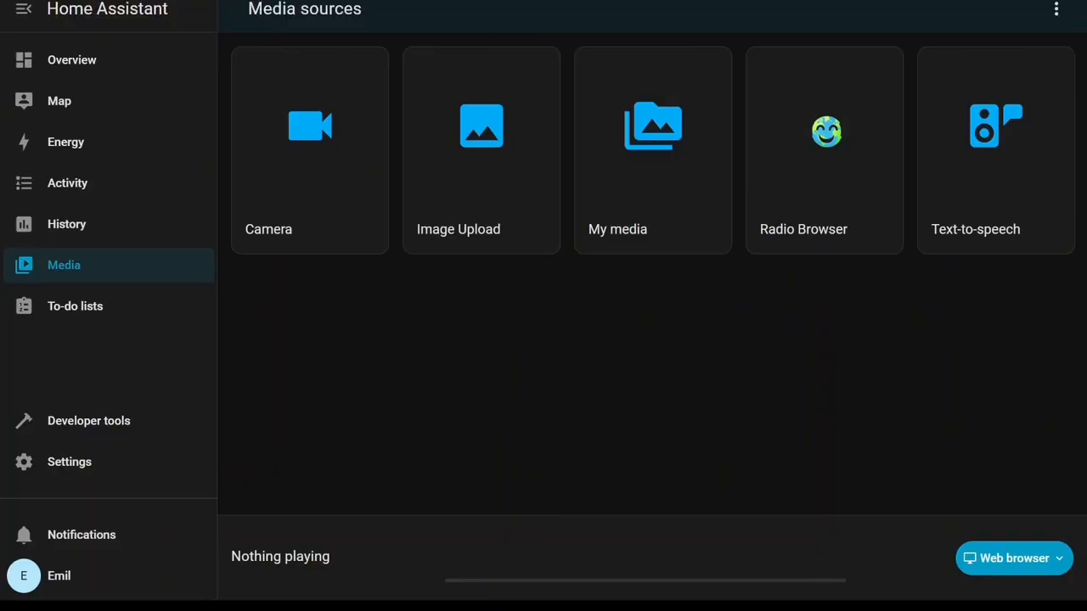
# Open the To-do lists page and focus the add item field of Shopping List.
pyautogui.click(194, 316)
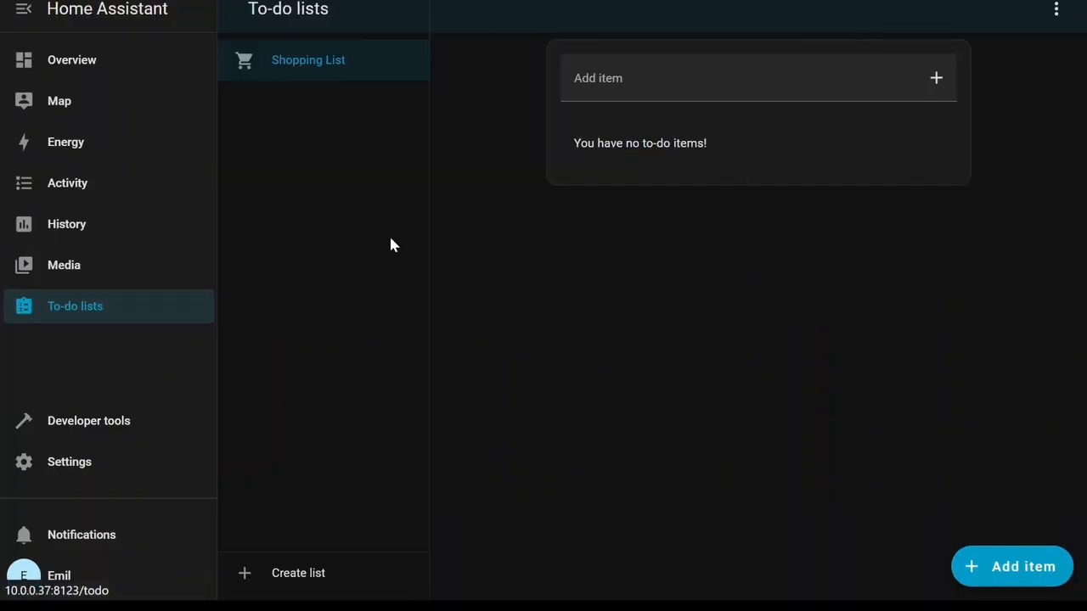
pyautogui.click(796, 100)
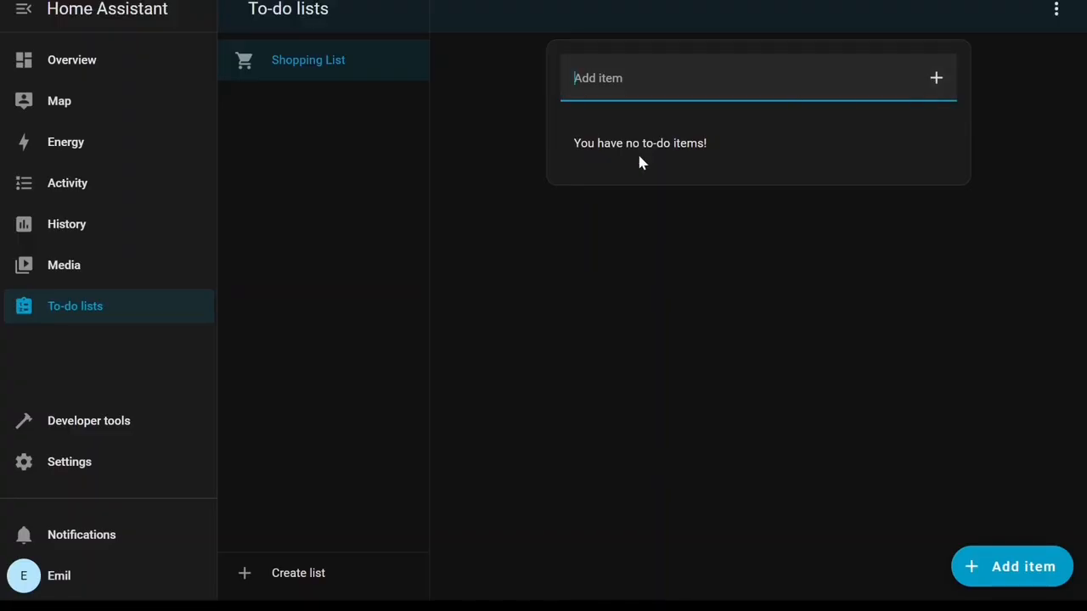
# Open Developer tools and run the configuration check.
pyautogui.click(106, 428)
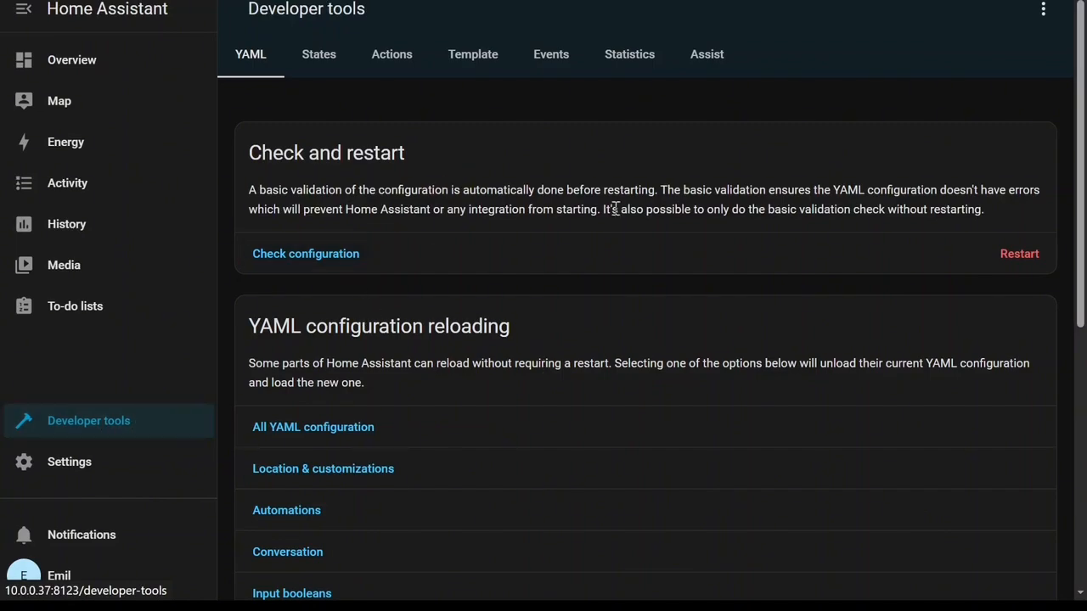
pyautogui.click(310, 269)
# Open the restart options, expand Advanced options, and close the dialog without restarting.
pyautogui.click(1009, 299)
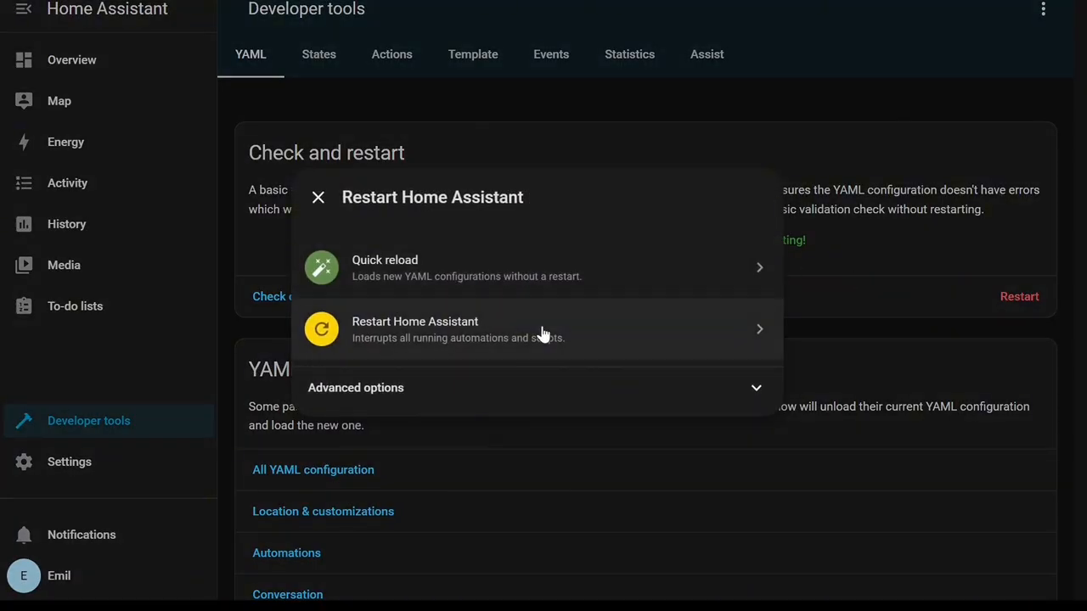
pyautogui.click(567, 396)
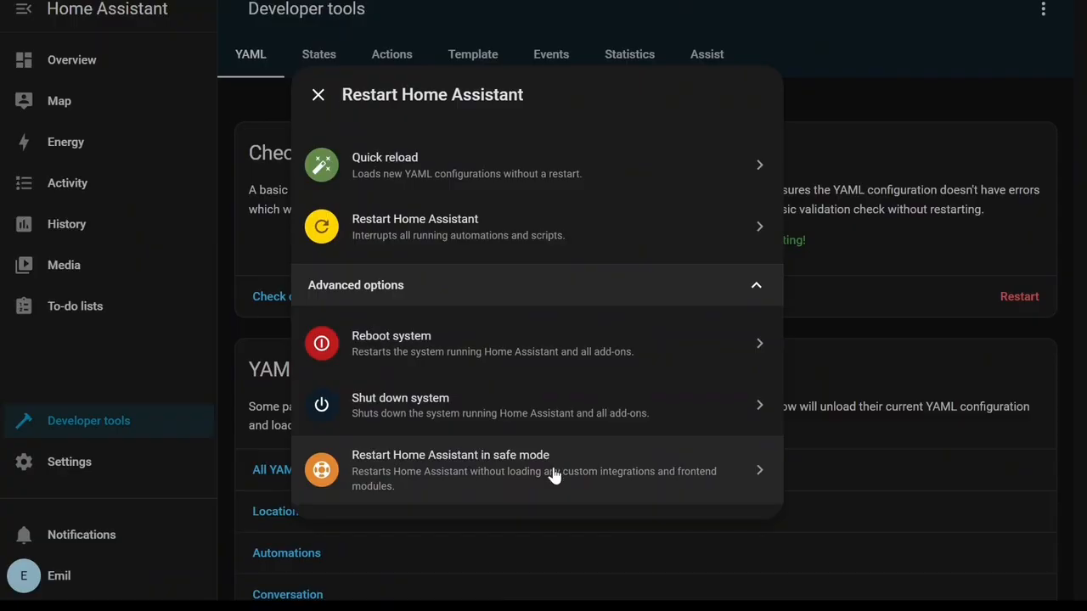
pyautogui.click(317, 96)
# Scroll through the YAML configuration reloading options.
pyautogui.scroll(-4, 408, 522)
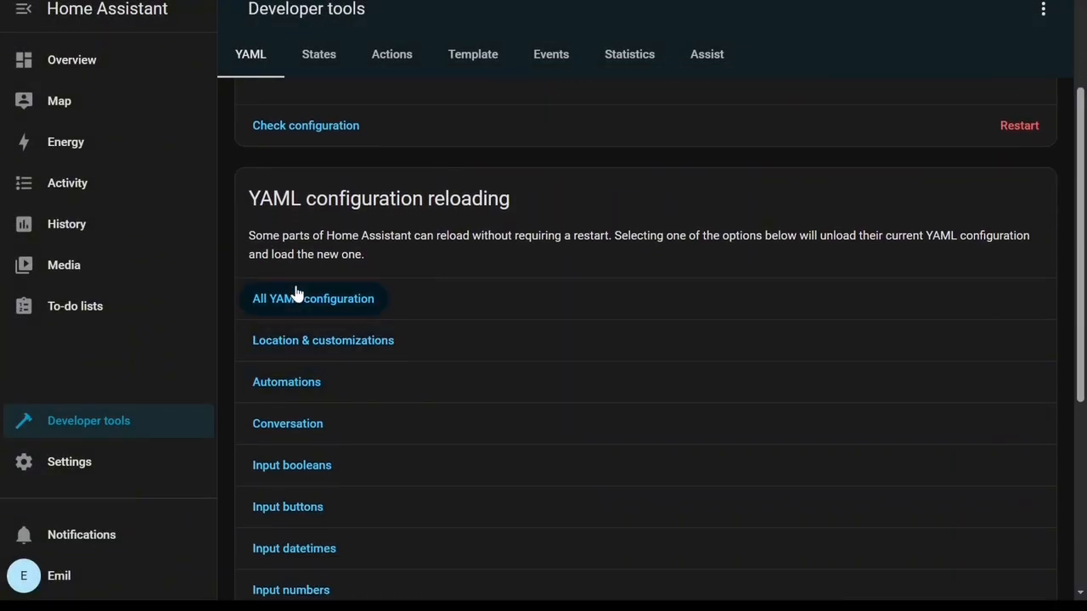
pyautogui.scroll(-1, 296, 292)
pyautogui.scroll(-4, 328, 277)
pyautogui.scroll(-2, 287, 390)
pyautogui.scroll(8, 285, 475)
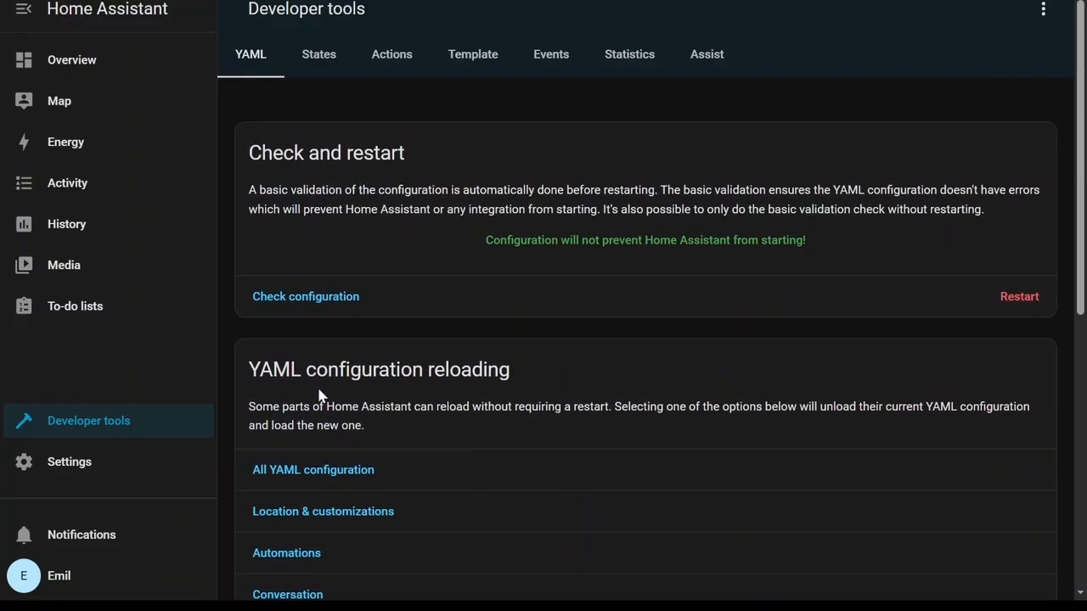
# Open the States tab and scroll through the current entity states.
pyautogui.click(316, 54)
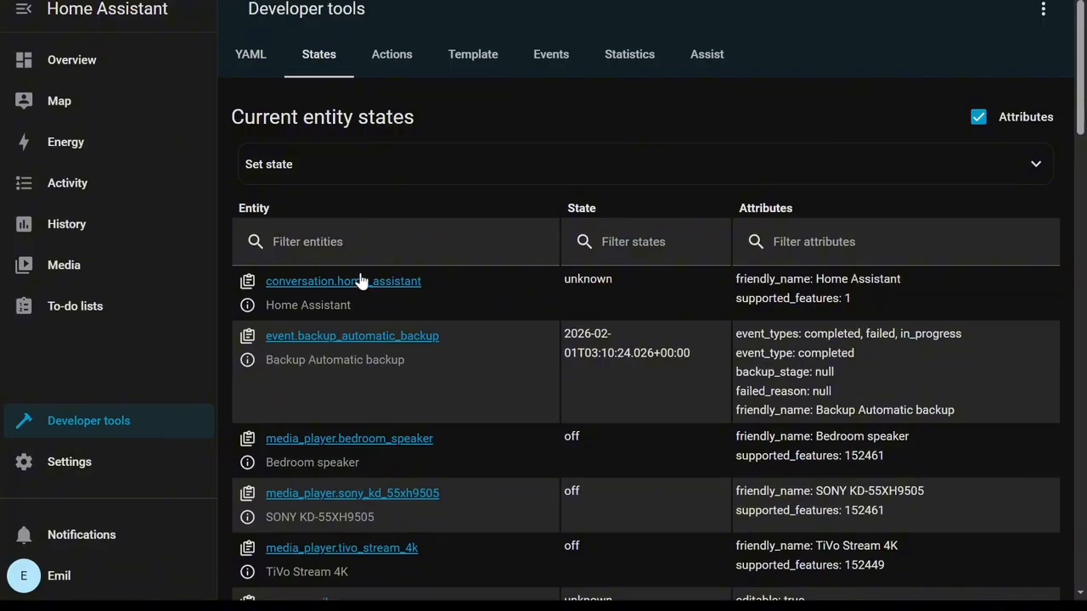
pyautogui.scroll(-2, 620, 284)
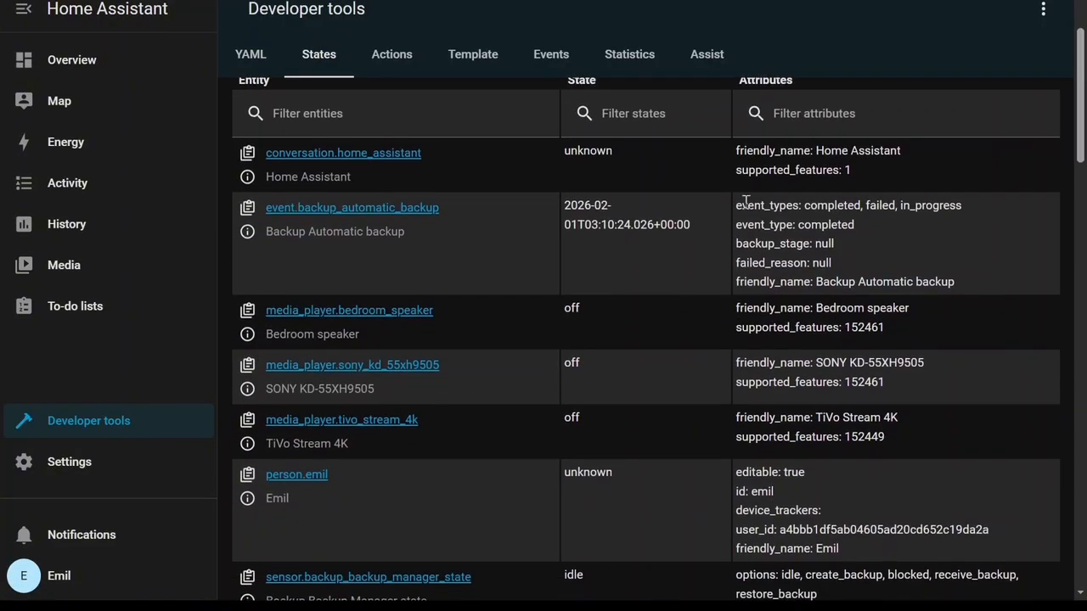
pyautogui.scroll(2, 625, 199)
pyautogui.scroll(-2, 616, 339)
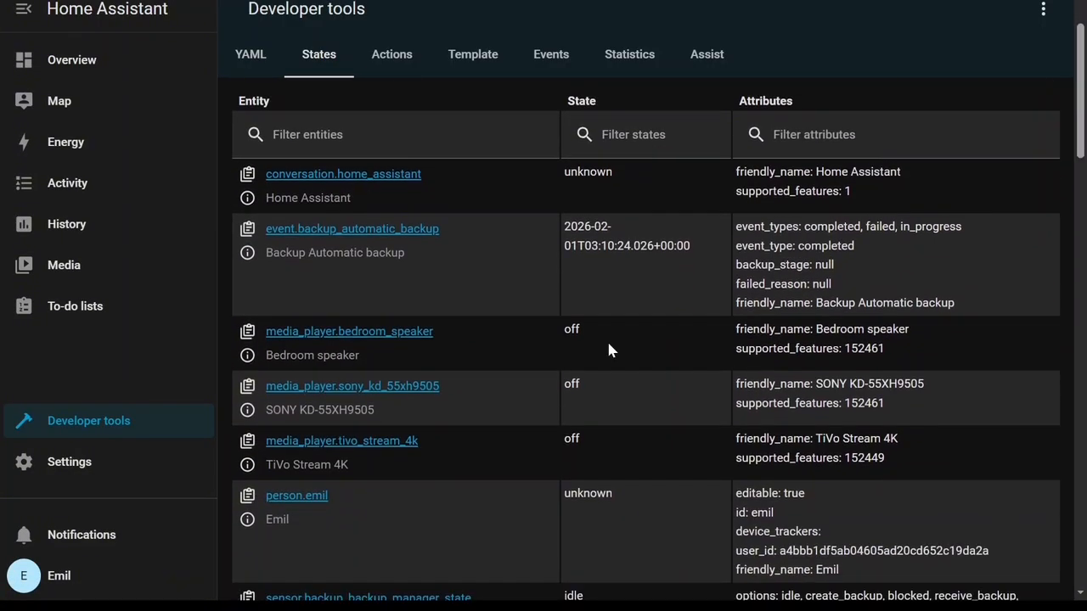
pyautogui.scroll(-1, 251, 366)
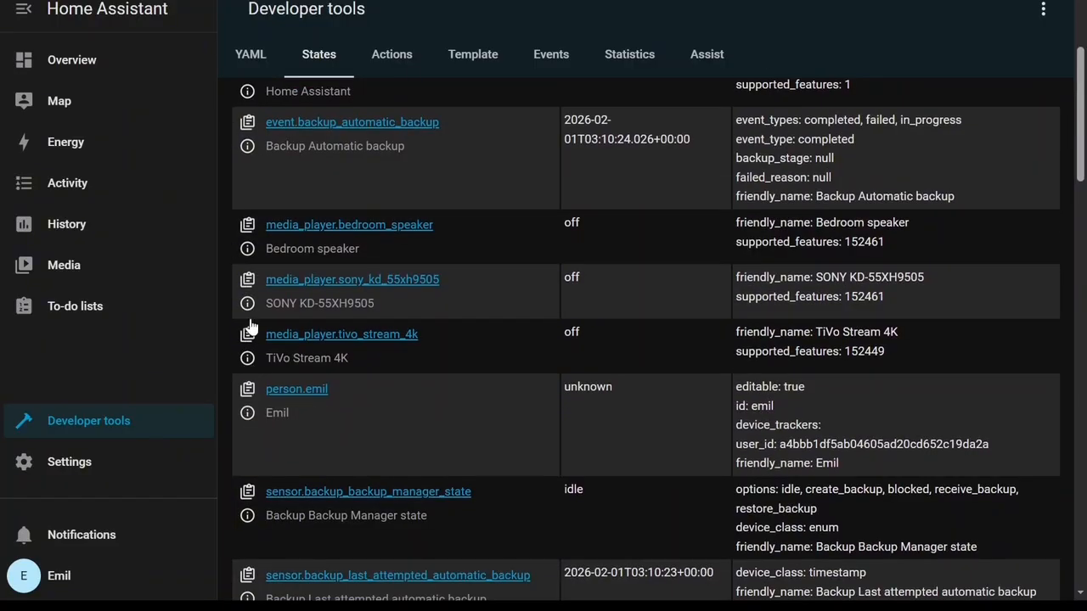
# Preview the TiVo Stream 4K entity's details and copy its entity ID.
pyautogui.click(246, 358)
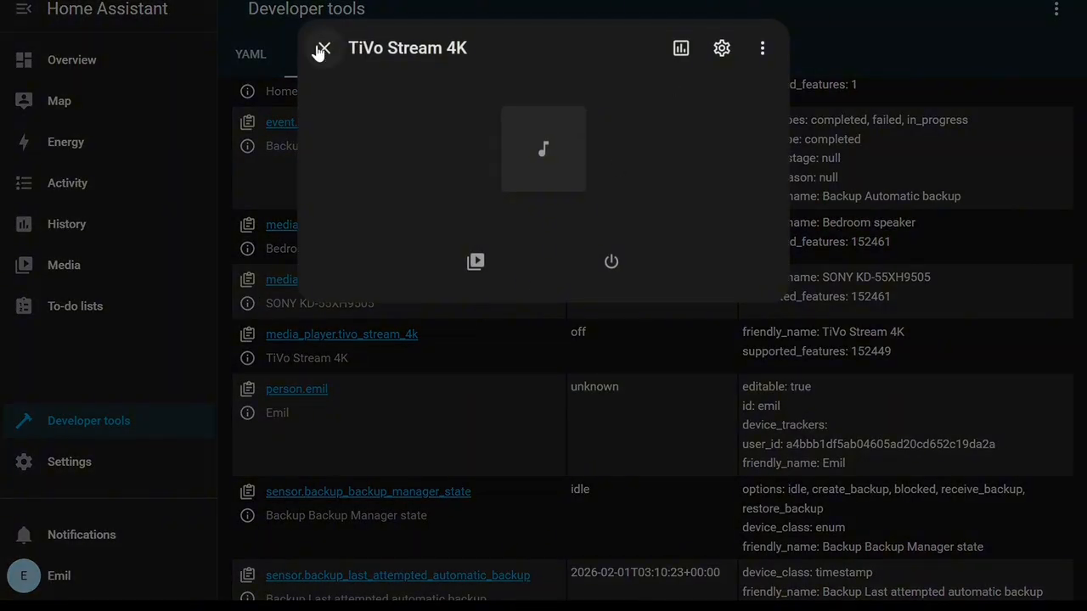
pyautogui.click(323, 49)
pyautogui.click(247, 334)
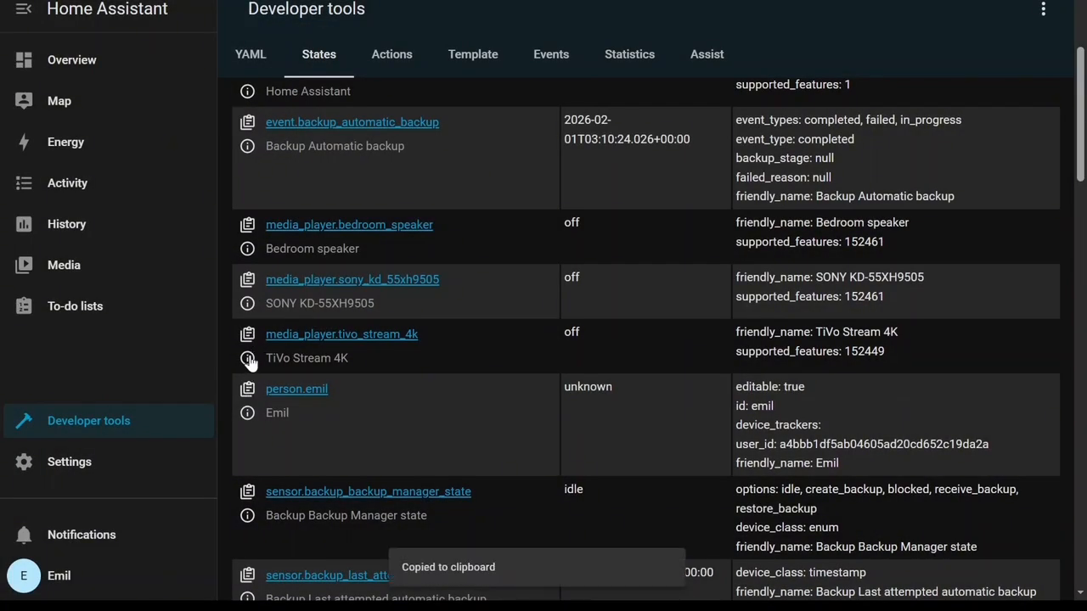
# Open the TiVo Stream 4K entity's settings and scroll through them.
pyautogui.click(247, 358)
pyautogui.click(721, 49)
pyautogui.scroll(-2, 509, 357)
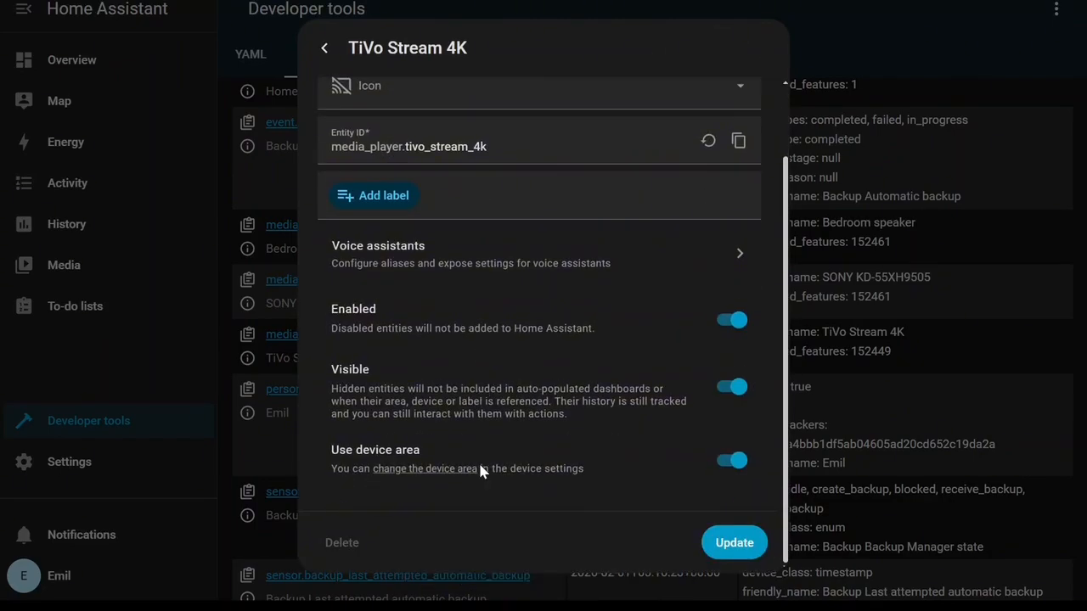
pyautogui.scroll(1, 496, 459)
pyautogui.scroll(-1, 466, 393)
# Open the TiVo Stream 4K device's area selector and close the dialogs without assigning an area.
pyautogui.click(417, 472)
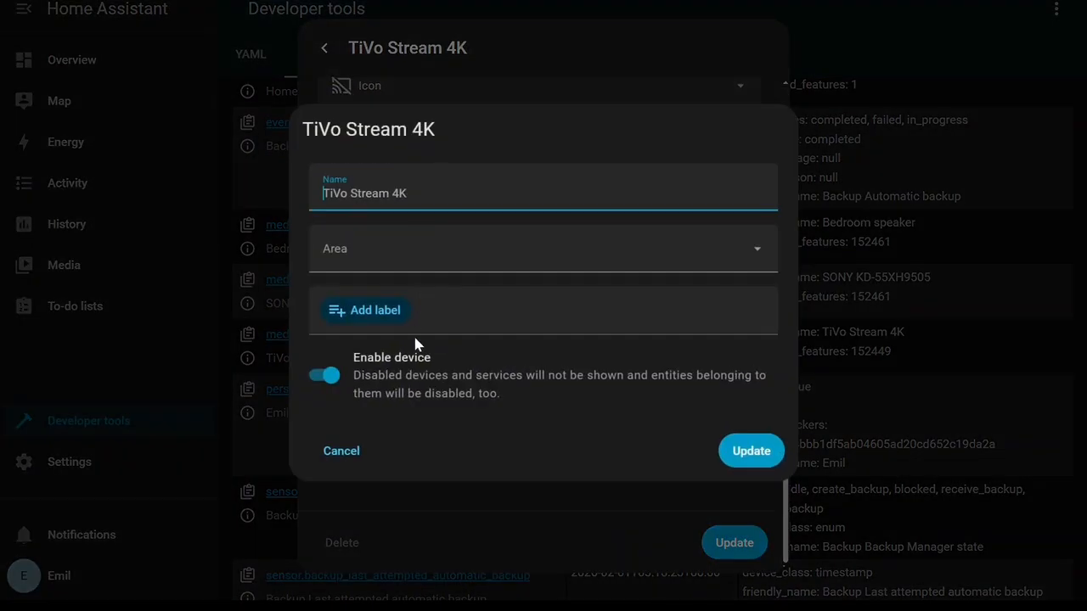
pyautogui.click(505, 258)
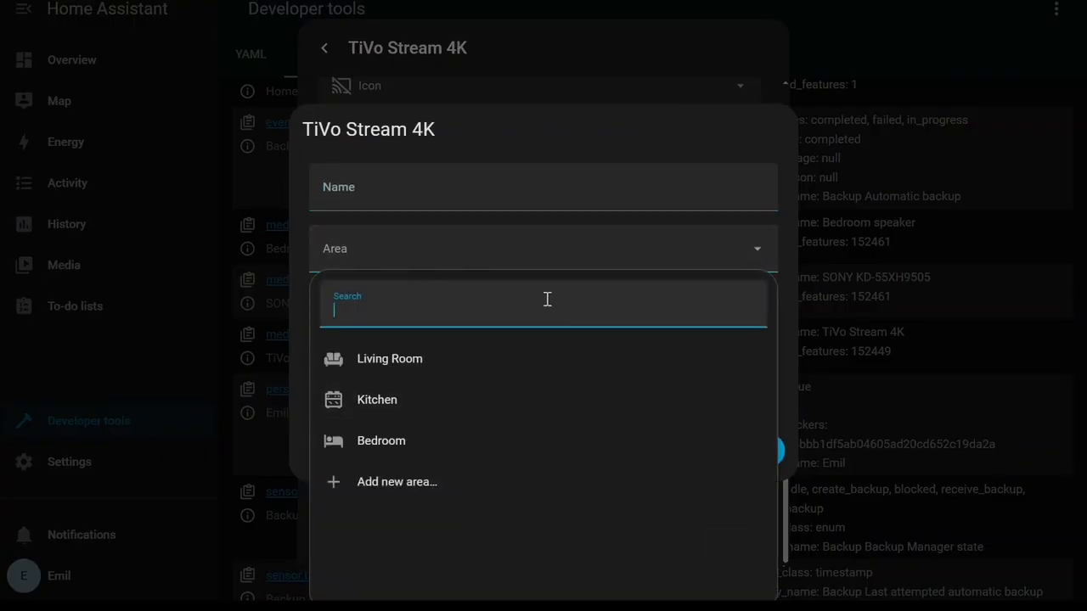
pyautogui.click(549, 247)
pyautogui.click(347, 467)
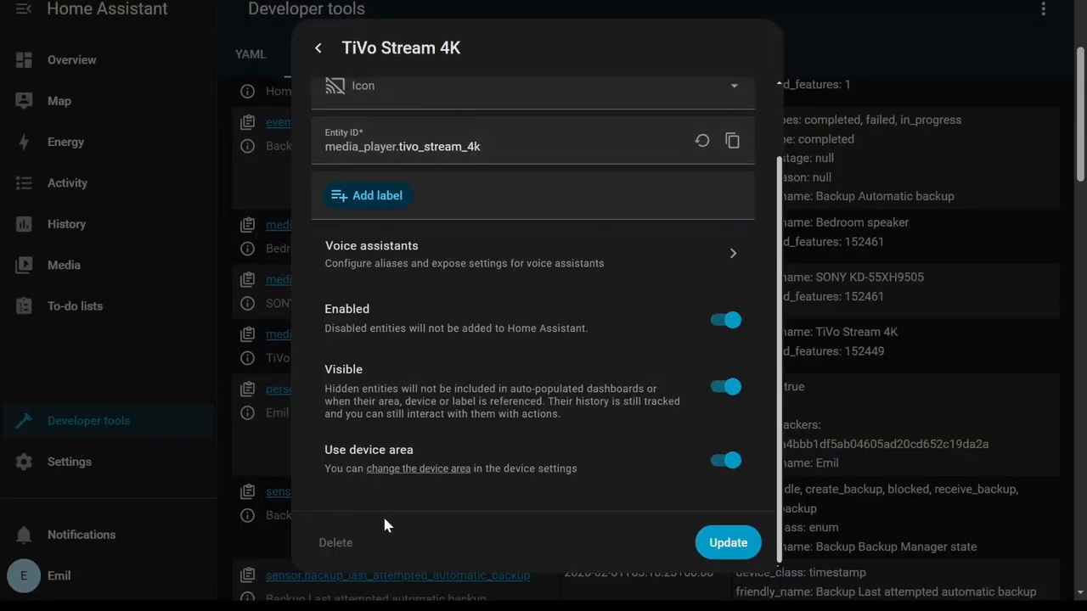
pyautogui.click(316, 46)
pyautogui.click(394, 10)
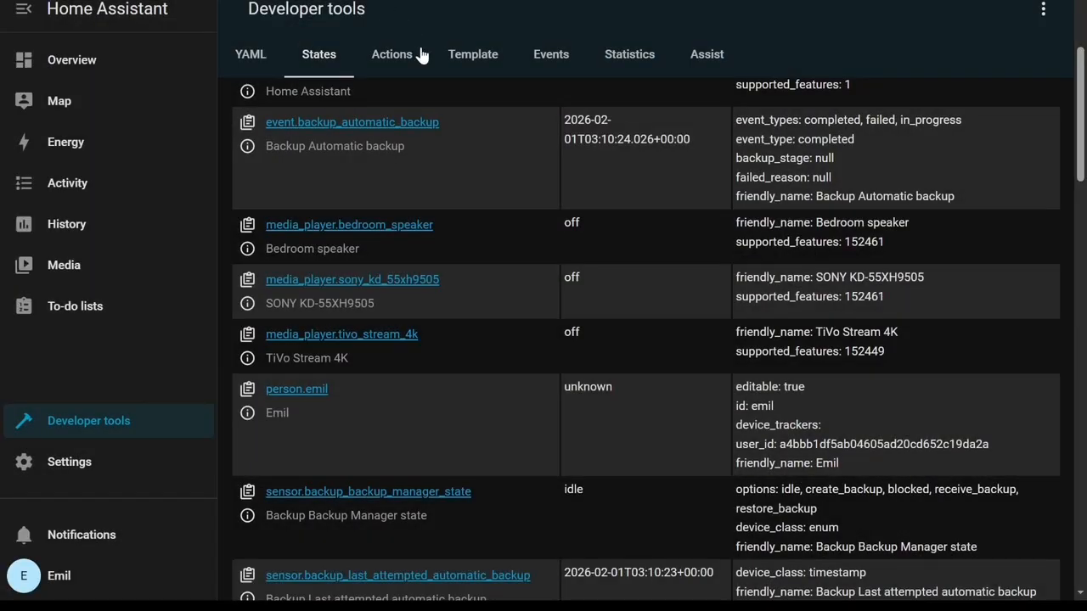
# Open the Actions tab and inspect the automation.reload action selector.
pyautogui.click(416, 56)
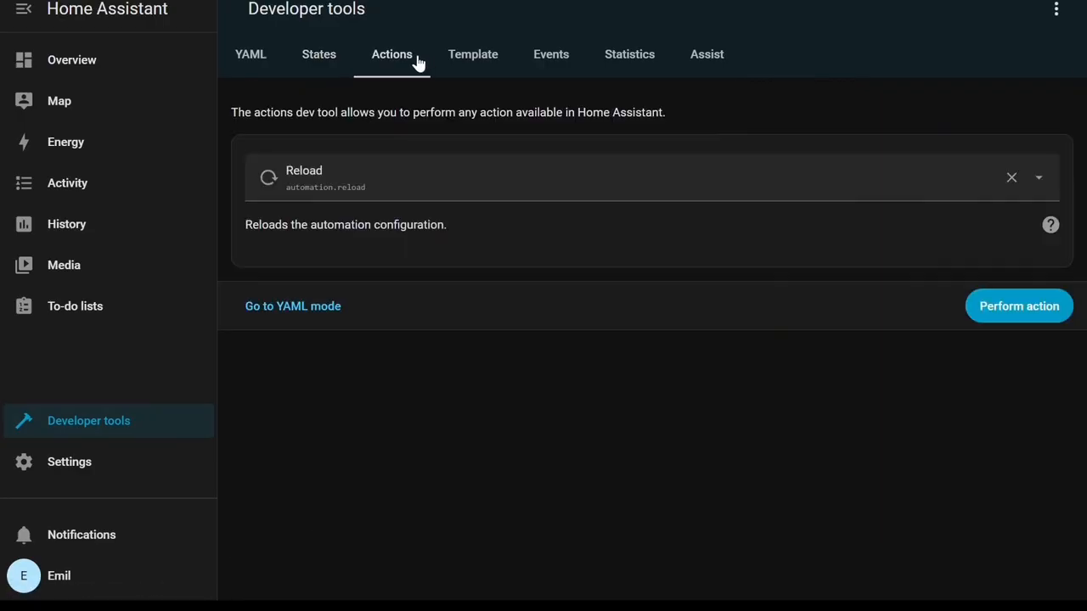
pyautogui.click(467, 195)
pyautogui.scroll(-4, 468, 359)
# Switch to the Events tab of Developer tools.
pyautogui.click(458, 44)
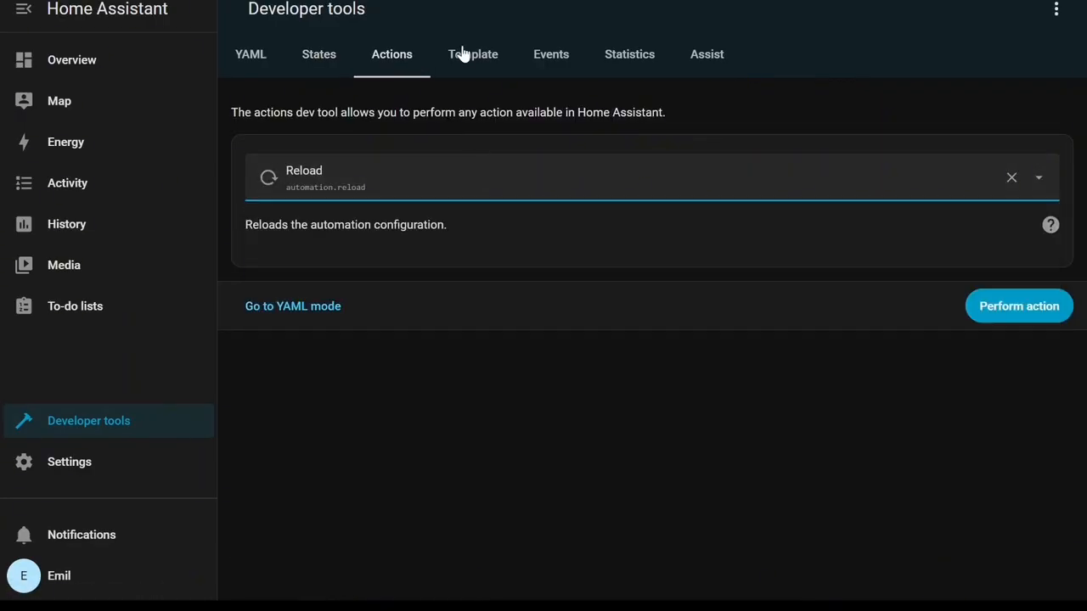
pyautogui.click(463, 53)
pyautogui.click(560, 61)
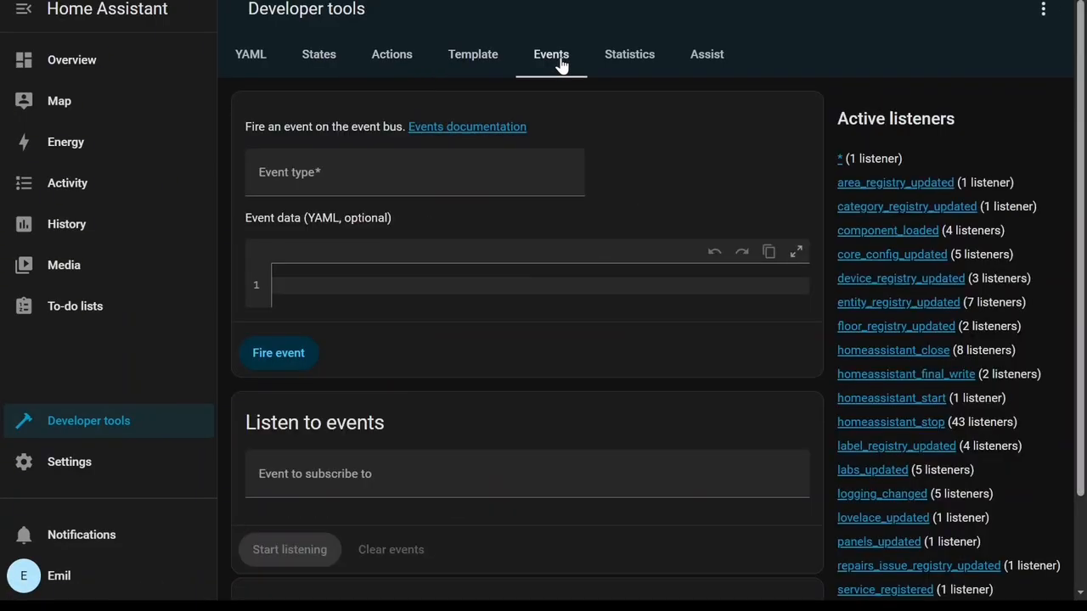
# Browse the Statistics and Assist tabs of Developer tools.
pyautogui.click(629, 64)
pyautogui.click(708, 61)
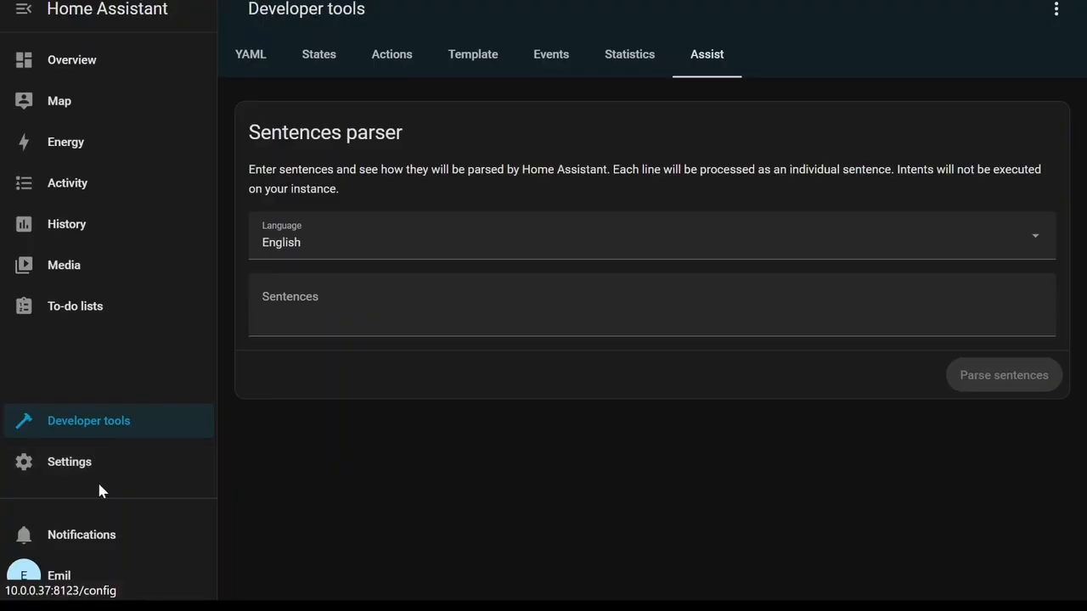
# Open the notifications panel and close it again.
pyautogui.click(94, 537)
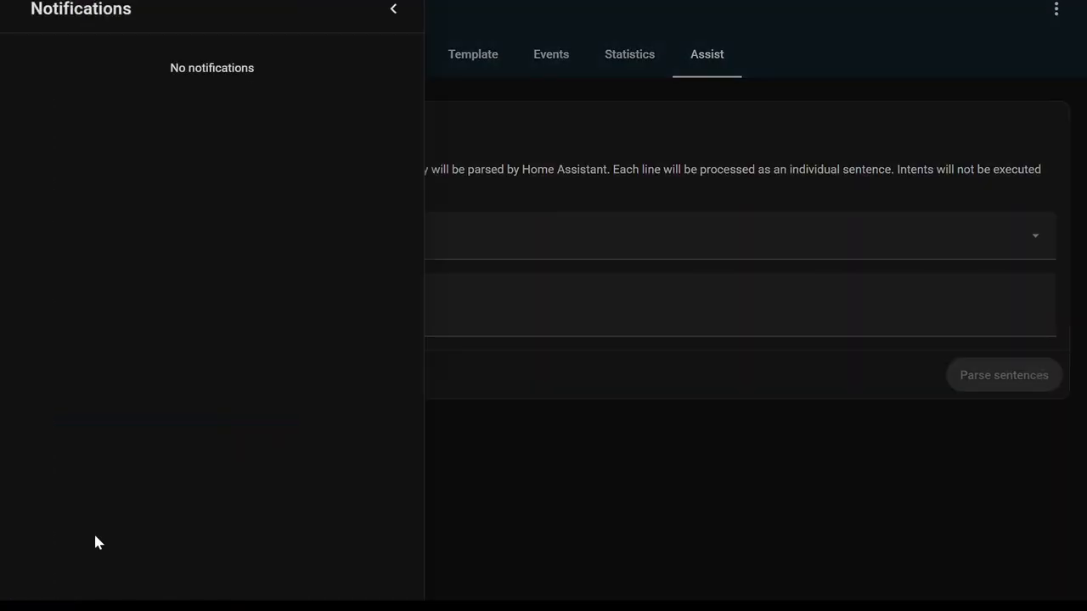
pyautogui.click(398, 8)
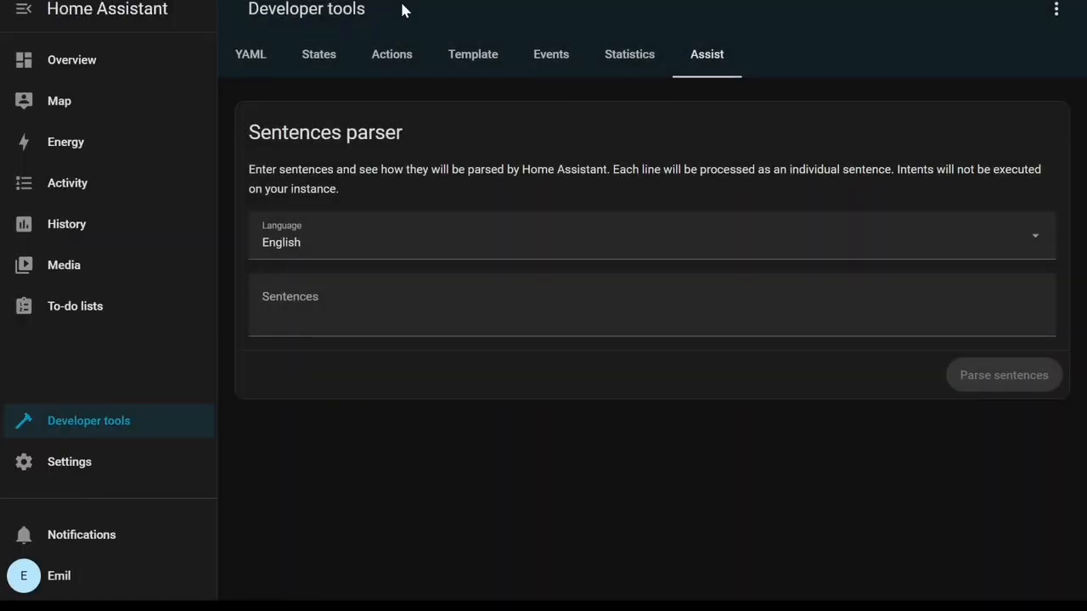
# Open the user profile page and inspect its default dashboard selector.
pyautogui.click(26, 579)
pyautogui.scroll(-3, 694, 304)
pyautogui.scroll(-5, 803, 359)
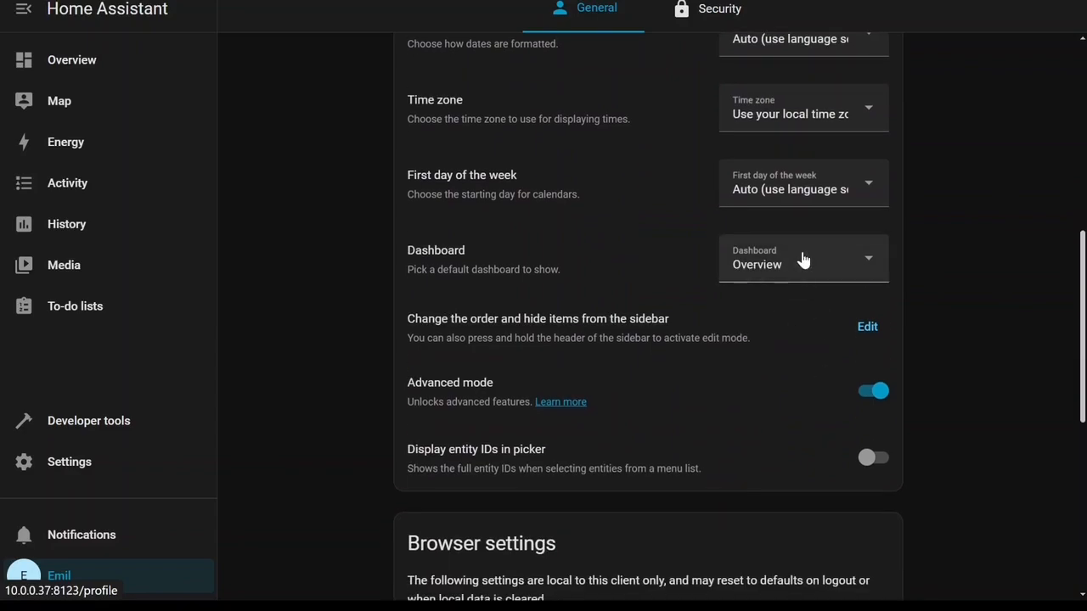
pyautogui.click(803, 261)
pyautogui.click(803, 261)
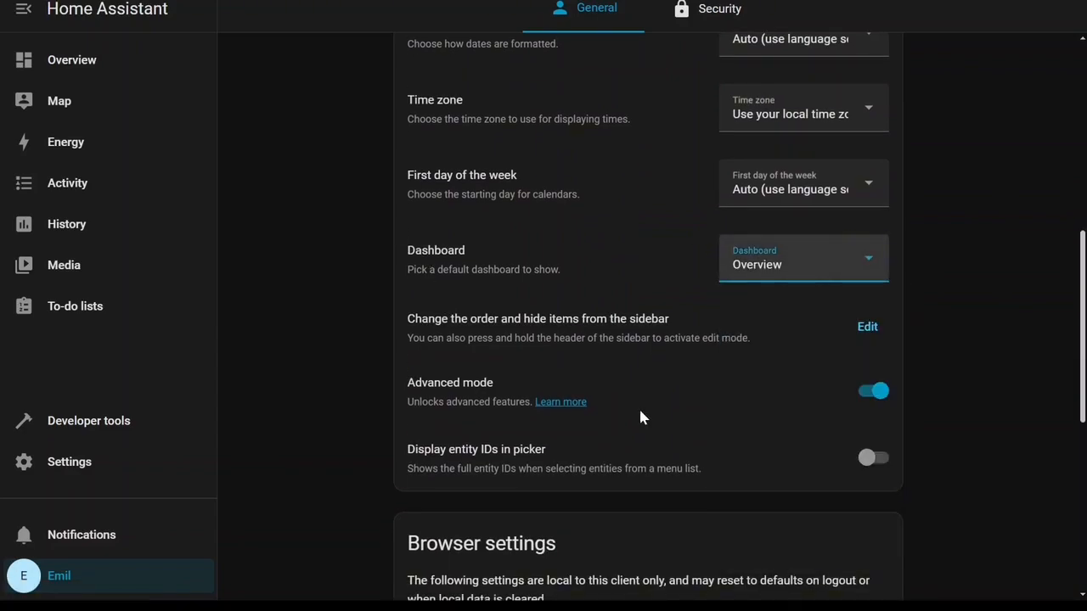
# Try the Light theme in the profile's browser settings and switch back to Dark.
pyautogui.scroll(-4, 635, 405)
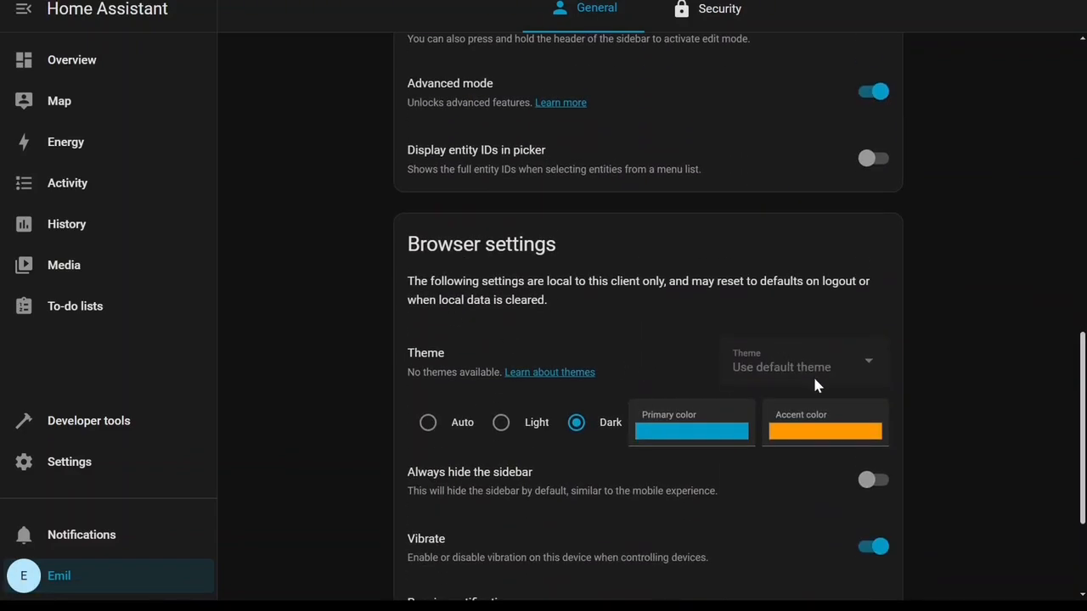
pyautogui.scroll(-1, 783, 392)
pyautogui.click(501, 337)
pyautogui.click(577, 338)
pyautogui.scroll(-1, 679, 365)
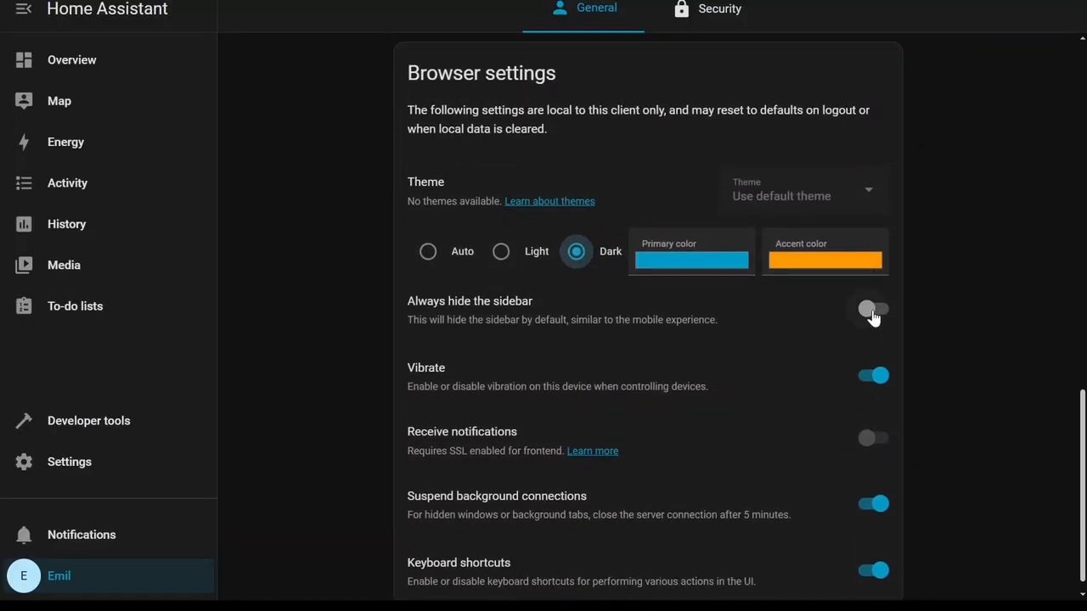
pyautogui.scroll(-1, 861, 335)
pyautogui.scroll(10, 646, 395)
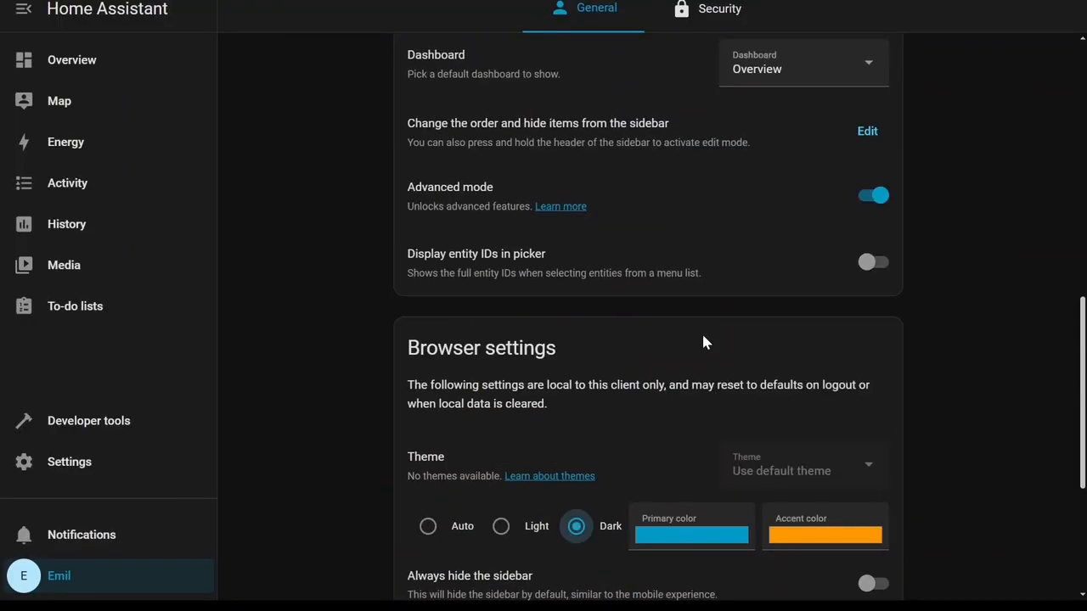
# Open the profile's Security tab and scroll through its password, authentication and token sections.
pyautogui.click(707, 10)
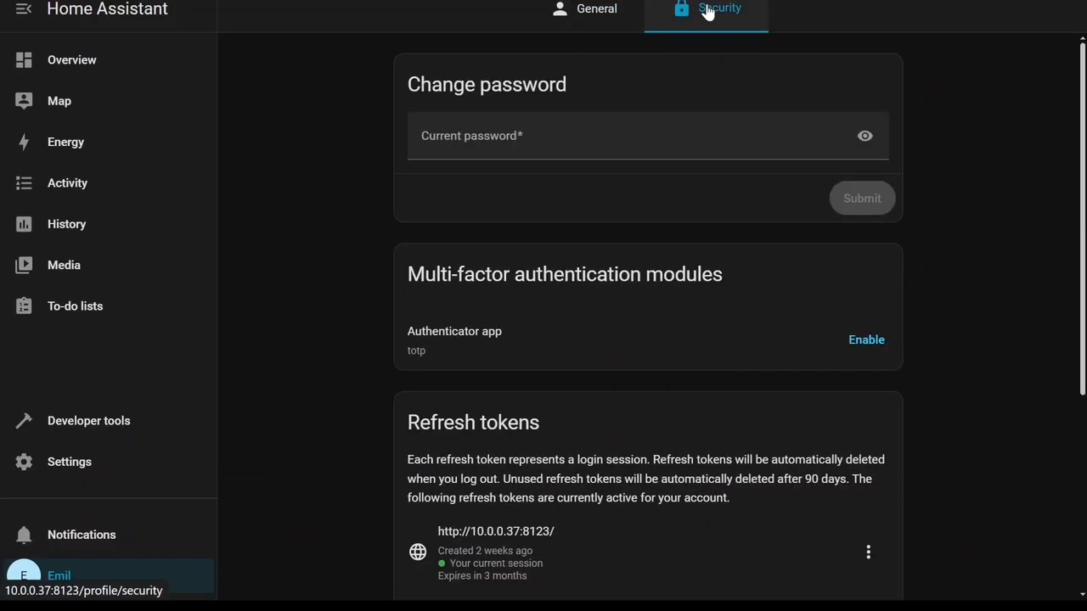
pyautogui.scroll(-1, 595, 195)
pyautogui.scroll(1, 607, 226)
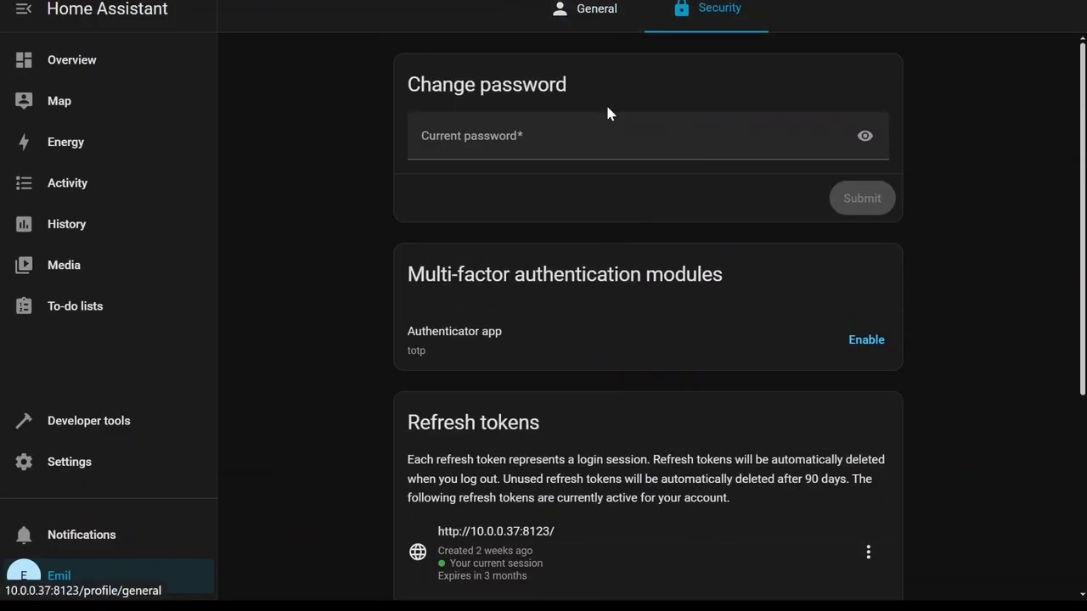
pyautogui.scroll(-4, 626, 363)
# Open Settings' Devices & services page and scroll through the discovered and configured integrations.
pyautogui.click(84, 461)
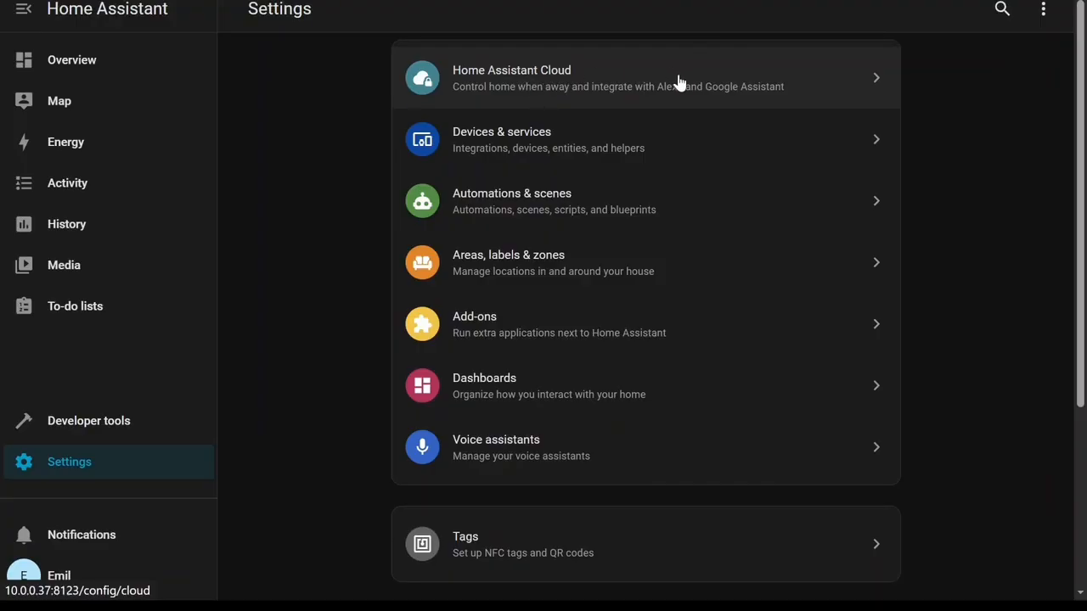
pyautogui.click(693, 144)
pyautogui.scroll(-6, 406, 284)
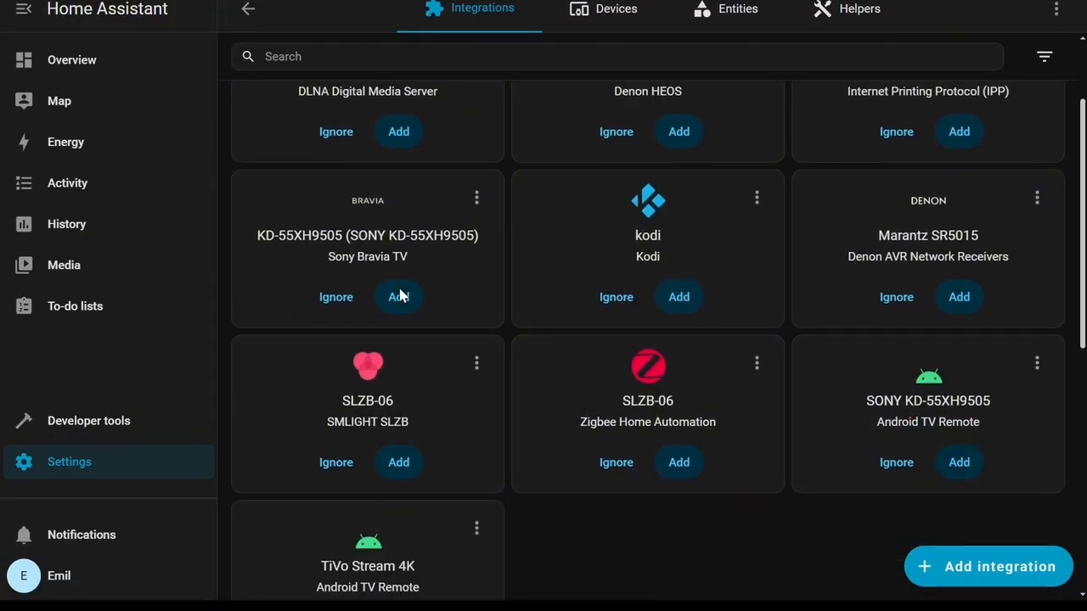
pyautogui.scroll(-2, 403, 297)
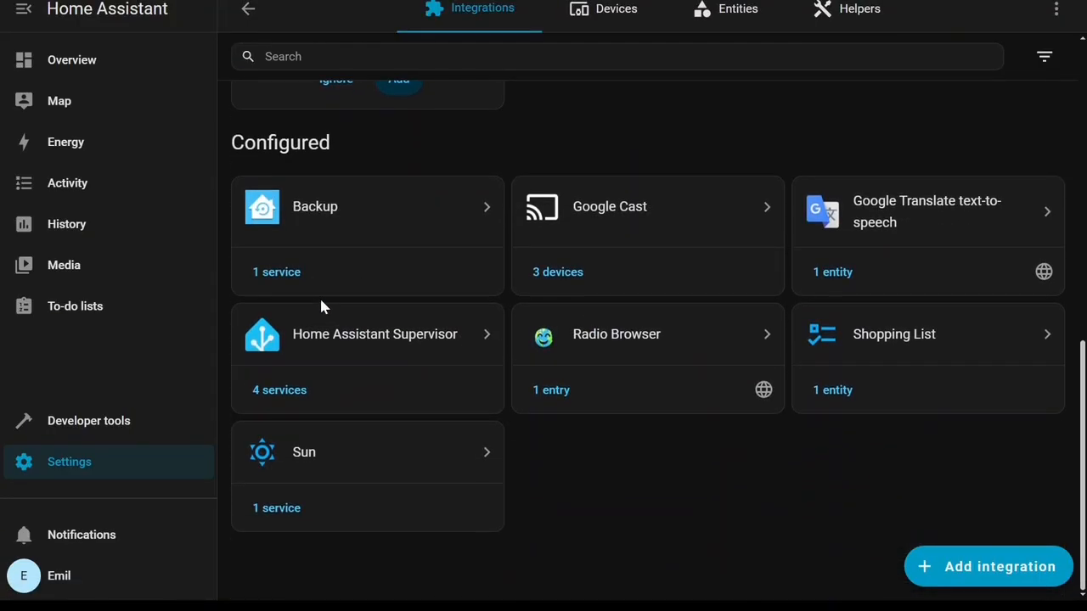
pyautogui.scroll(3, 508, 73)
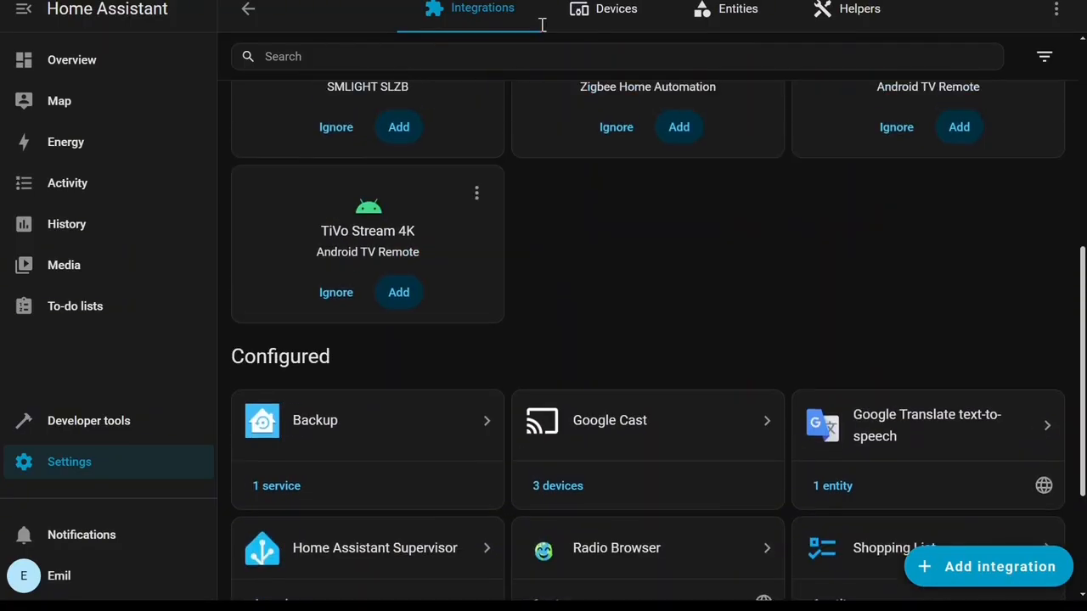
# Browse the Devices, Entities and Helpers tabs, then return to the Settings page.
pyautogui.click(605, 10)
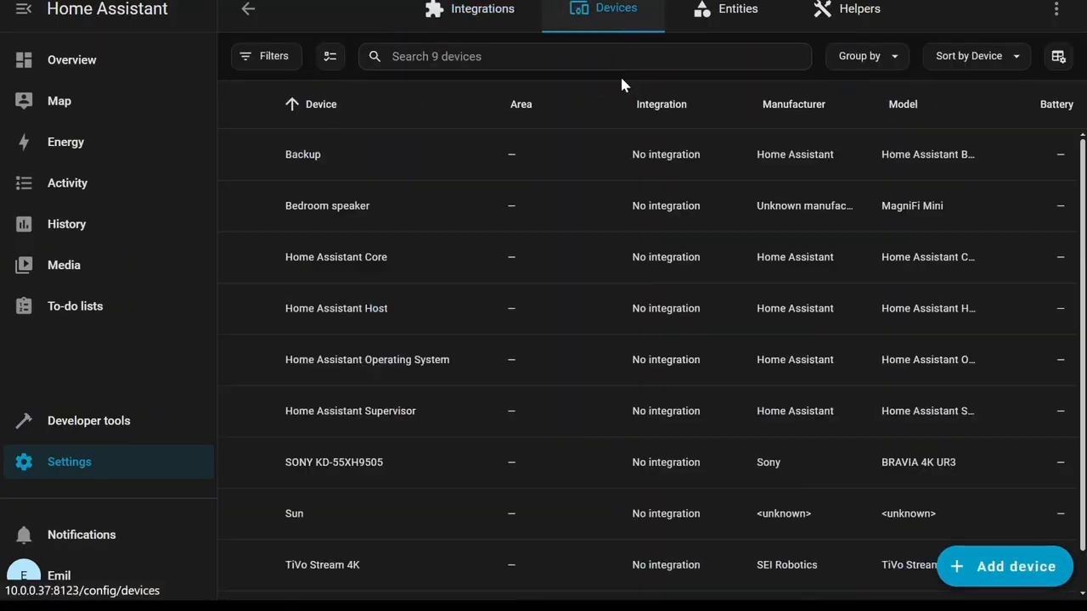
pyautogui.click(736, 10)
pyautogui.scroll(-4, 578, 254)
pyautogui.scroll(-4, 547, 280)
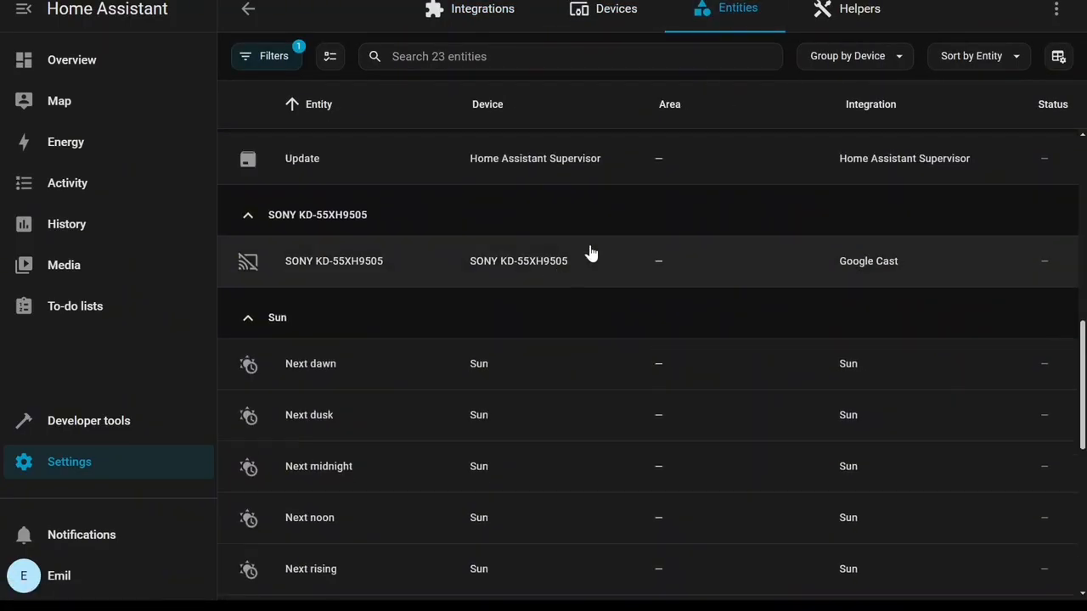
pyautogui.click(852, 10)
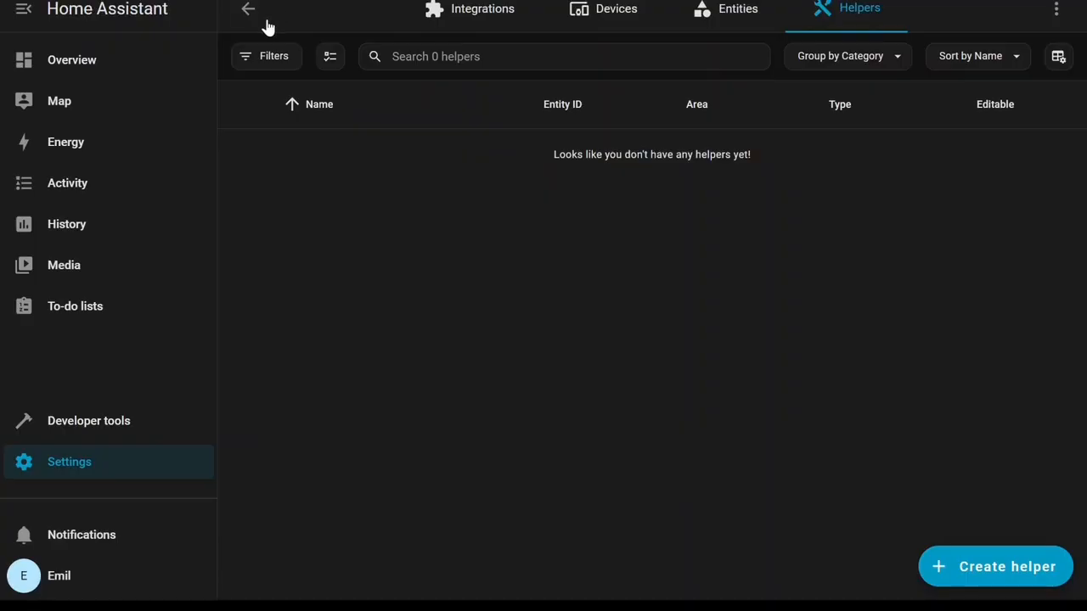
pyautogui.click(245, 10)
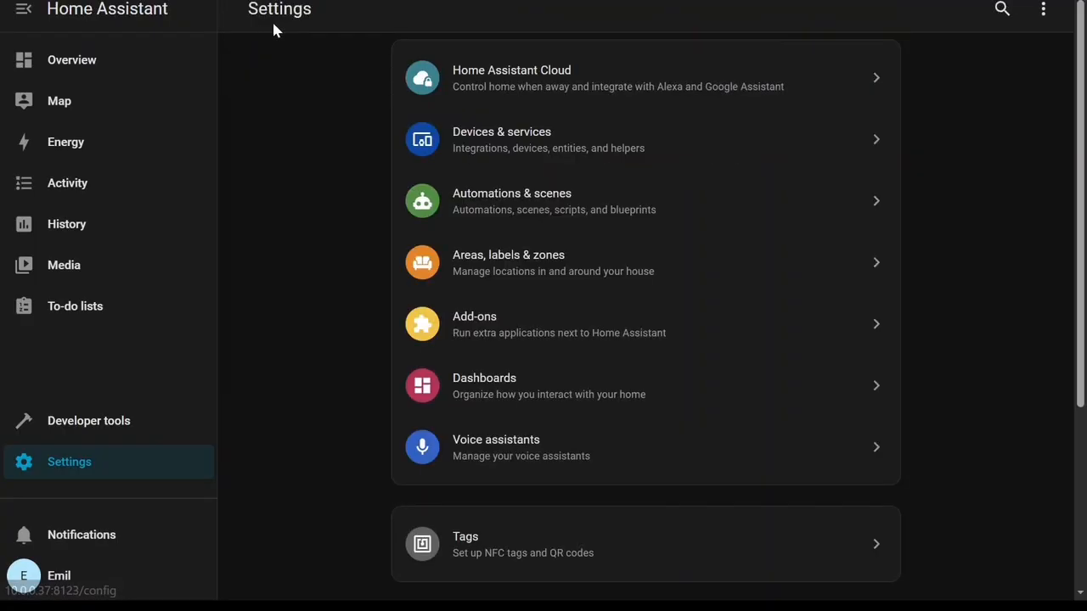
# Open Automations & scenes, browse the Scenes, Scripts and Blueprints tabs, and return to Settings.
pyautogui.click(553, 224)
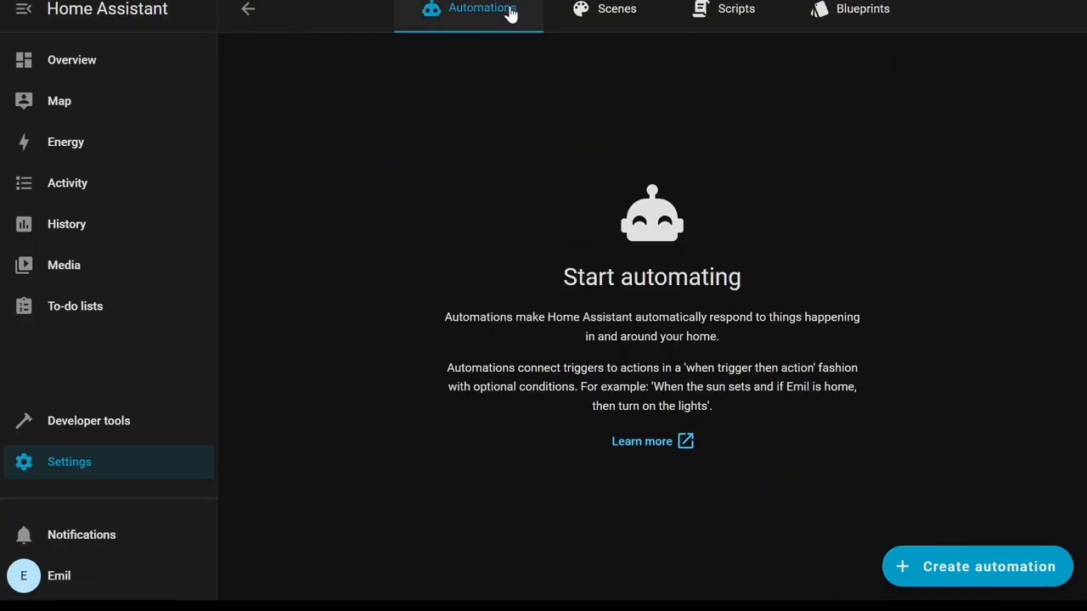
pyautogui.click(586, 19)
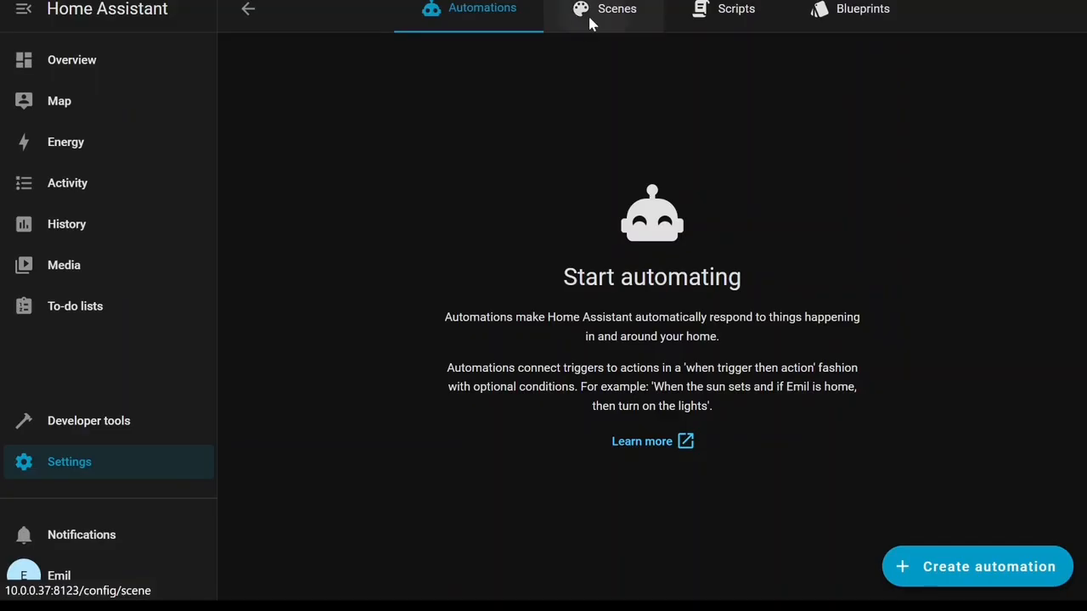
pyautogui.click(729, 21)
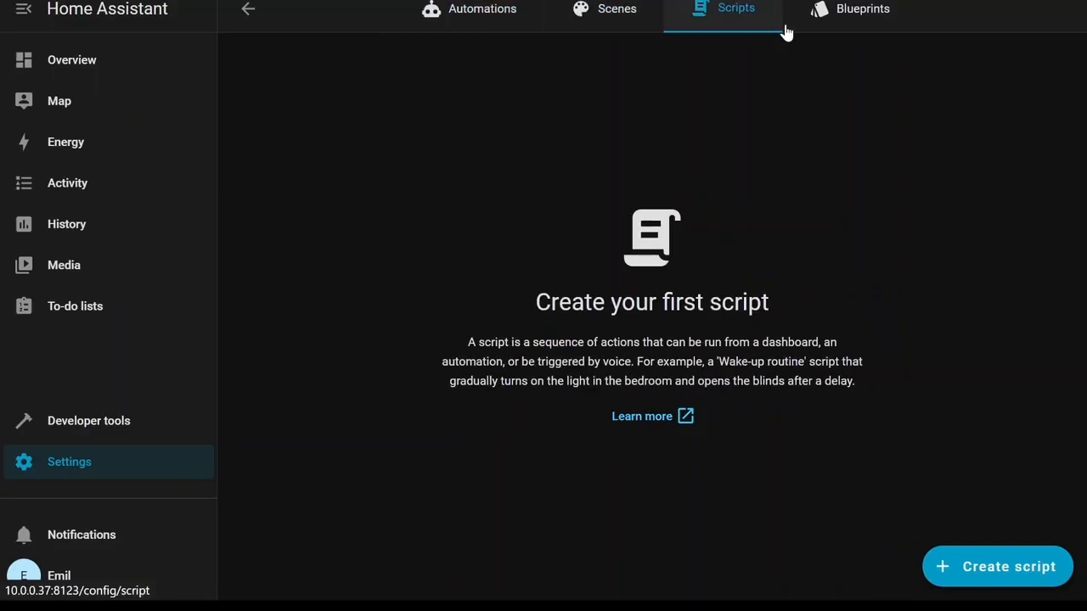
pyautogui.click(856, 26)
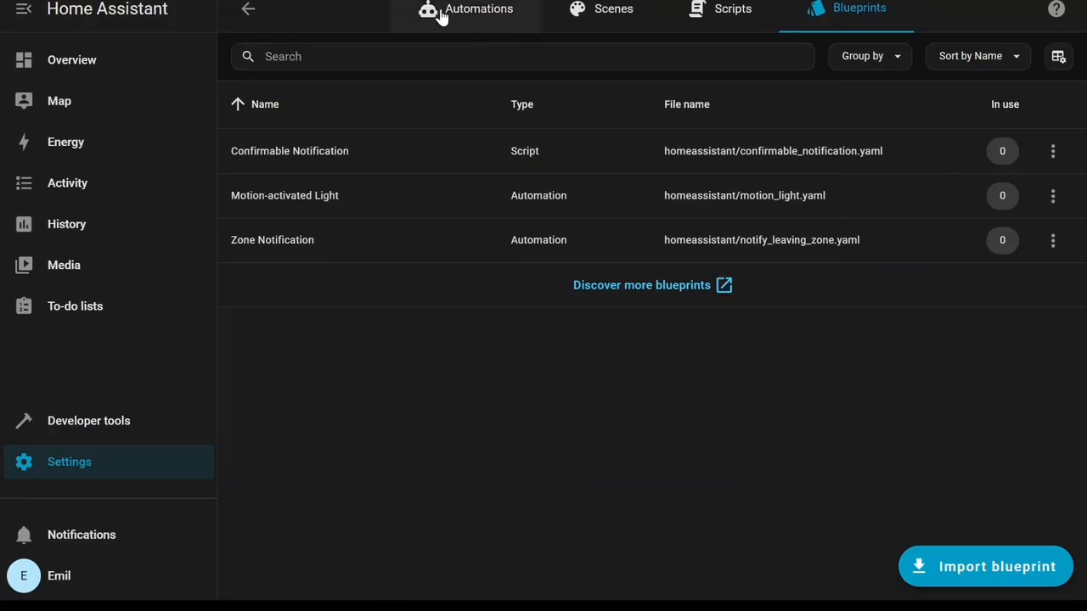
pyautogui.click(249, 12)
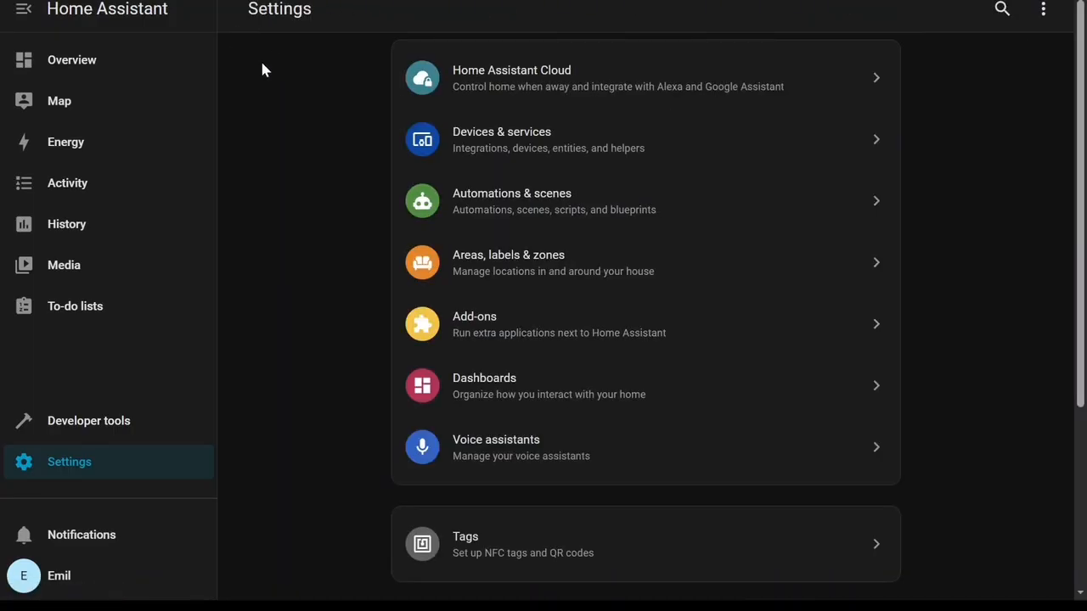
# Open Areas, labels & zones, edit the Living Room area, and browse its icon list.
pyautogui.click(515, 279)
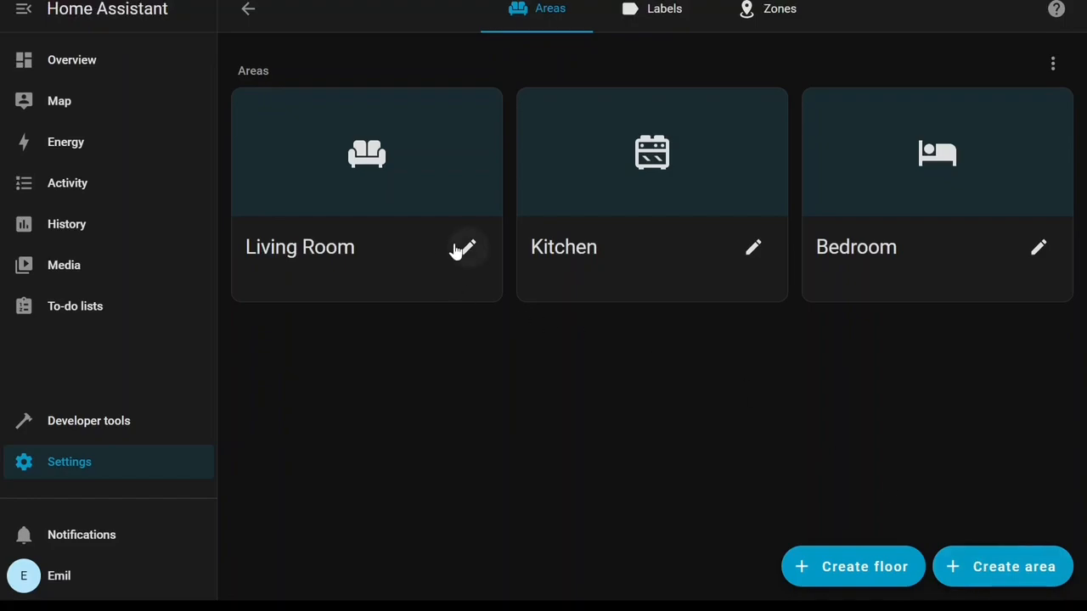
pyautogui.click(469, 251)
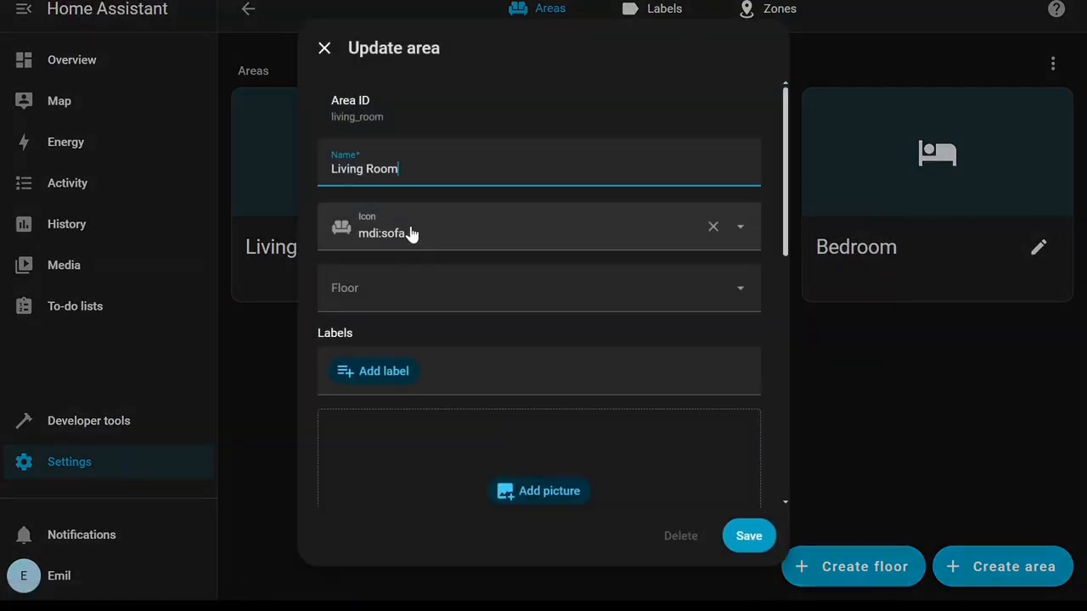
pyautogui.click(411, 234)
pyautogui.scroll(-5, 439, 427)
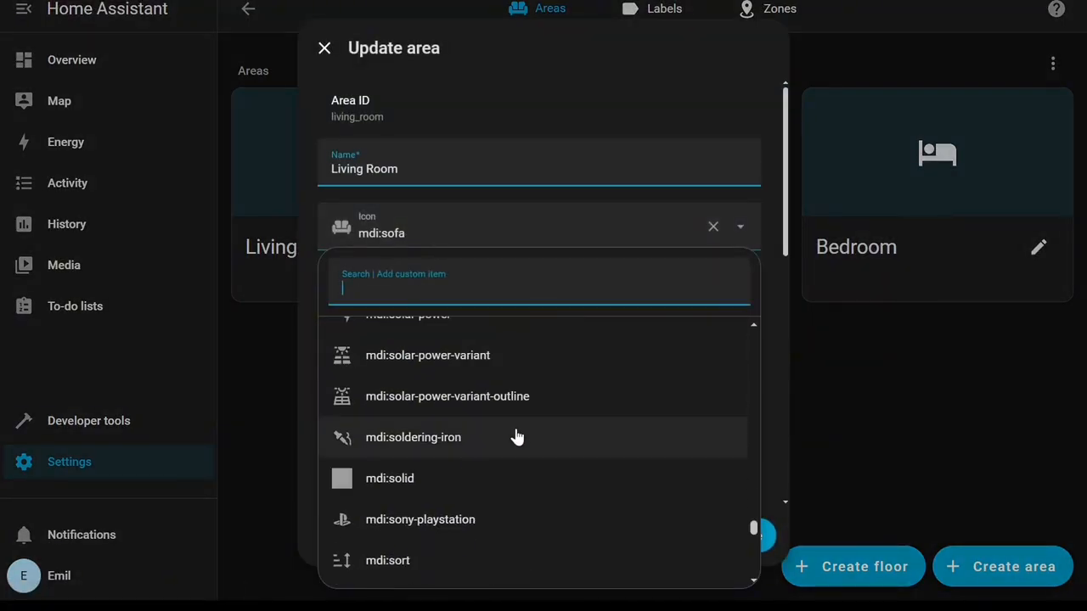
pyautogui.scroll(-5, 788, 270)
# Scroll through the Living Room area's settings, examining its aliases and related sensors.
pyautogui.scroll(3, 559, 322)
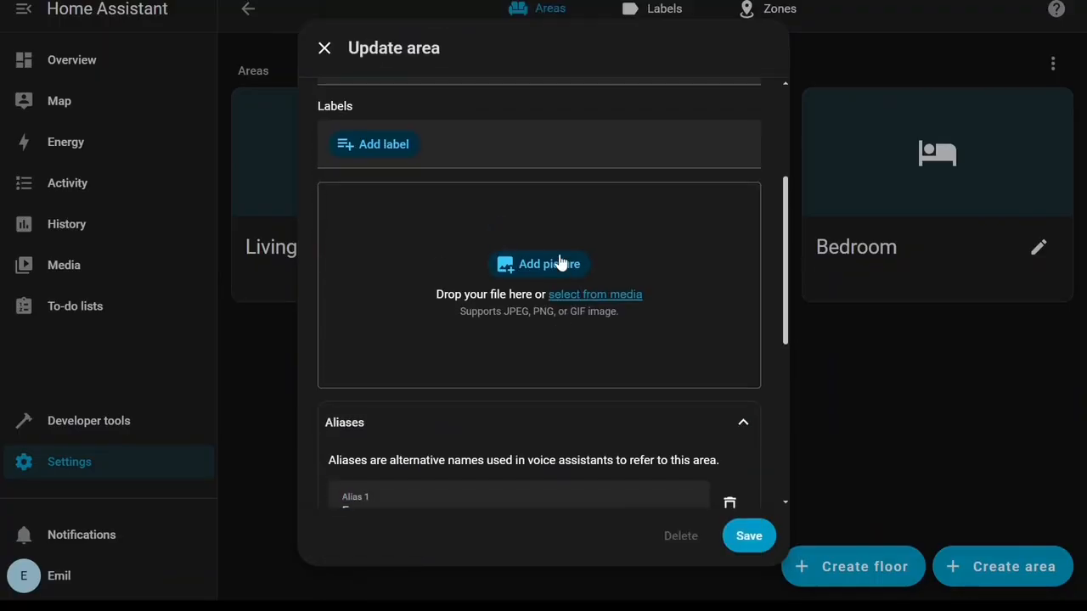
pyautogui.scroll(3, 552, 310)
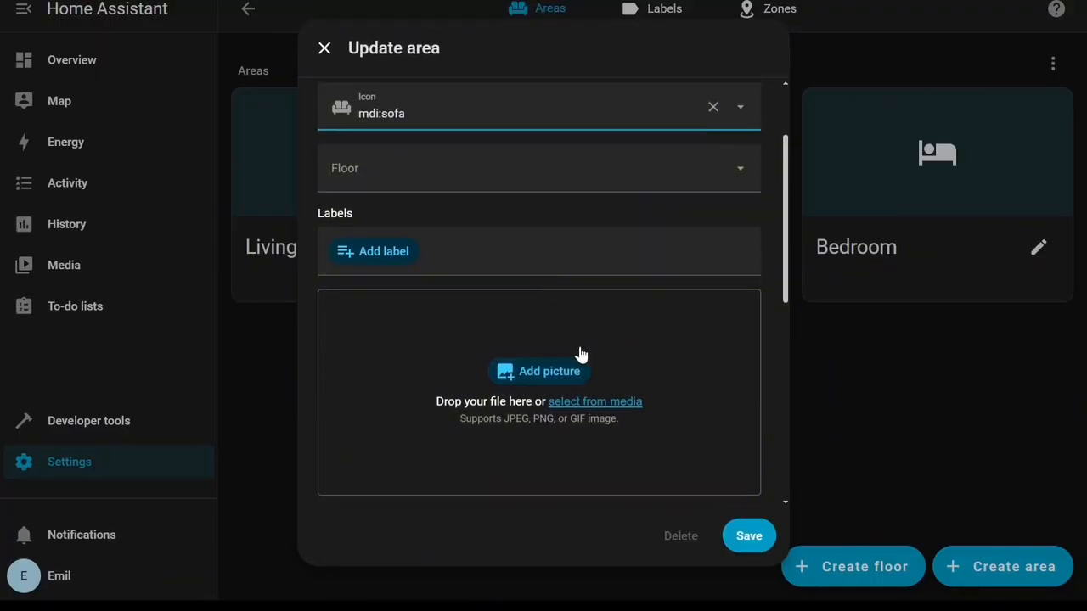
pyautogui.scroll(3, 538, 386)
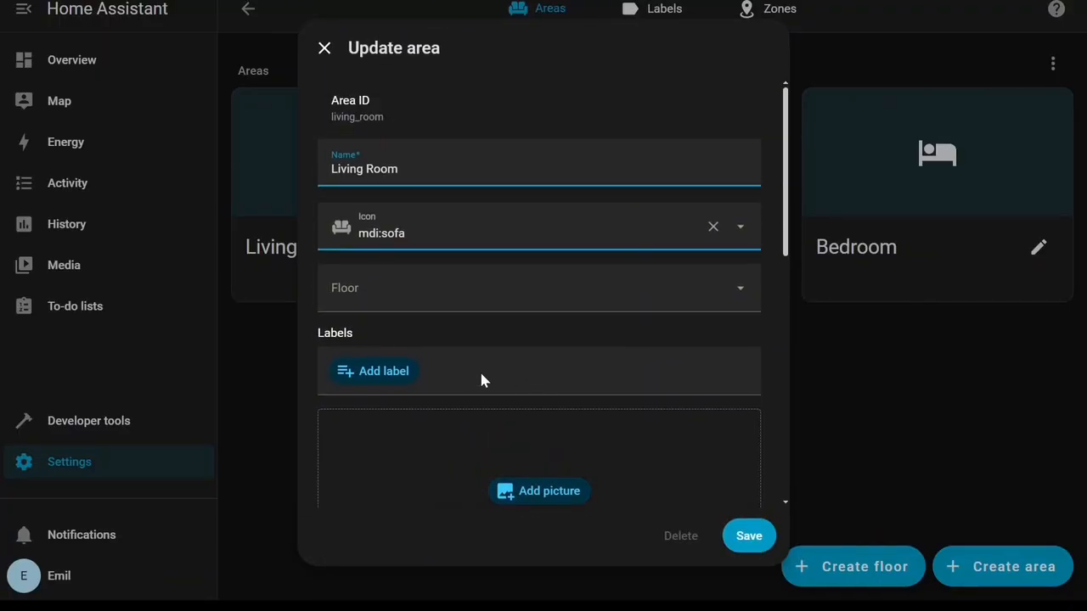
pyautogui.scroll(-5, 511, 377)
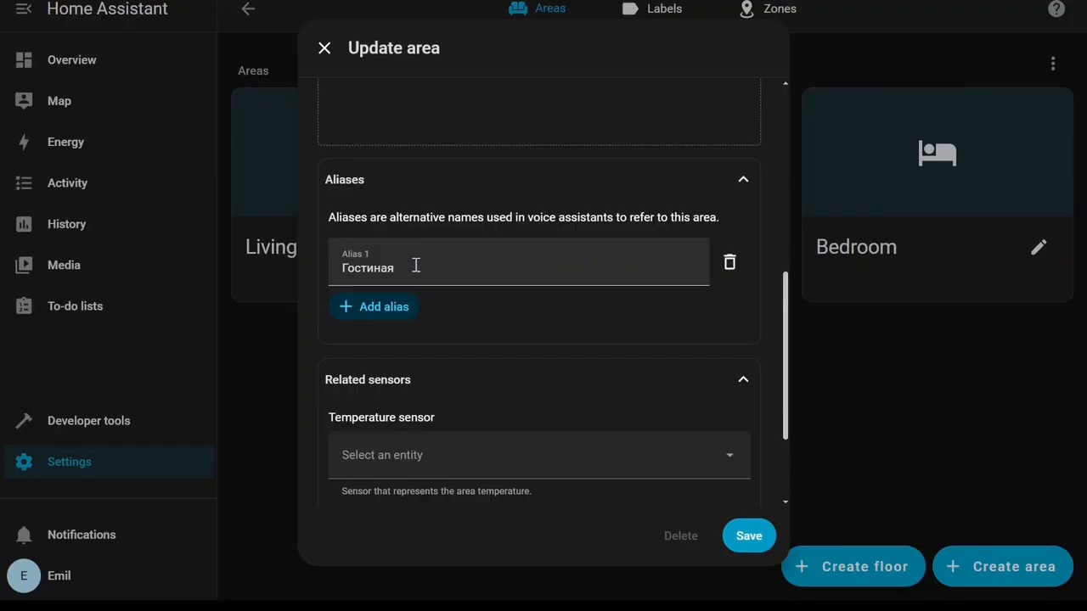
pyautogui.moveTo(398, 268); pyautogui.dragTo(311, 278)
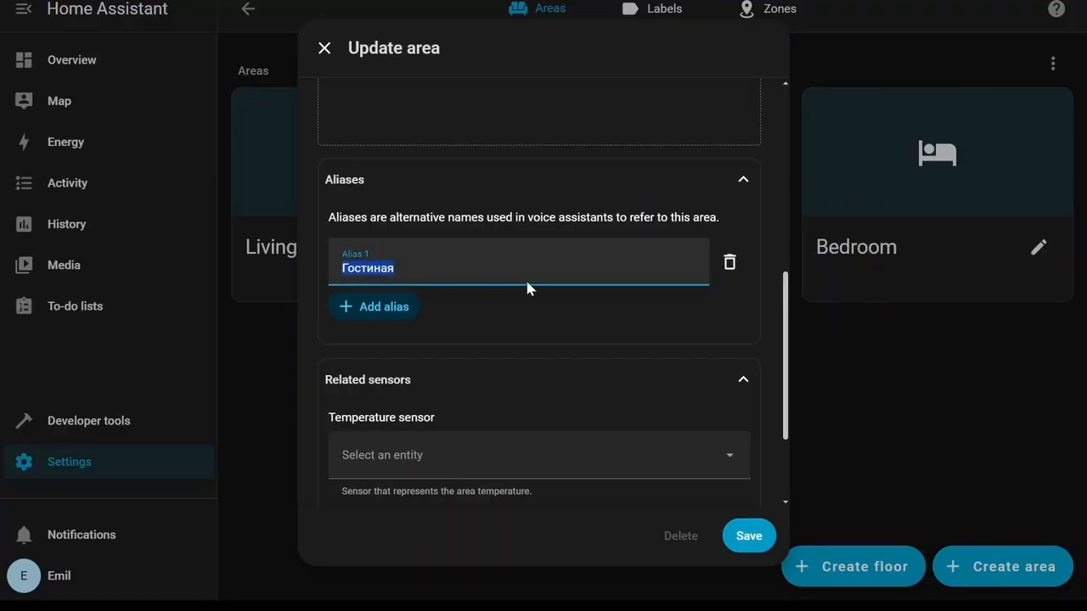
pyautogui.scroll(-1, 467, 266)
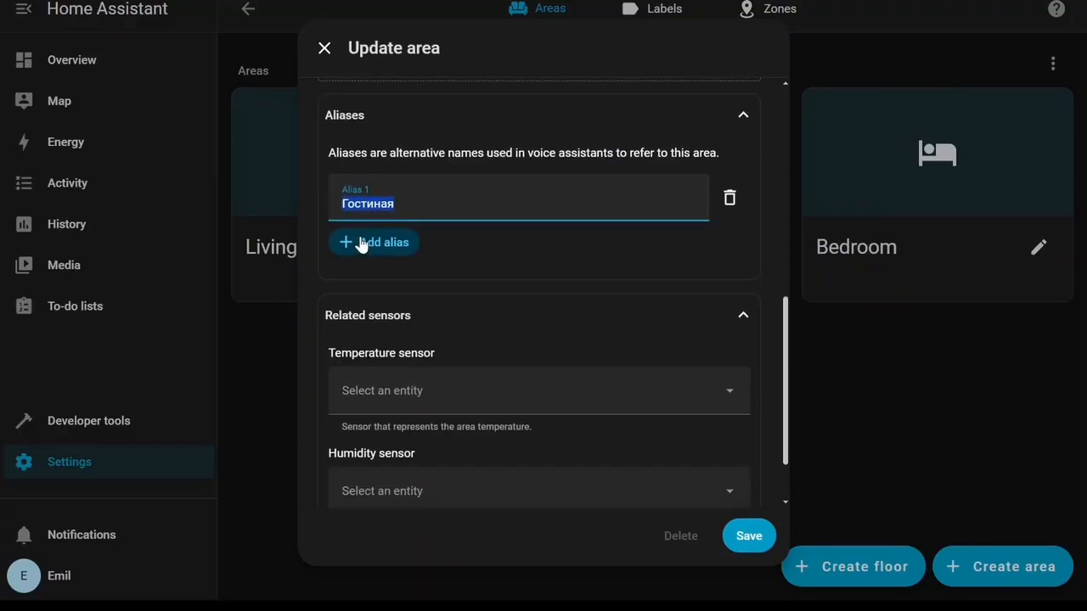
pyautogui.scroll(-1, 498, 241)
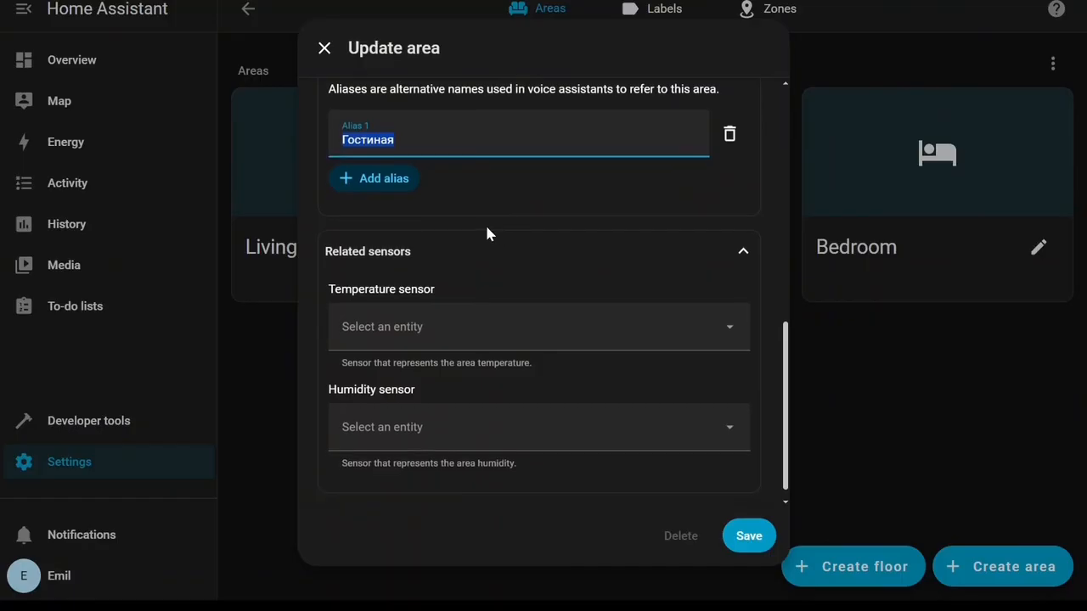
pyautogui.scroll(-1, 466, 223)
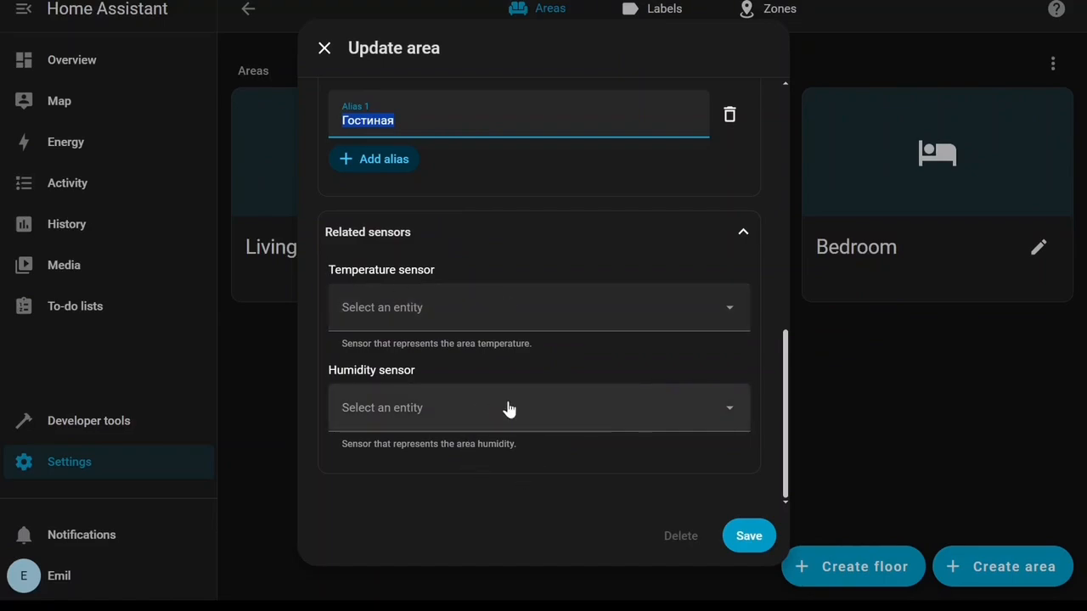
pyautogui.scroll(10, 509, 407)
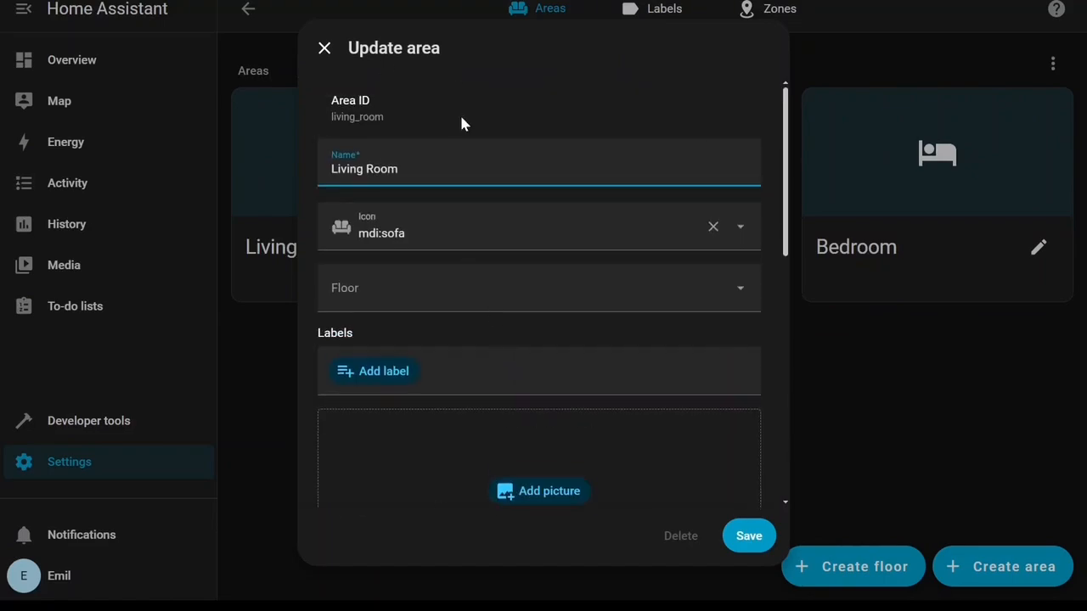
# Close the area dialog and view the Labels and Zones tabs.
pyautogui.click(334, 53)
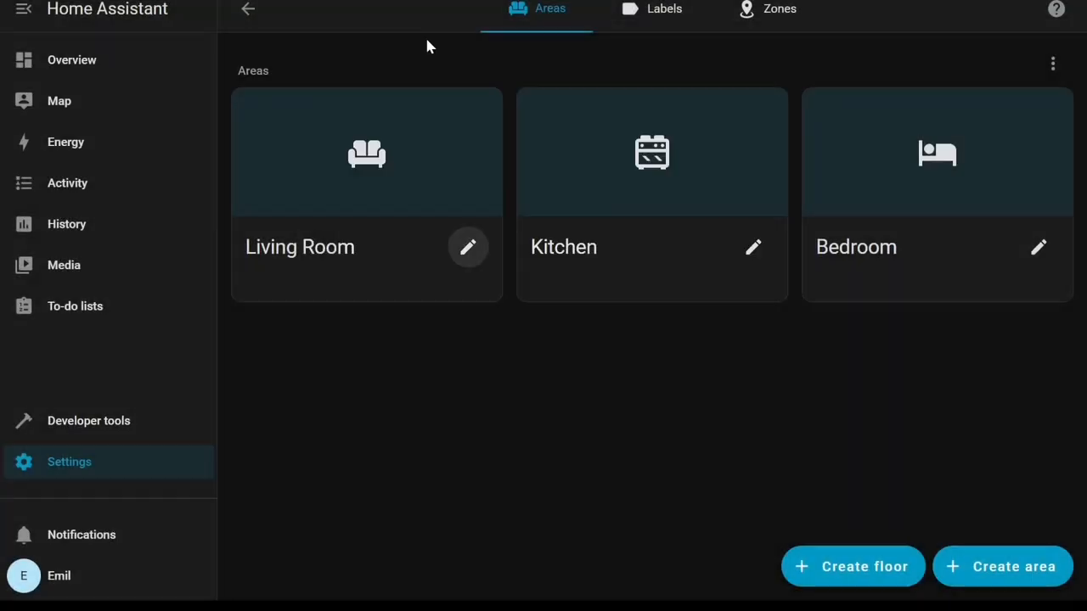
pyautogui.click(680, 15)
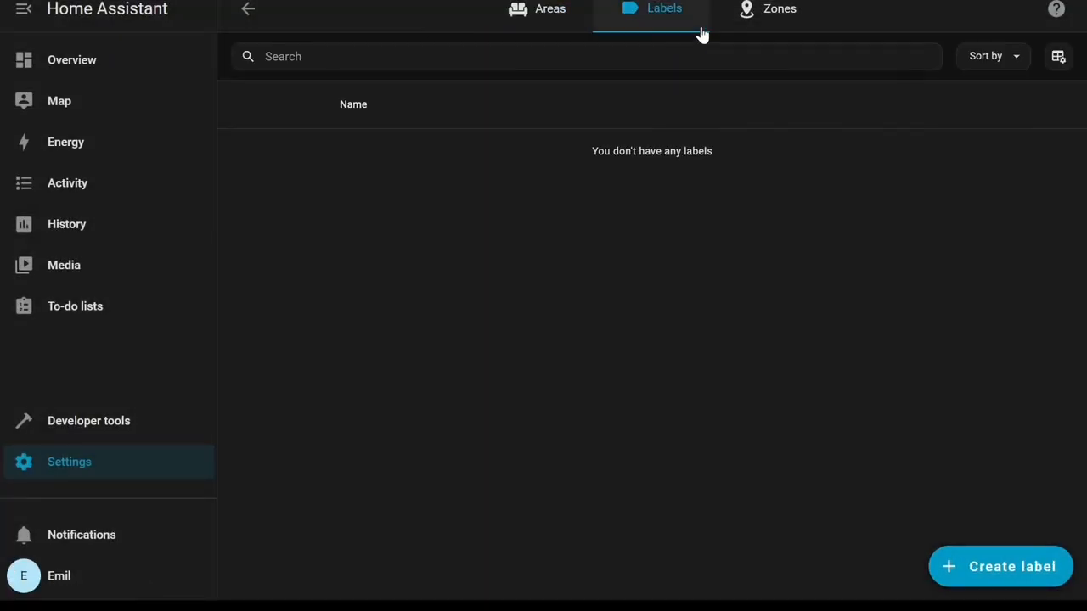
pyautogui.click(774, 22)
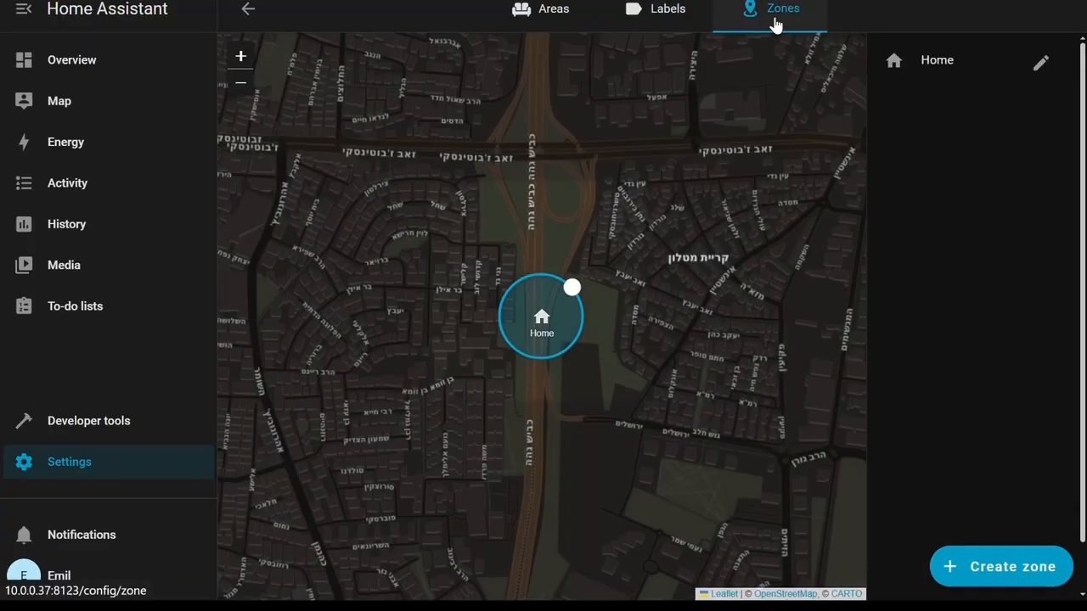
# Create a new zone named work, placing its marker northeast of its default spot on the map.
pyautogui.click(1038, 579)
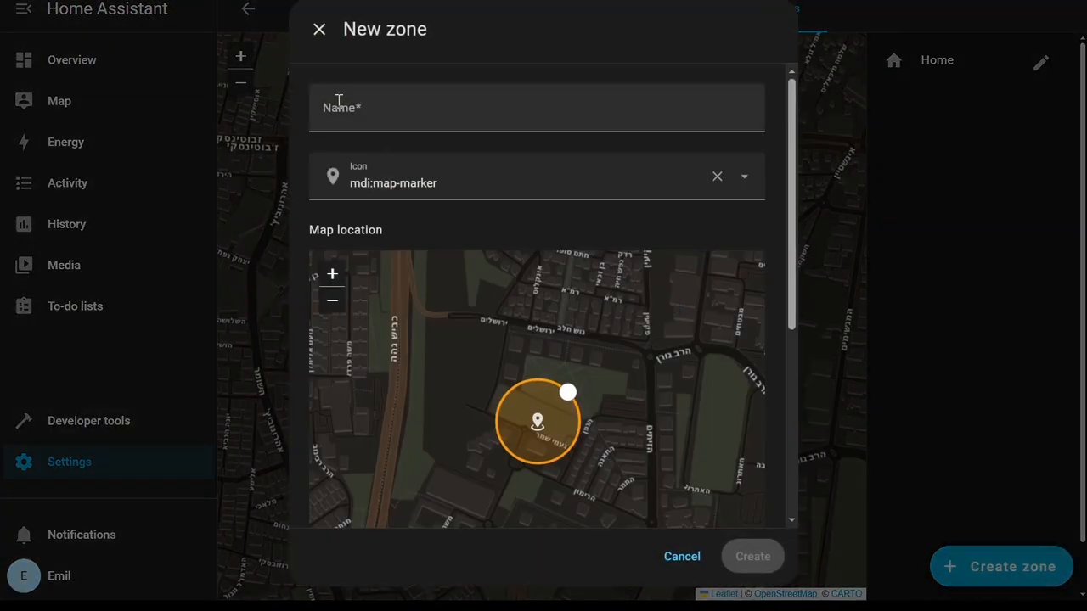
pyautogui.click(354, 114)
pyautogui.write('work')
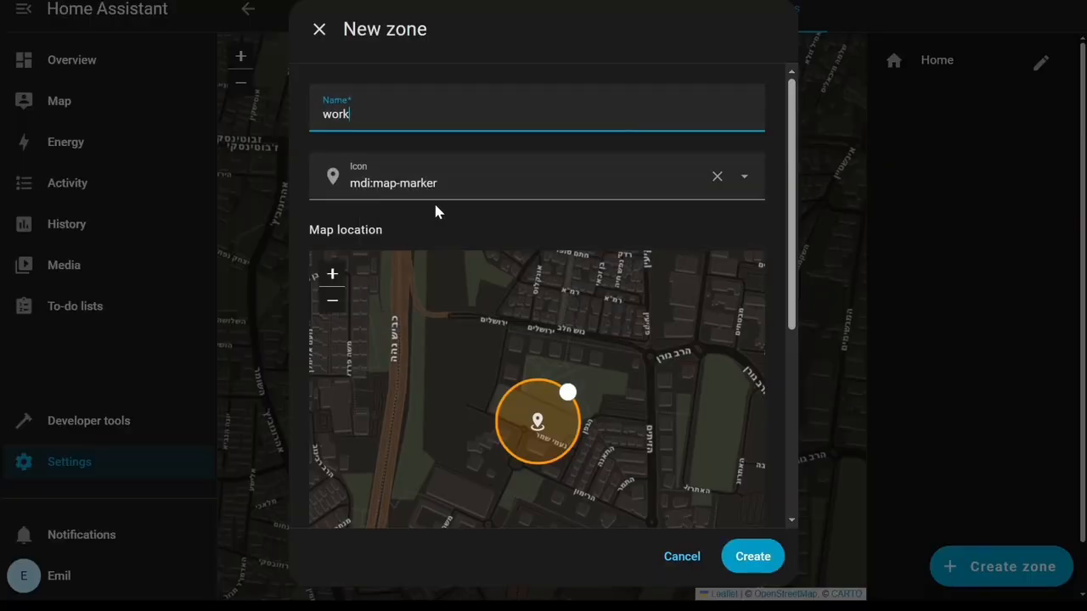
pyautogui.scroll(-1, 597, 405)
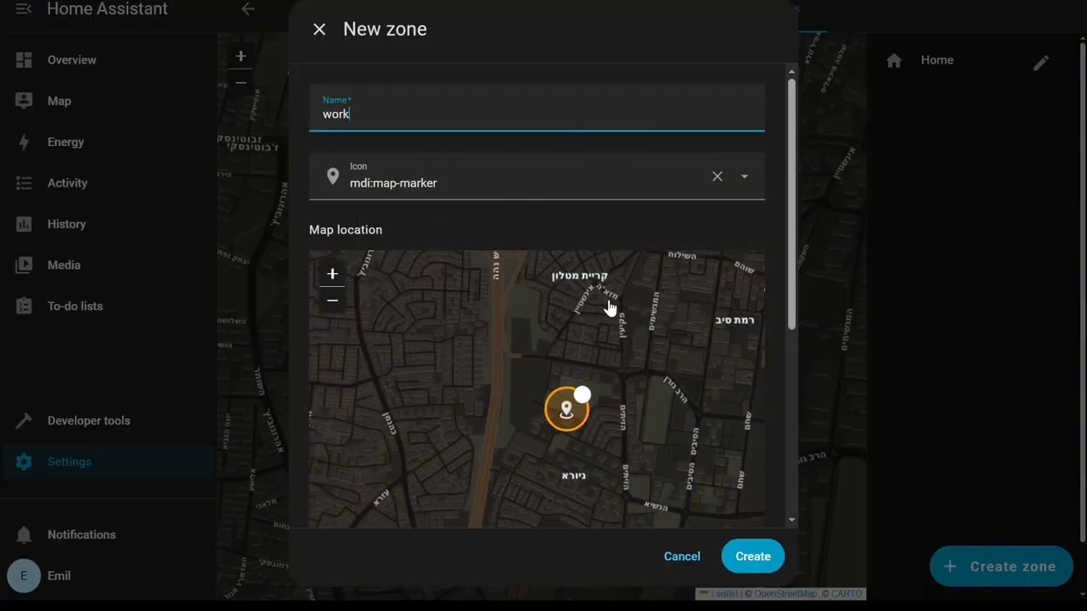
pyautogui.moveTo(566, 410); pyautogui.dragTo(636, 292)
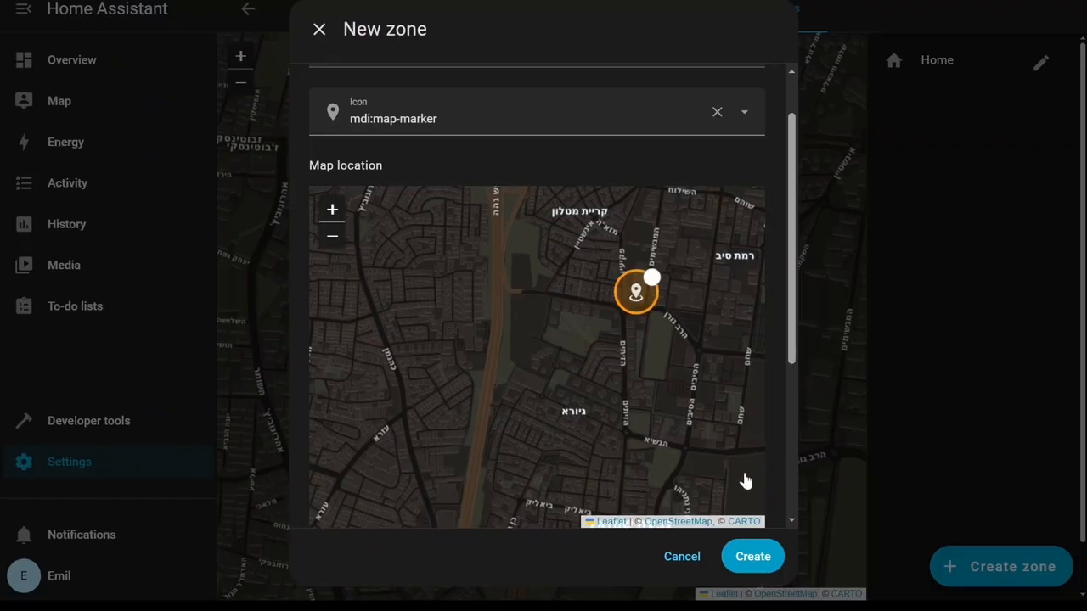
pyautogui.click(755, 567)
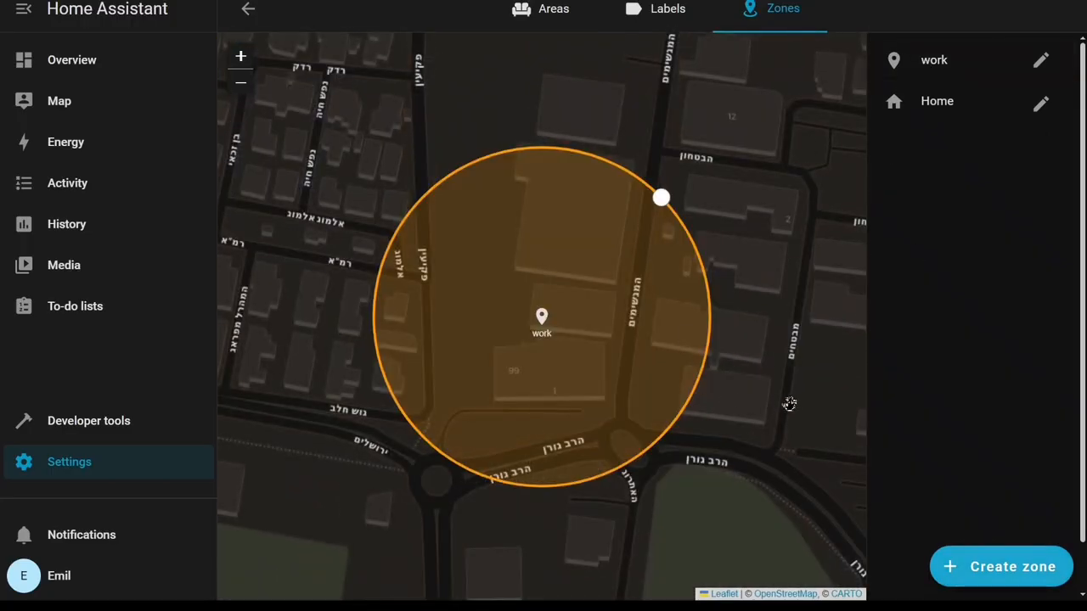
# Edit the work zone and set its radius to 20 meters.
pyautogui.scroll(-1, 742, 348)
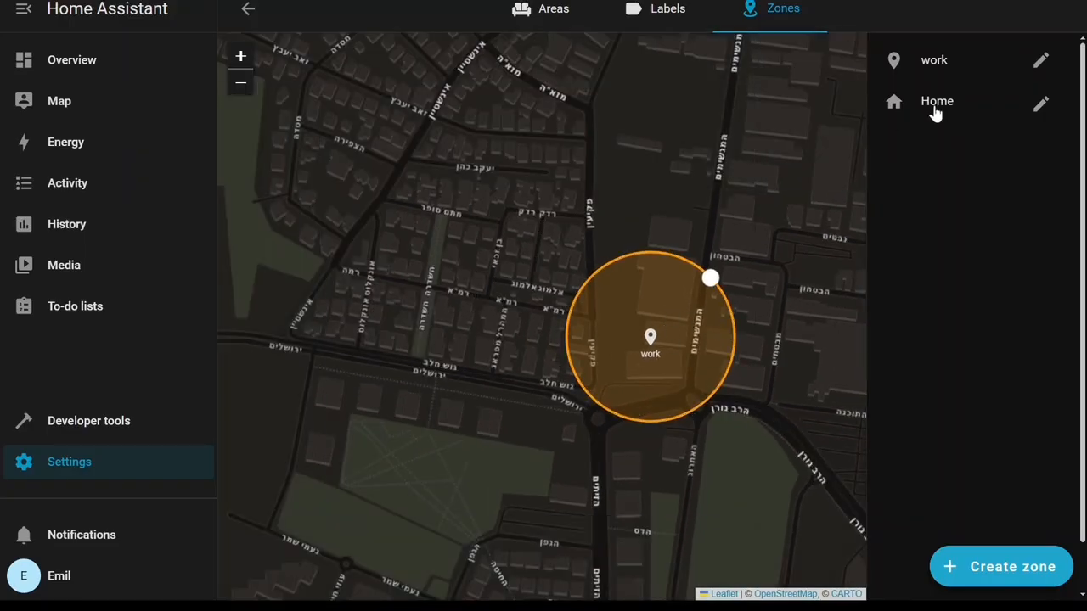
pyautogui.click(1042, 61)
pyautogui.scroll(-2, 459, 338)
pyautogui.scroll(-1, 706, 345)
pyautogui.moveTo(791, 321); pyautogui.dragTo(790, 552)
pyautogui.moveTo(352, 366); pyautogui.dragTo(289, 378)
pyautogui.write('20')
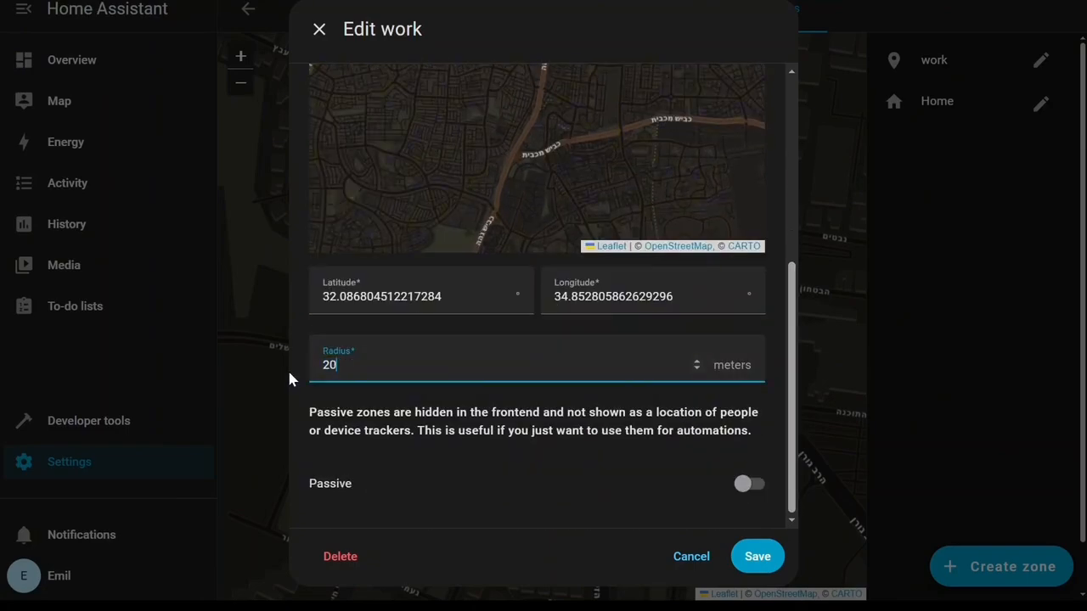
pyautogui.click(750, 557)
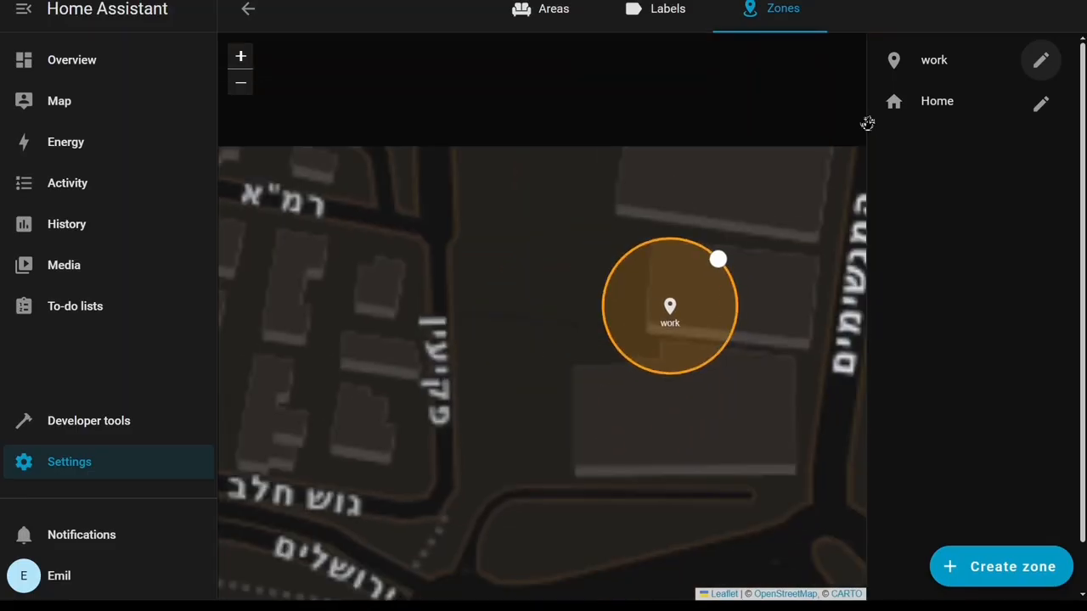
# Select the Home zone, go back to Settings, and open the Add-ons page before returning.
pyautogui.click(925, 109)
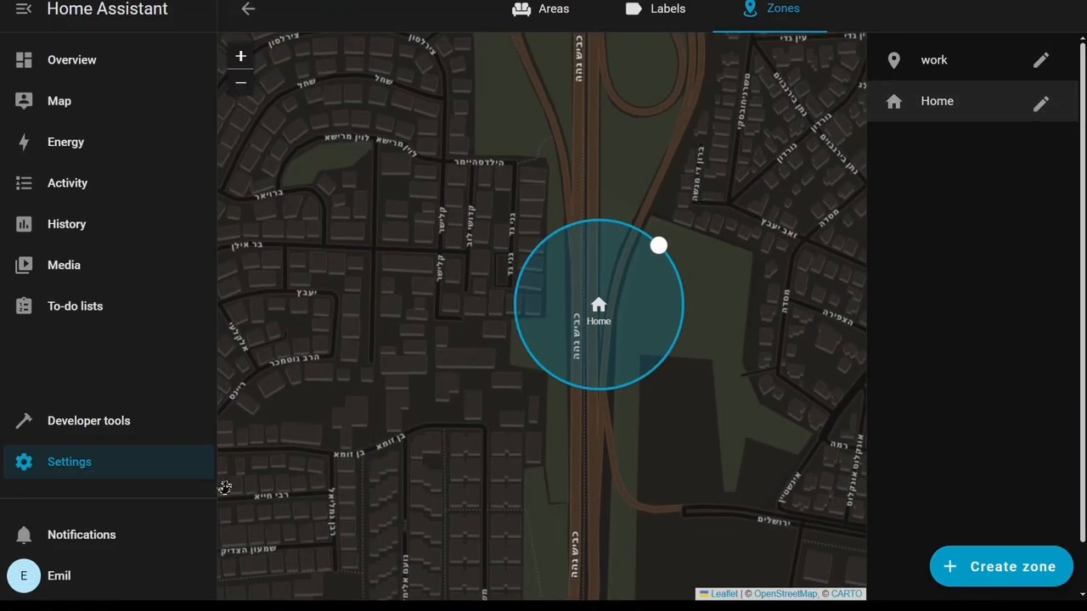
pyautogui.click(189, 474)
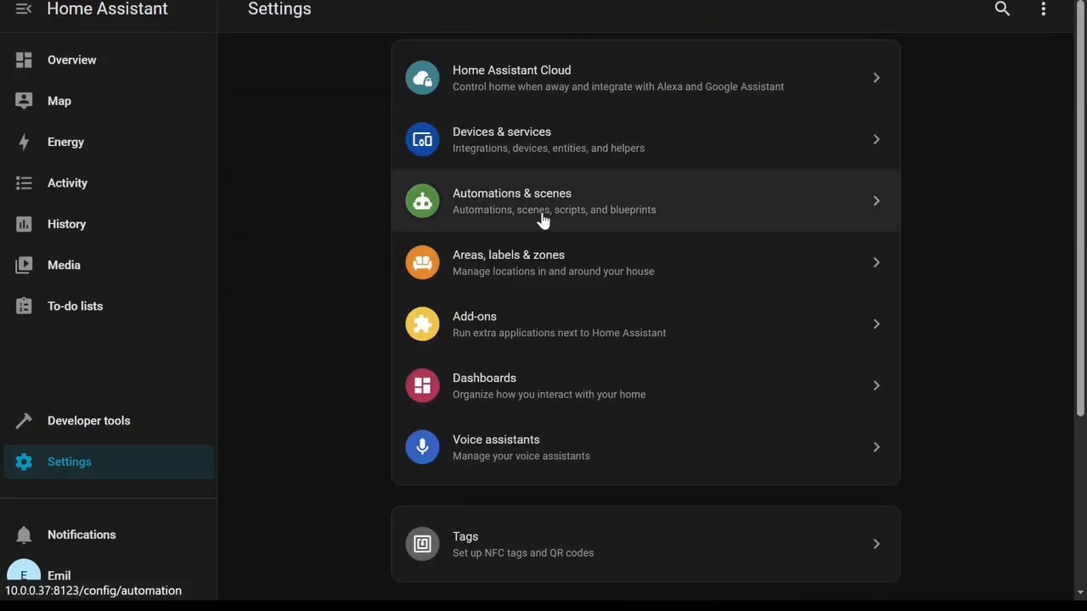
pyautogui.click(543, 337)
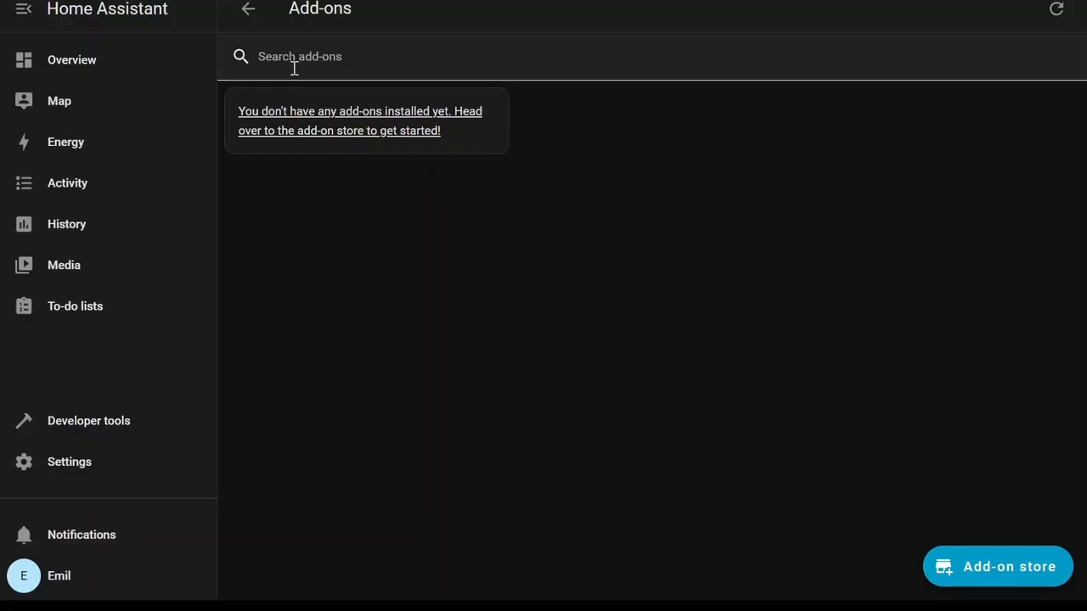
pyautogui.click(251, 12)
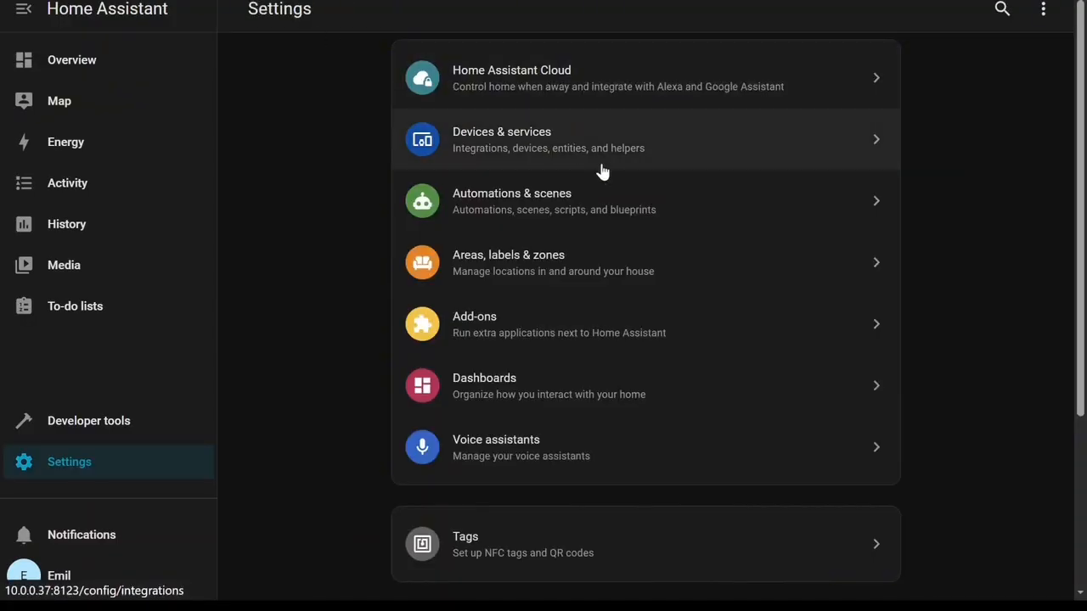
# Open Dashboards, browse the Add dashboard options, close the dialog, and return to Settings.
pyautogui.click(678, 399)
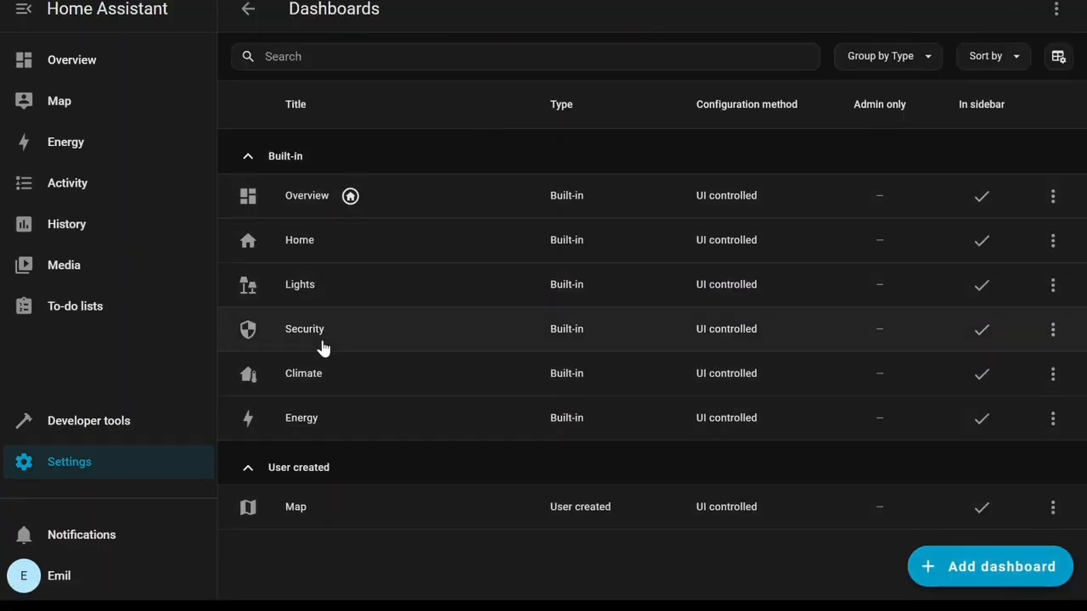
pyautogui.click(974, 575)
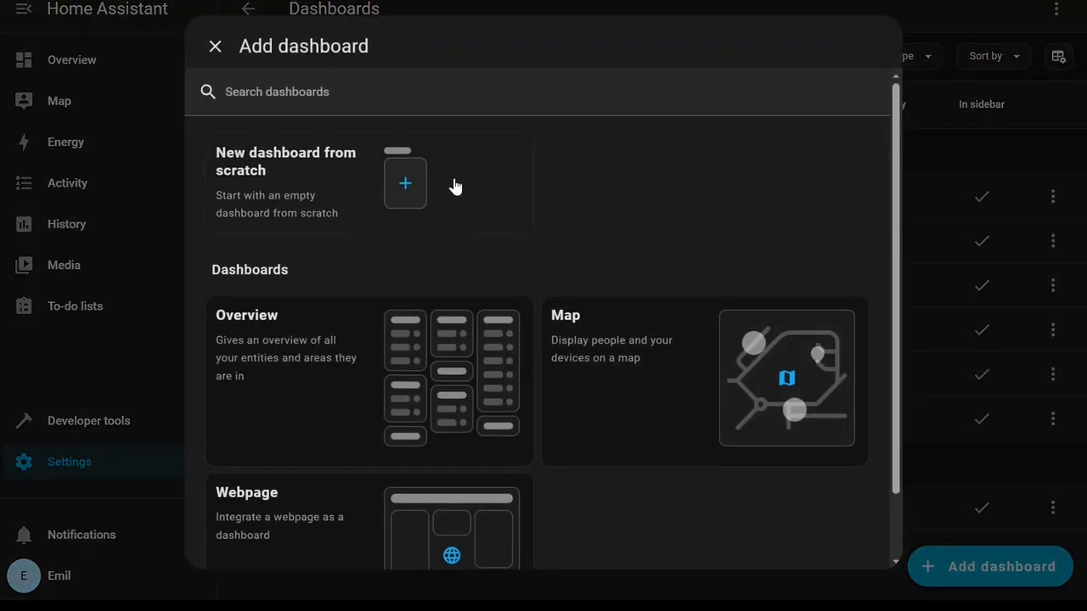
pyautogui.scroll(-1, 327, 220)
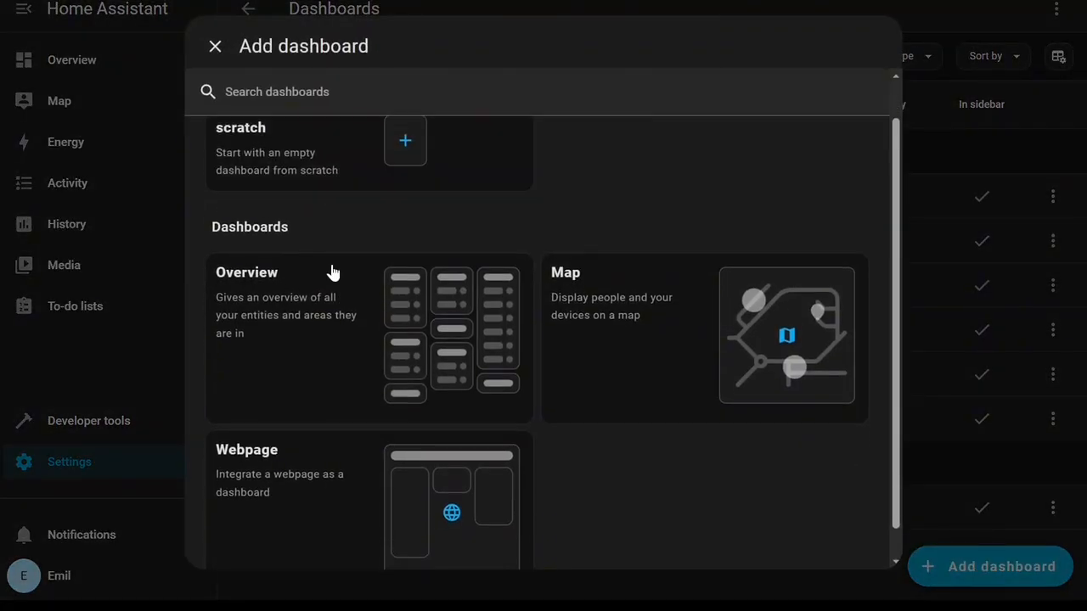
pyautogui.scroll(-1, 279, 441)
pyautogui.scroll(2, 291, 422)
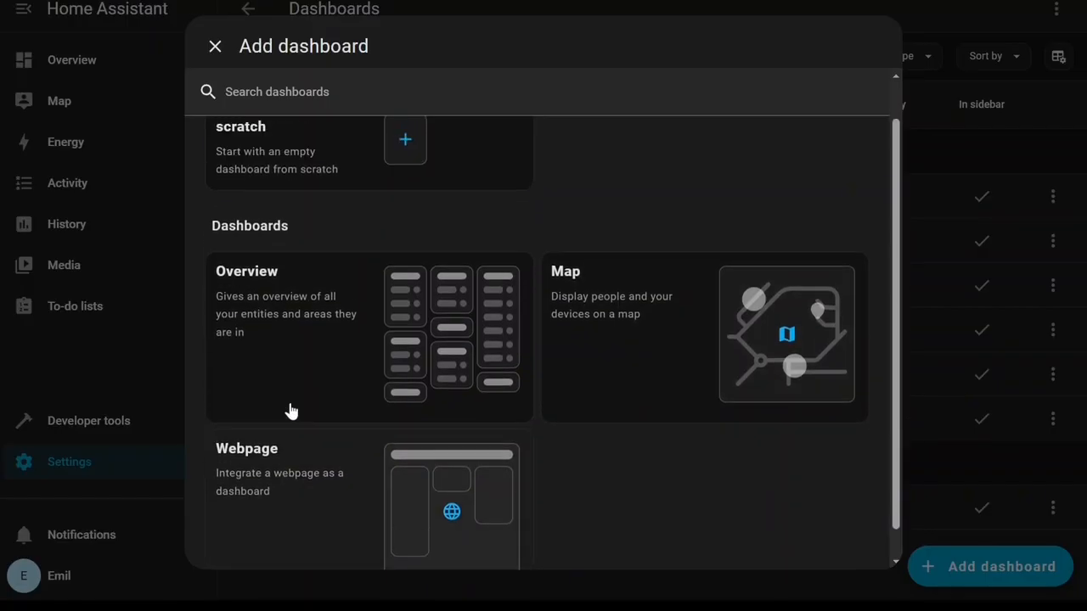
pyautogui.click(215, 48)
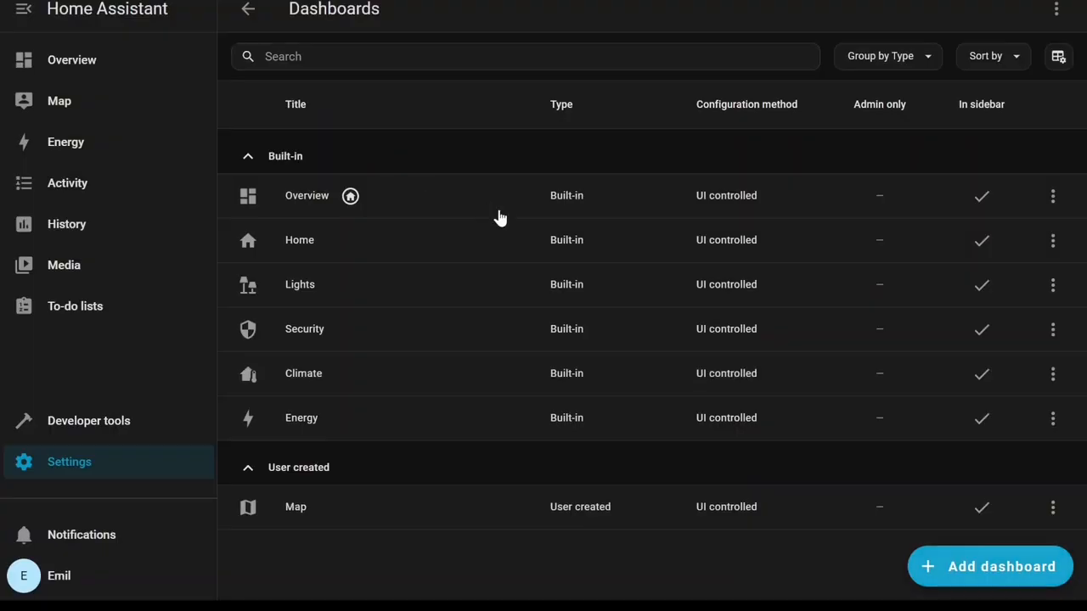
pyautogui.click(248, 12)
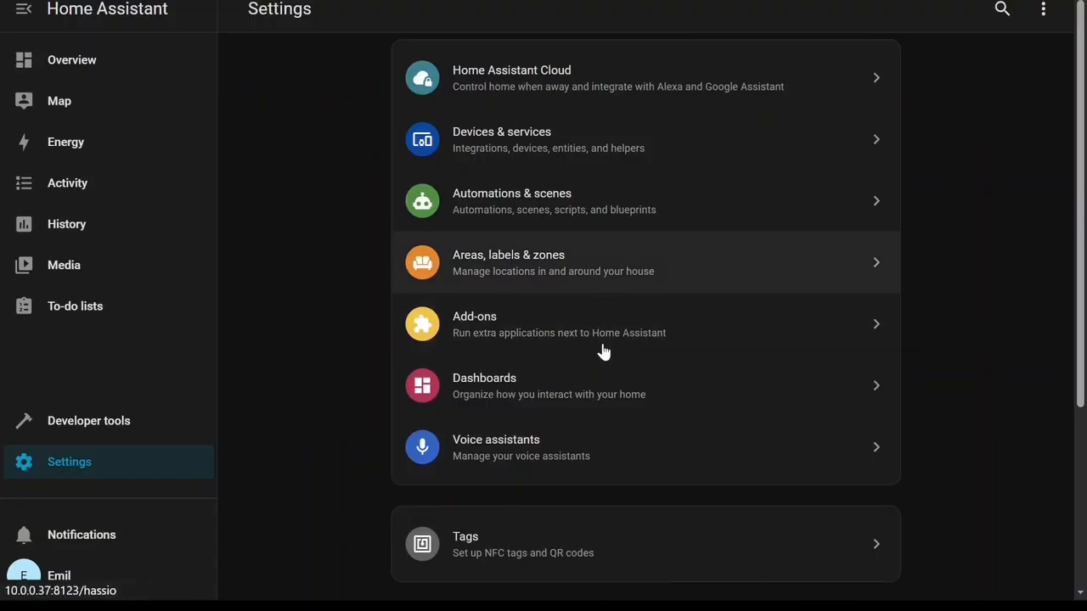
# Open Voice assistants, scroll through the Assist settings, and return to Settings.
pyautogui.click(606, 458)
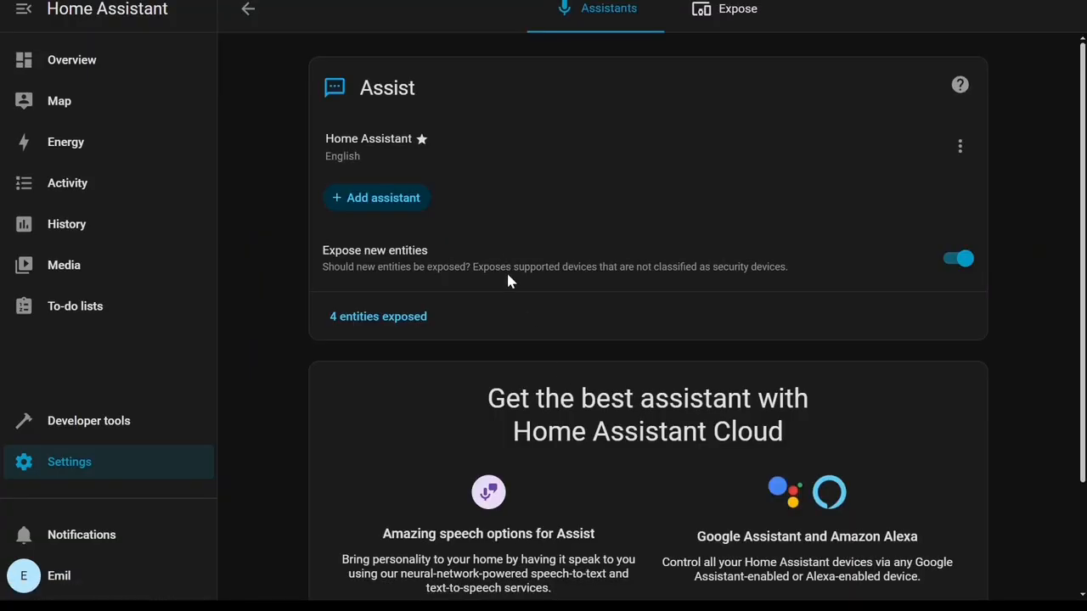
pyautogui.scroll(-3, 499, 264)
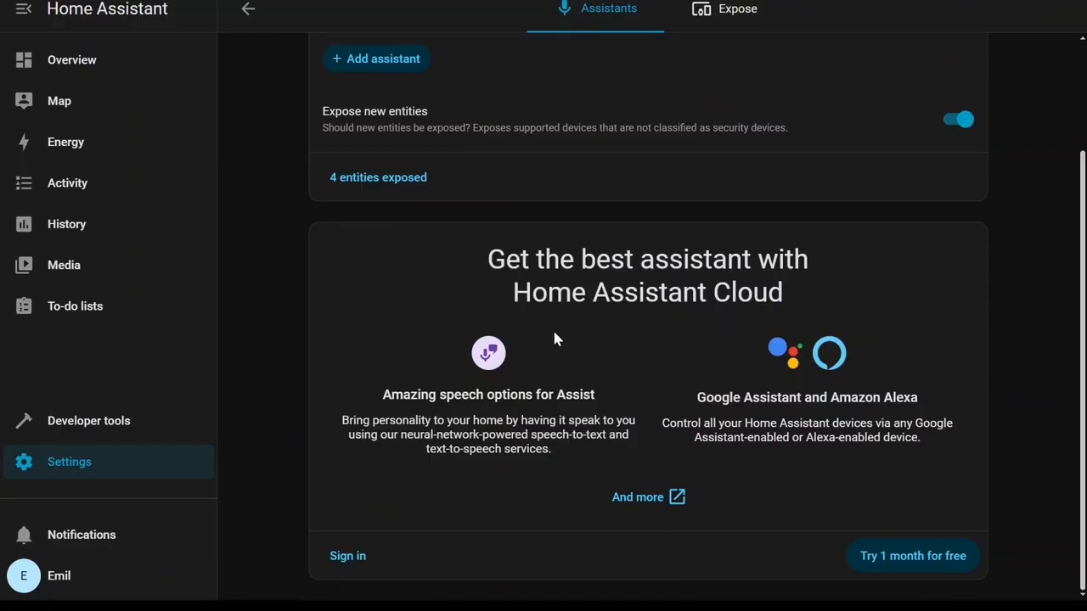
pyautogui.scroll(3, 554, 338)
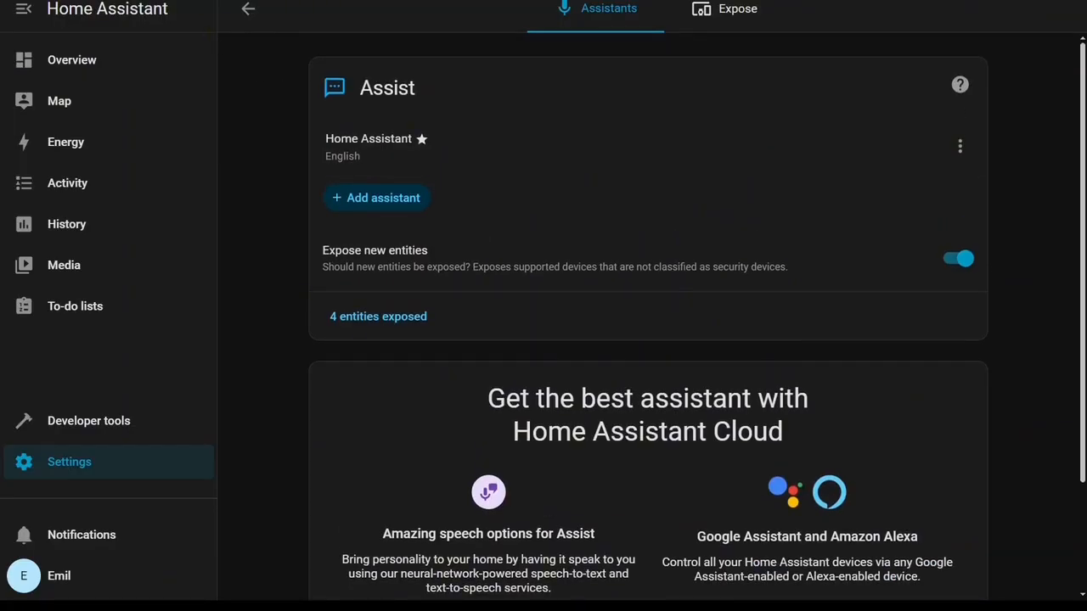
pyautogui.click(250, 9)
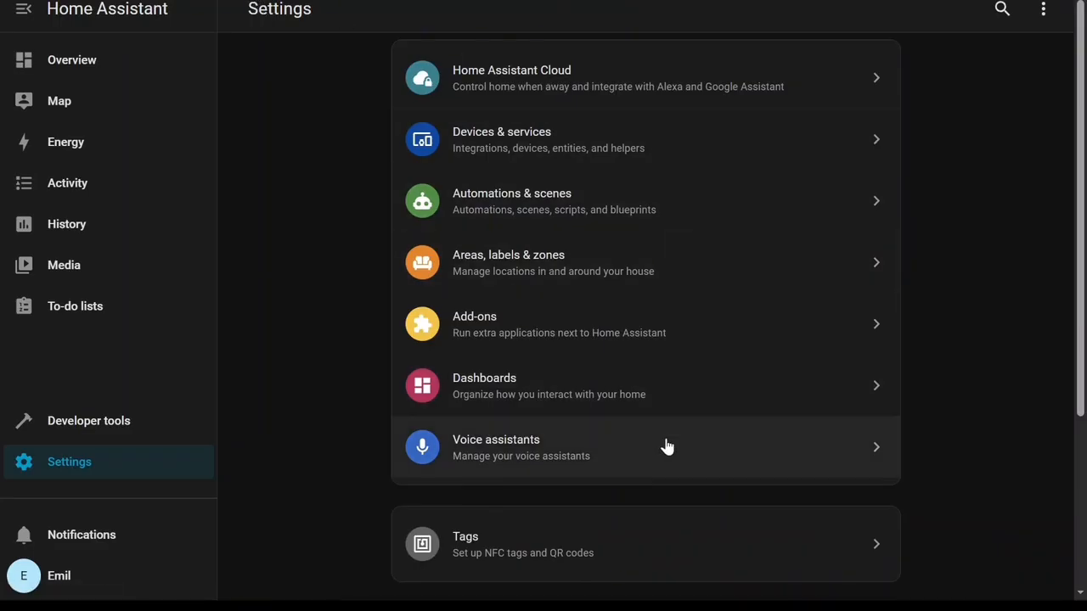
# Open the Tags page and return to Settings.
pyautogui.scroll(-3, 666, 446)
pyautogui.click(543, 303)
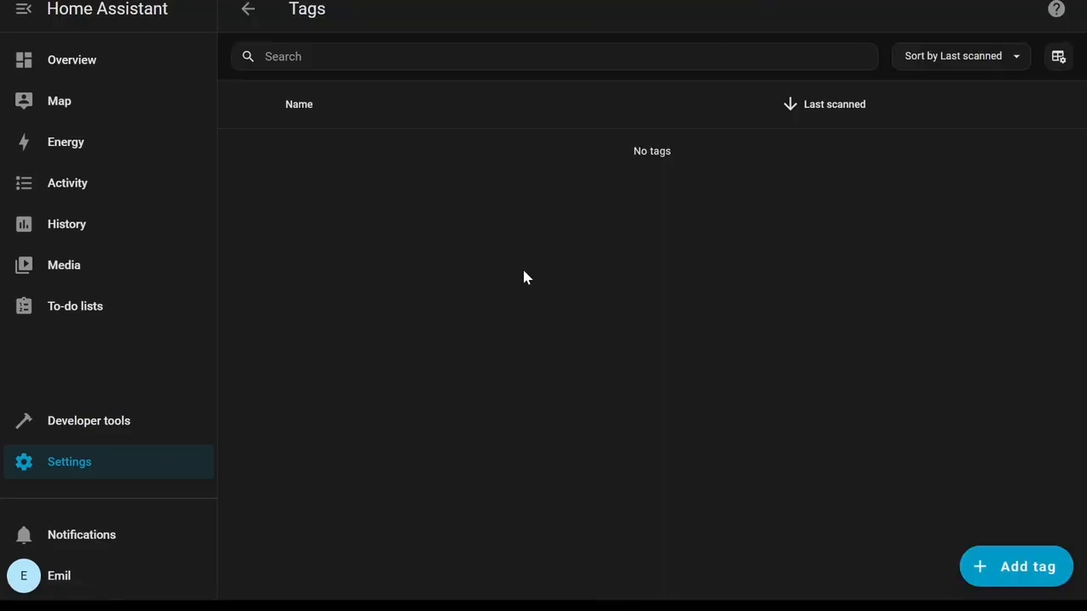
pyautogui.click(248, 9)
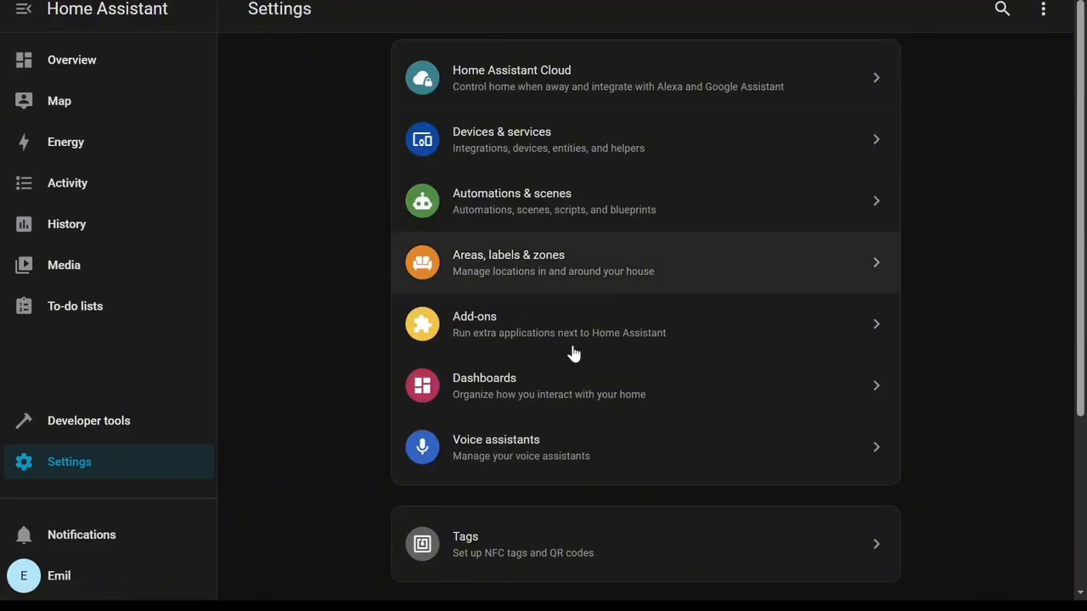
# Open People and try adding a new person with their name and login allowed, then cancel both dialogs.
pyautogui.scroll(-3, 654, 451)
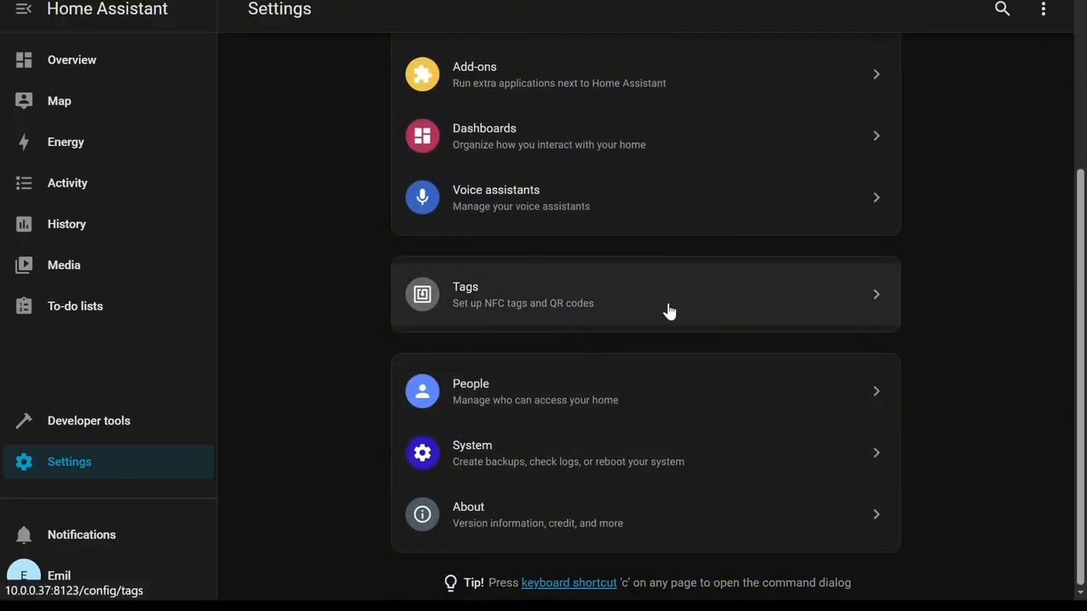
pyautogui.click(621, 412)
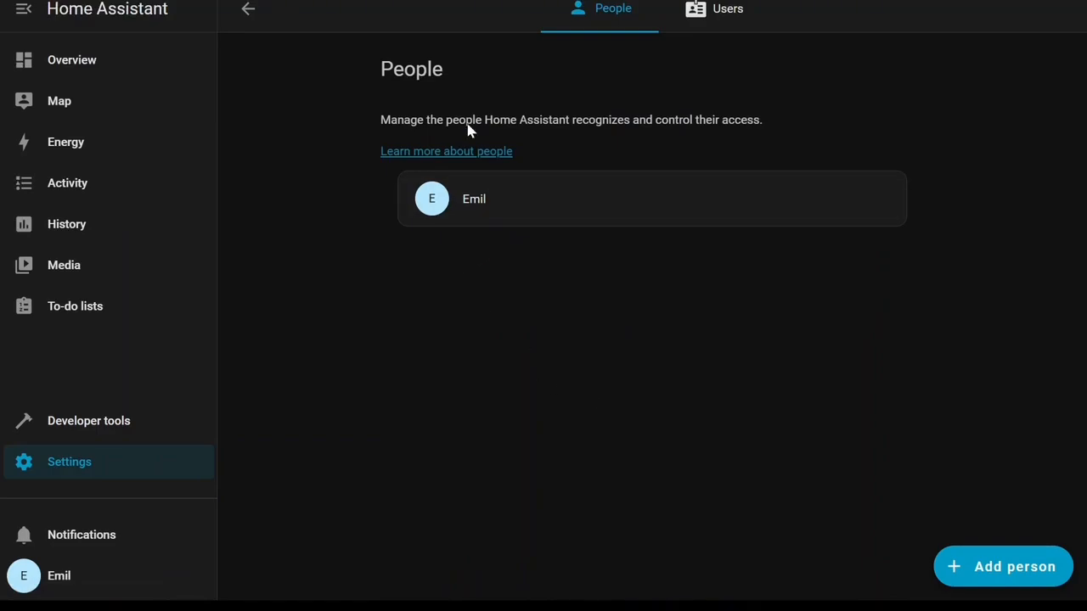
pyautogui.click(1044, 567)
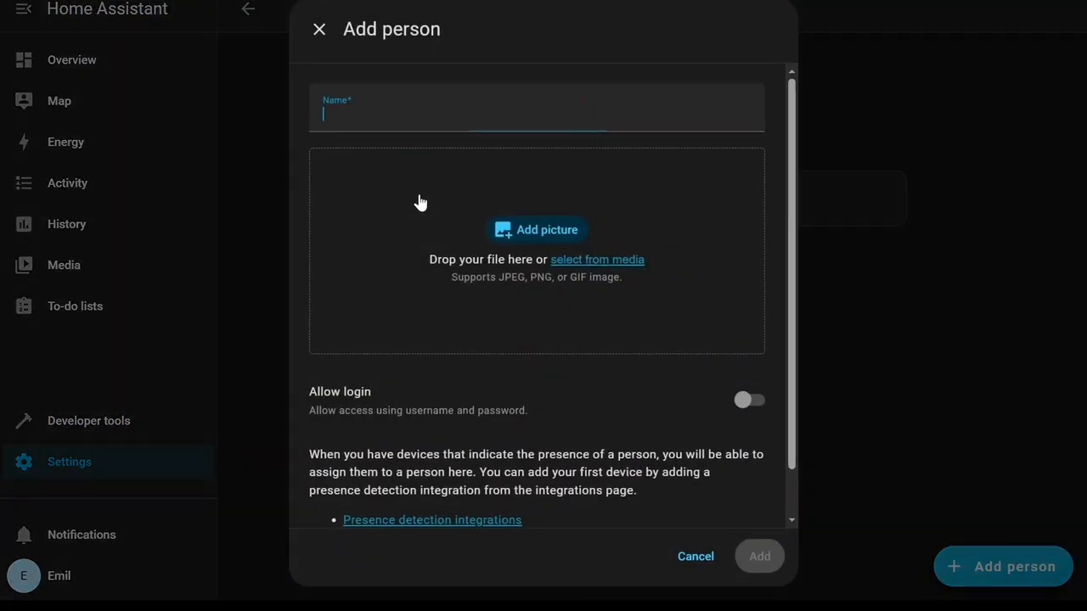
pyautogui.write('Vika')
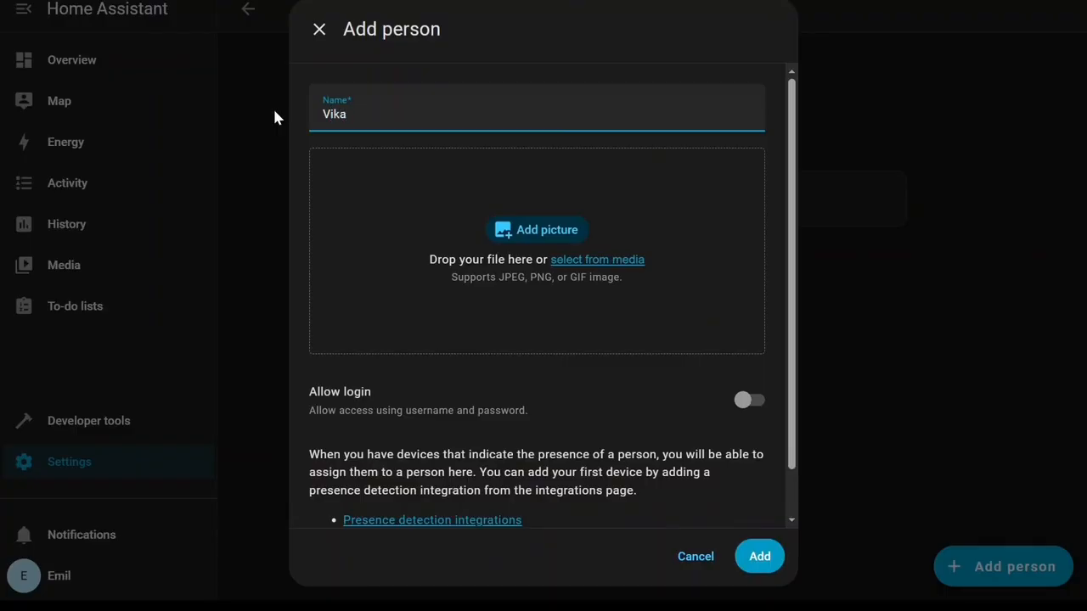
pyautogui.scroll(-1, 464, 248)
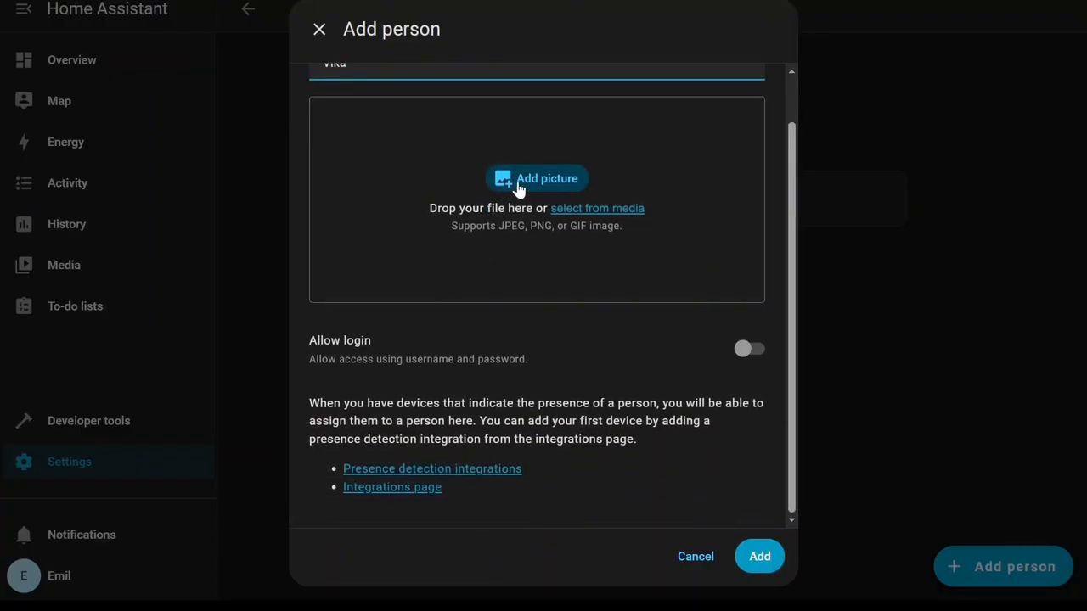
pyautogui.click(752, 352)
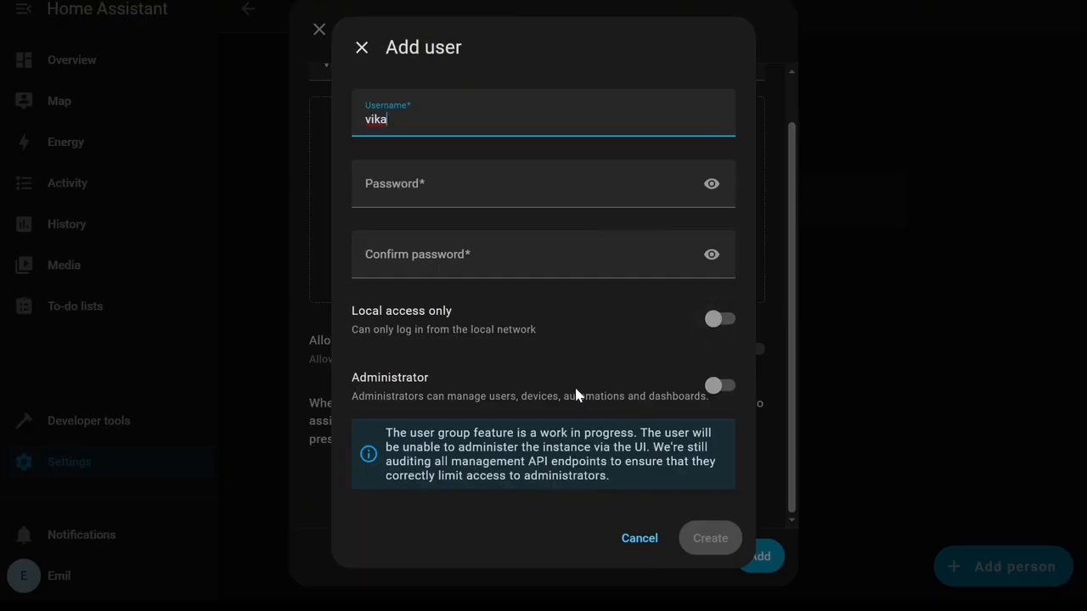
pyautogui.click(642, 535)
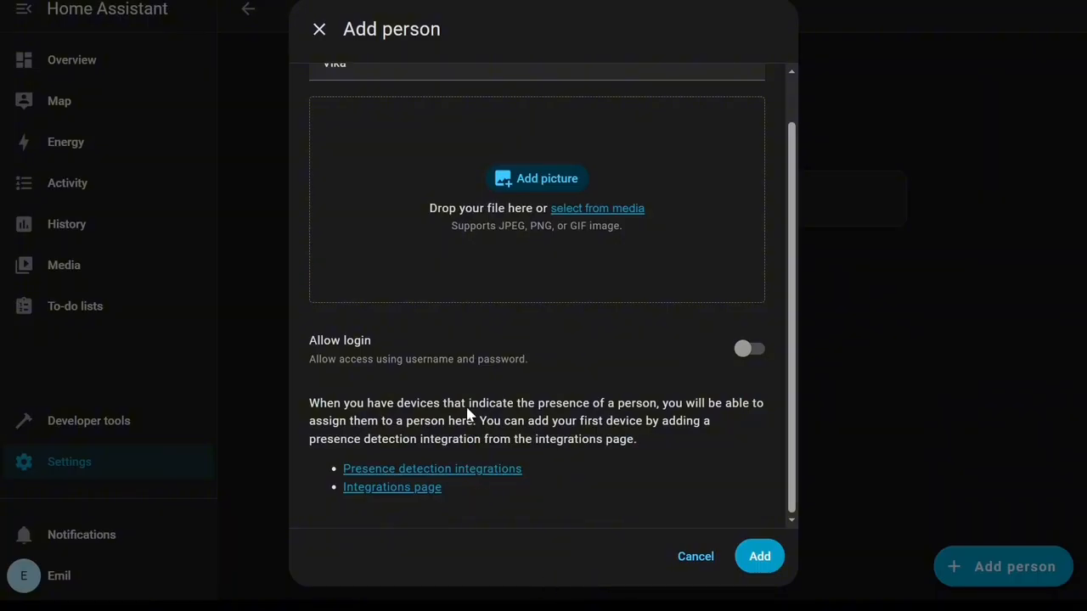
pyautogui.click(695, 557)
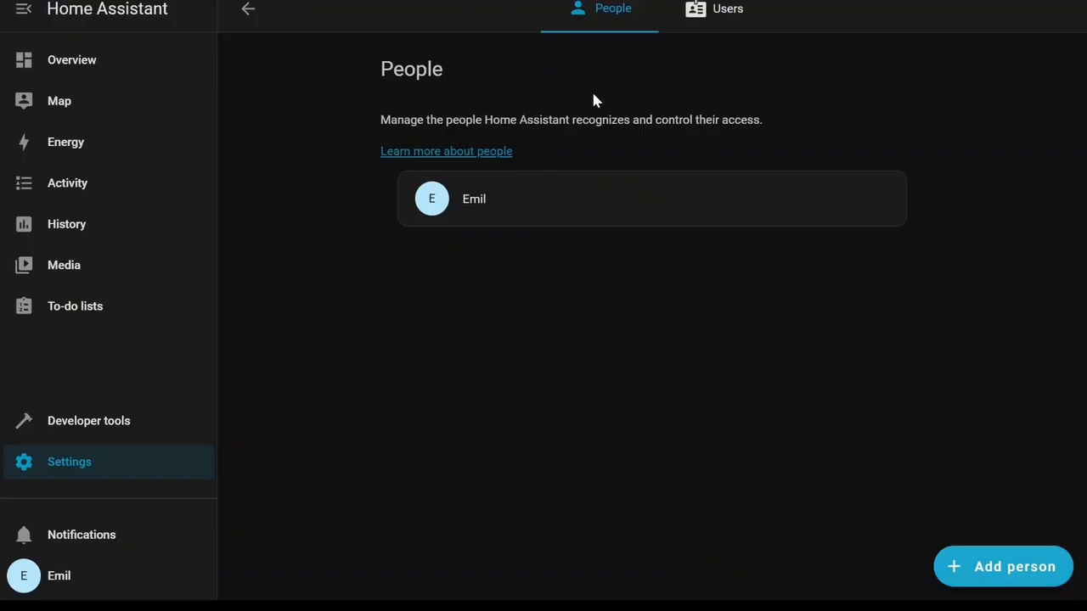
# Switch between the Users and People tabs to compare the lists.
pyautogui.click(719, 12)
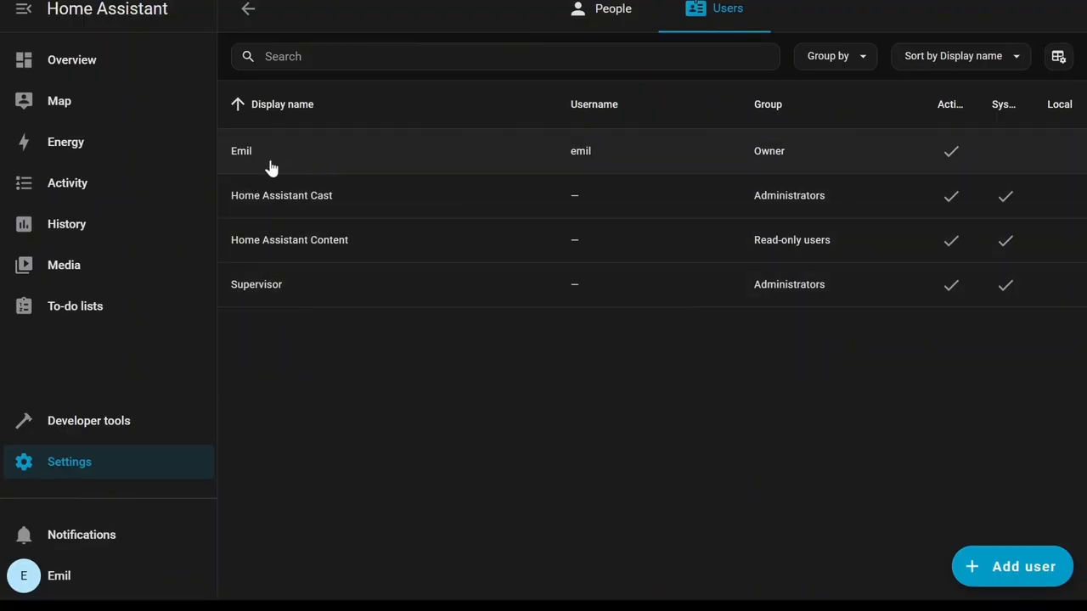
pyautogui.click(615, 14)
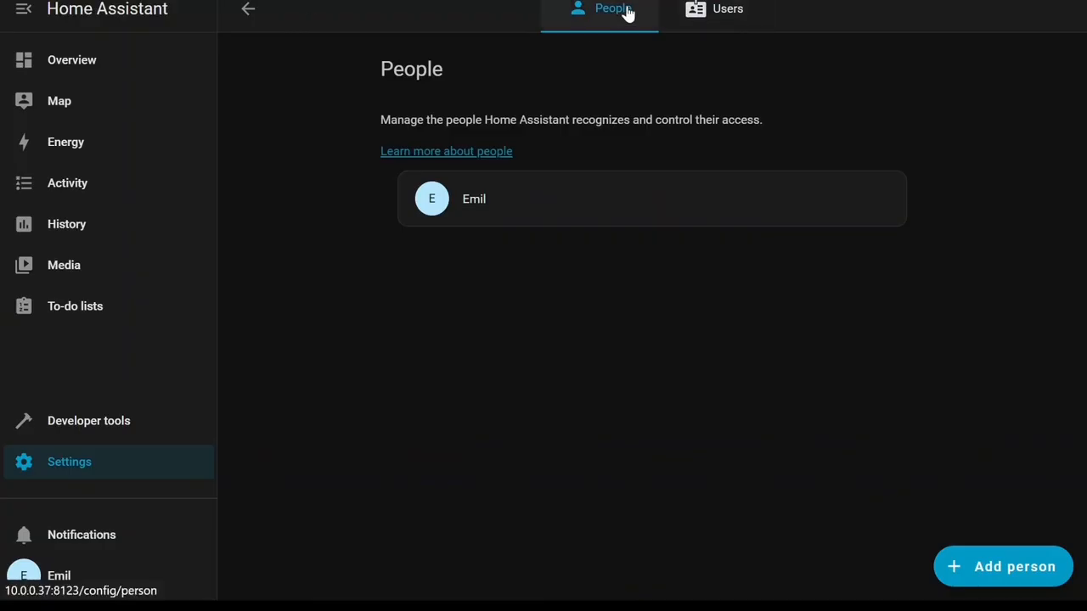
pyautogui.click(713, 12)
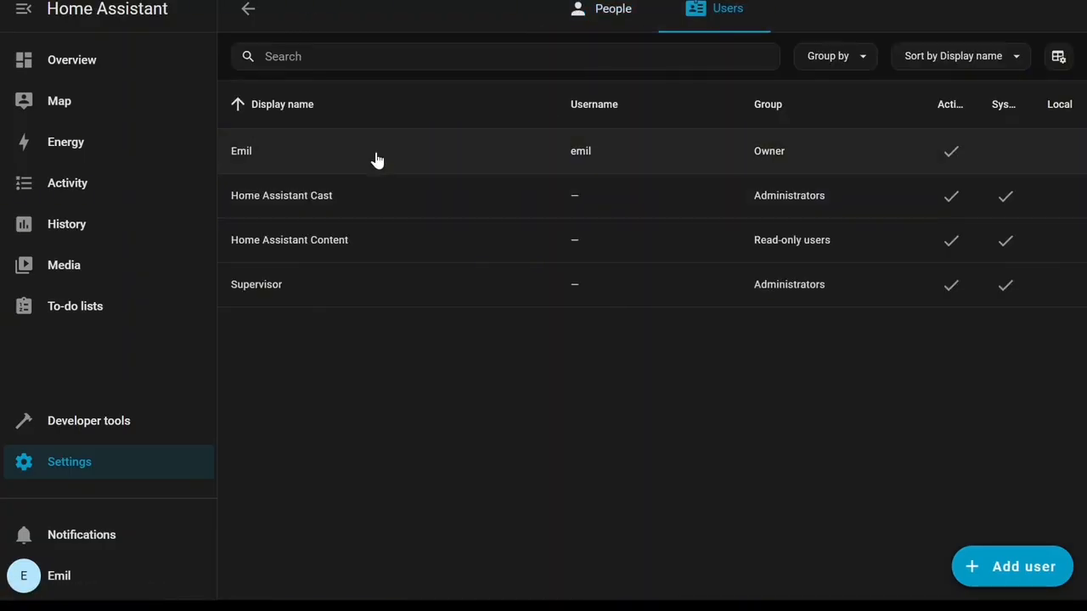
# Edit the owner user's display name to Admin, open and cancel the username change, and save the user.
pyautogui.click(377, 160)
pyautogui.moveTo(394, 185); pyautogui.dragTo(335, 194)
pyautogui.press('BackSpace')
pyautogui.write('Ad')
pyautogui.write('min')
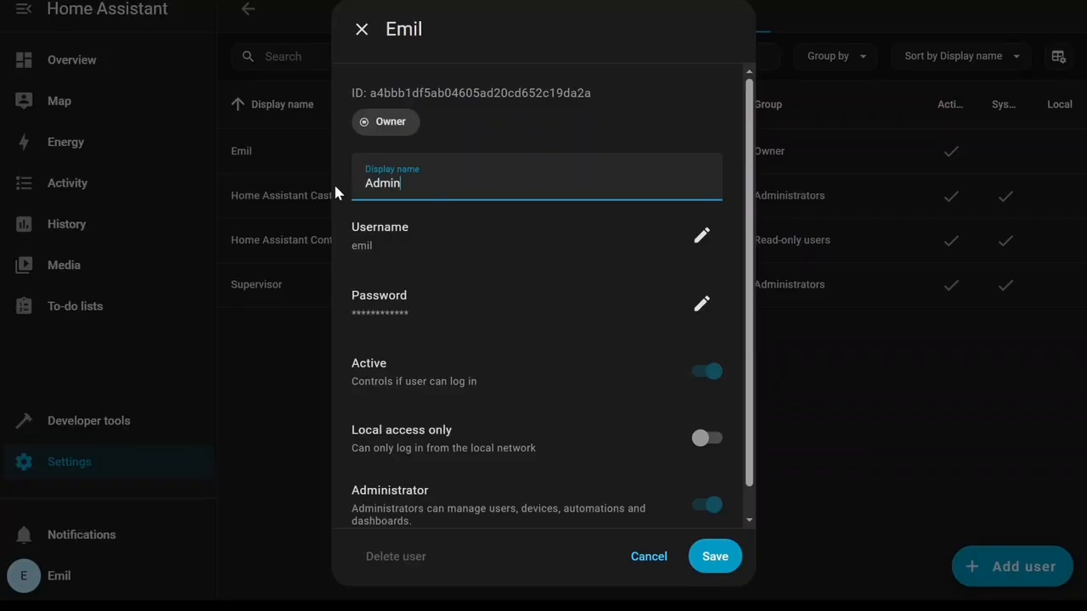
pyautogui.click(701, 235)
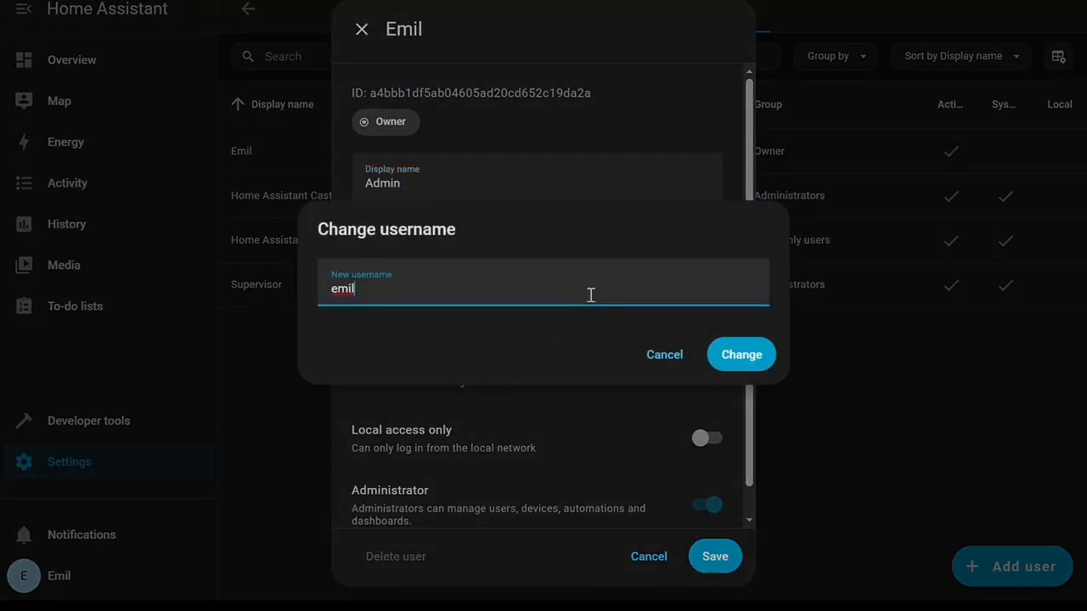
pyautogui.click(668, 360)
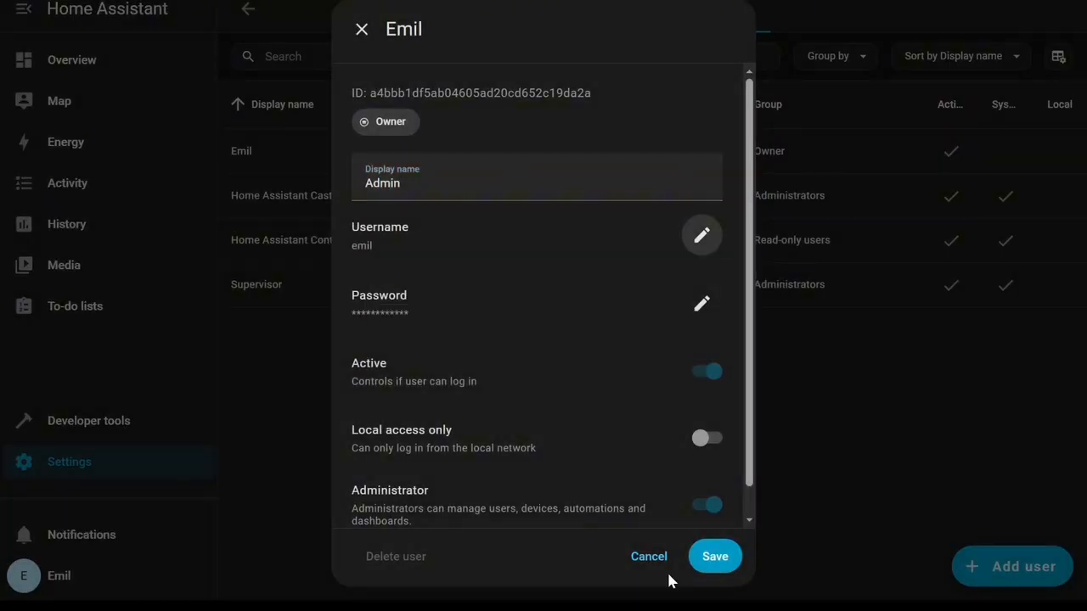
pyautogui.scroll(-1, 655, 442)
pyautogui.click(718, 560)
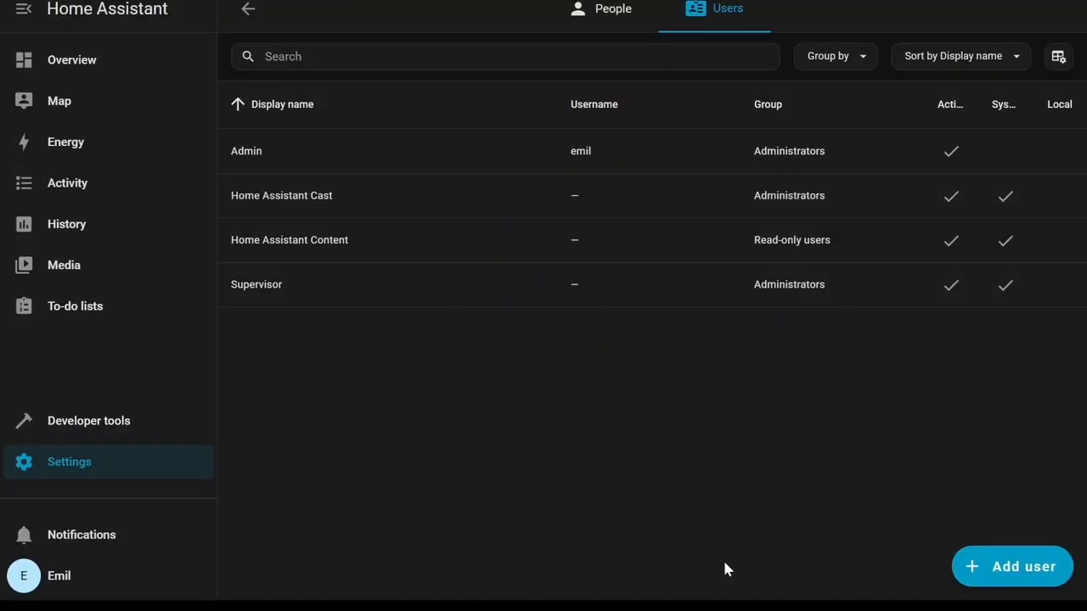
# Return to Settings and open the System page.
pyautogui.click(599, 15)
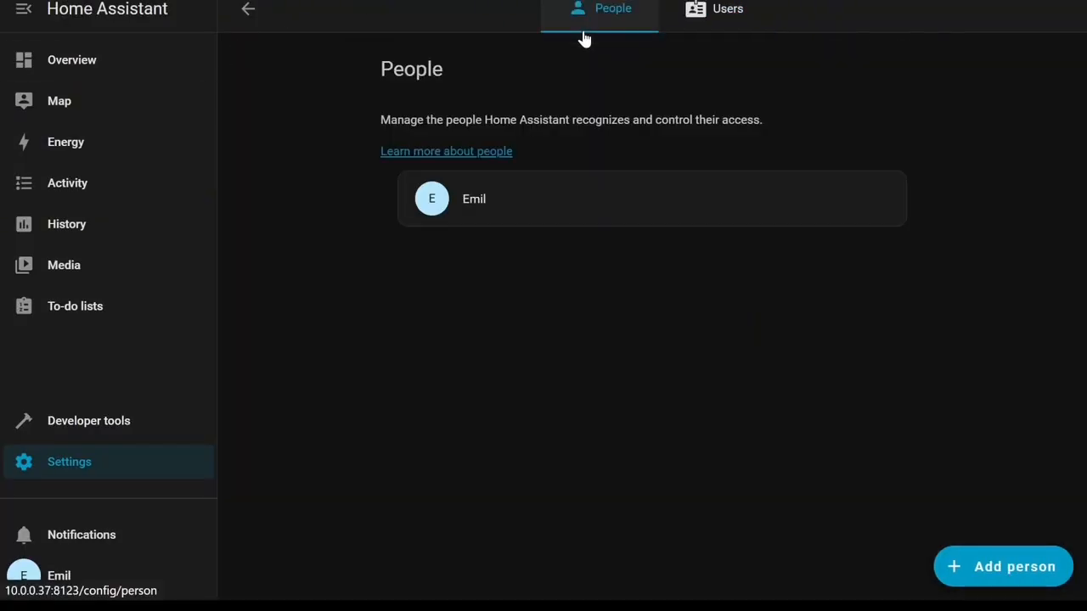
pyautogui.click(88, 421)
pyautogui.click(116, 464)
pyautogui.scroll(-1, 606, 364)
pyautogui.scroll(-3, 606, 364)
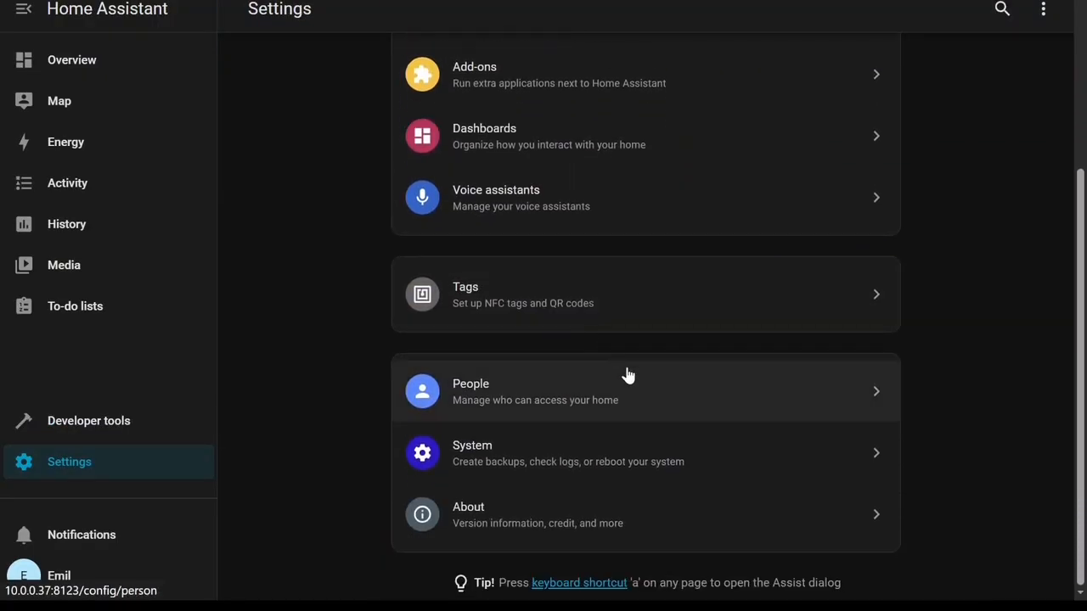
pyautogui.click(602, 458)
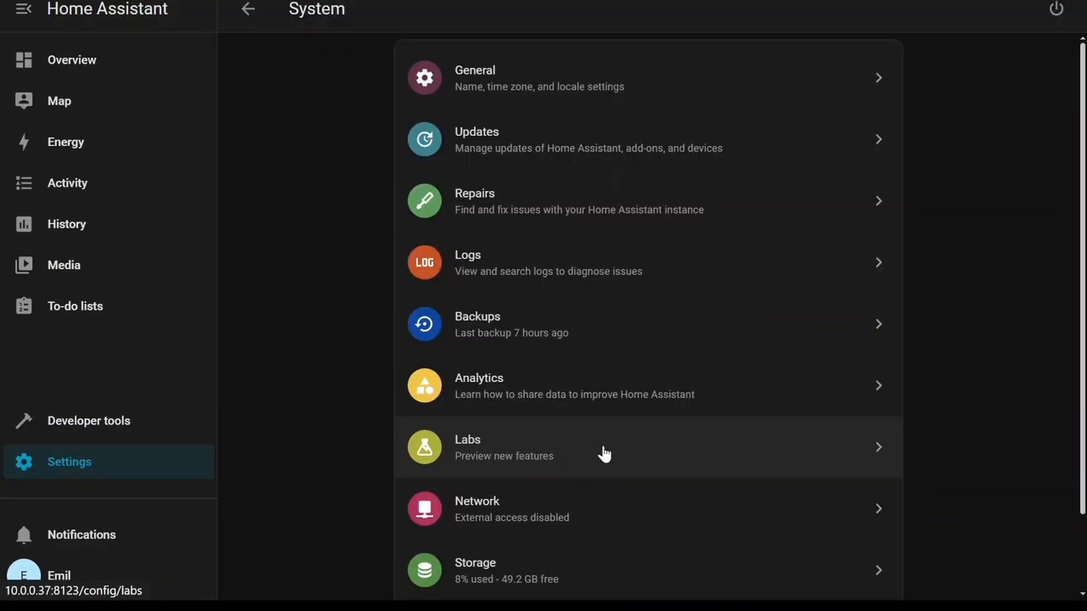
# Open General settings, scroll through the locale and AI suggestions options, and return to System.
pyautogui.click(544, 71)
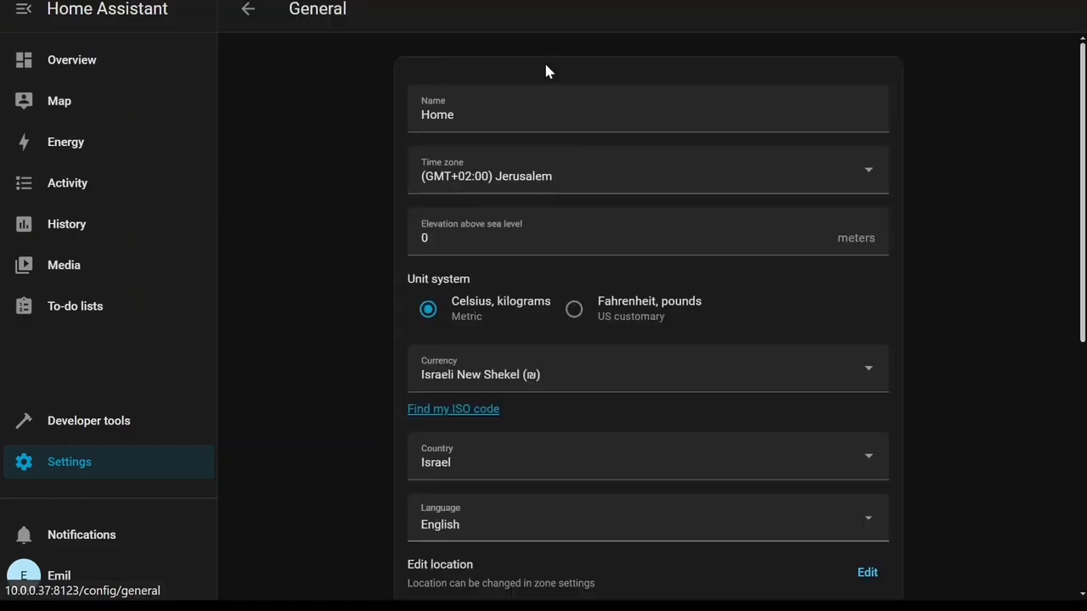
pyautogui.scroll(-2, 591, 228)
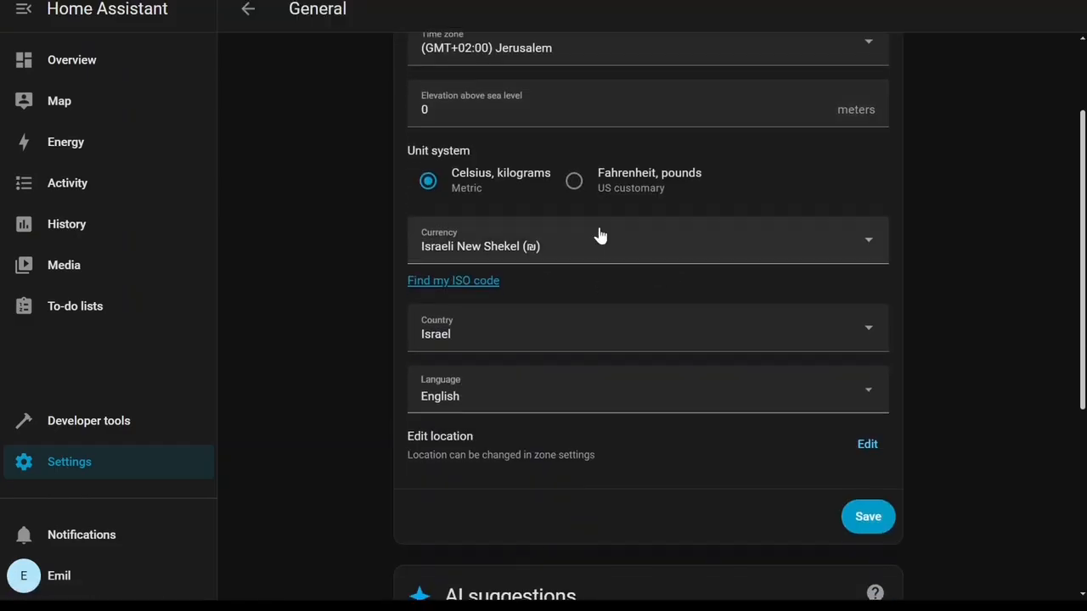
pyautogui.scroll(-5, 408, 437)
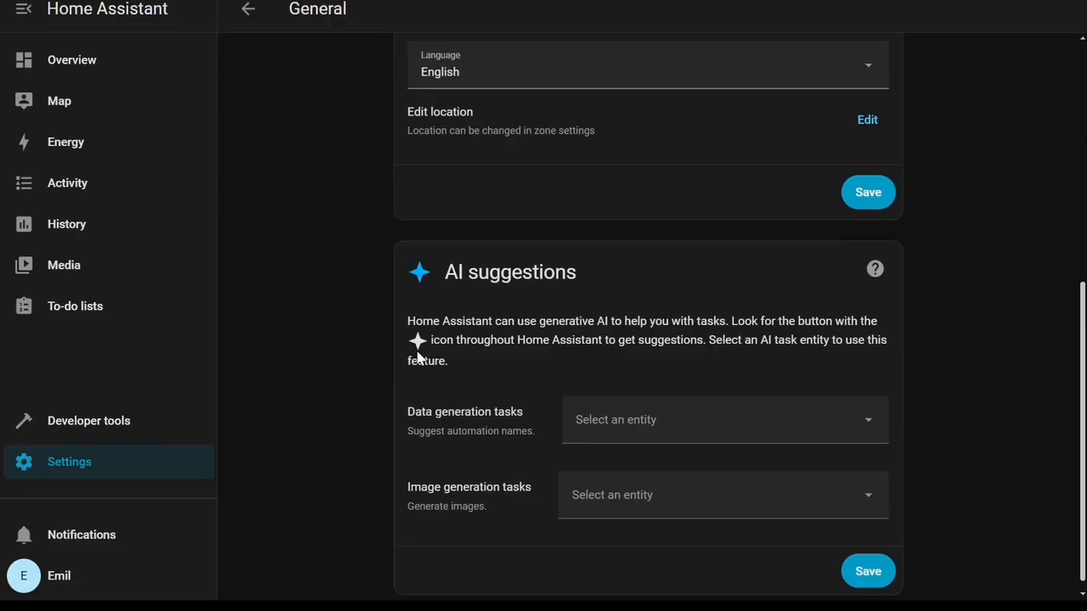
pyautogui.scroll(4, 418, 359)
pyautogui.click(245, 11)
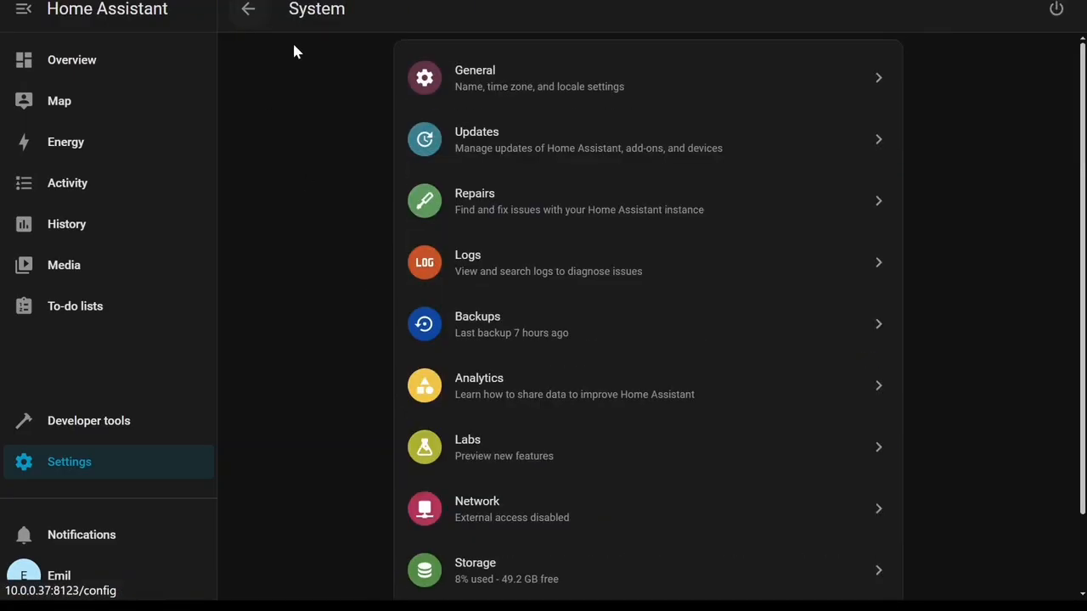
# Check the Updates page, then open Logs, clear the logged issues, and return to System.
pyautogui.click(539, 140)
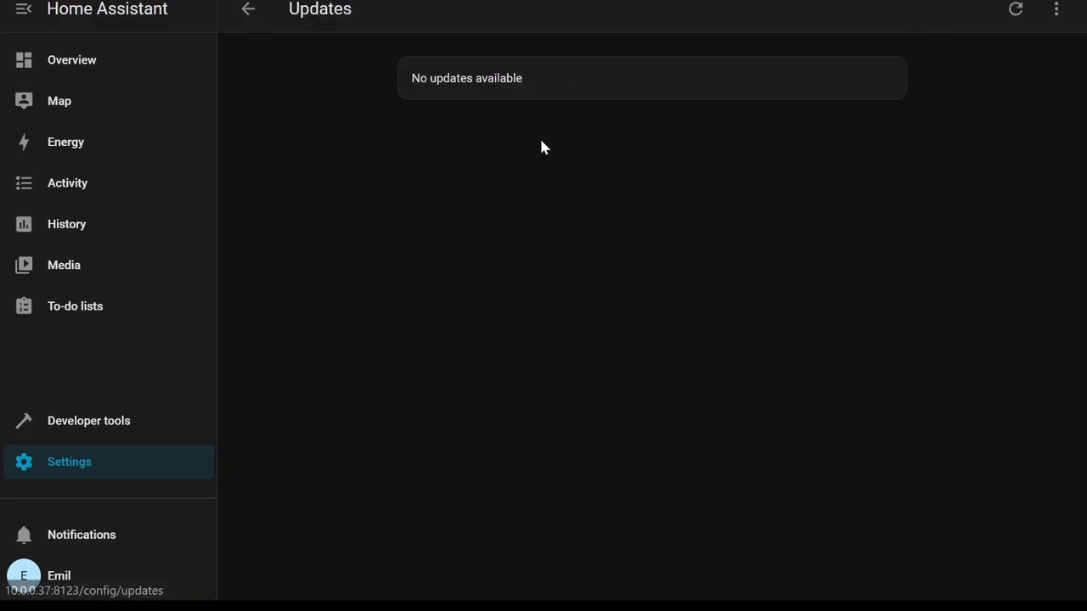
pyautogui.click(250, 12)
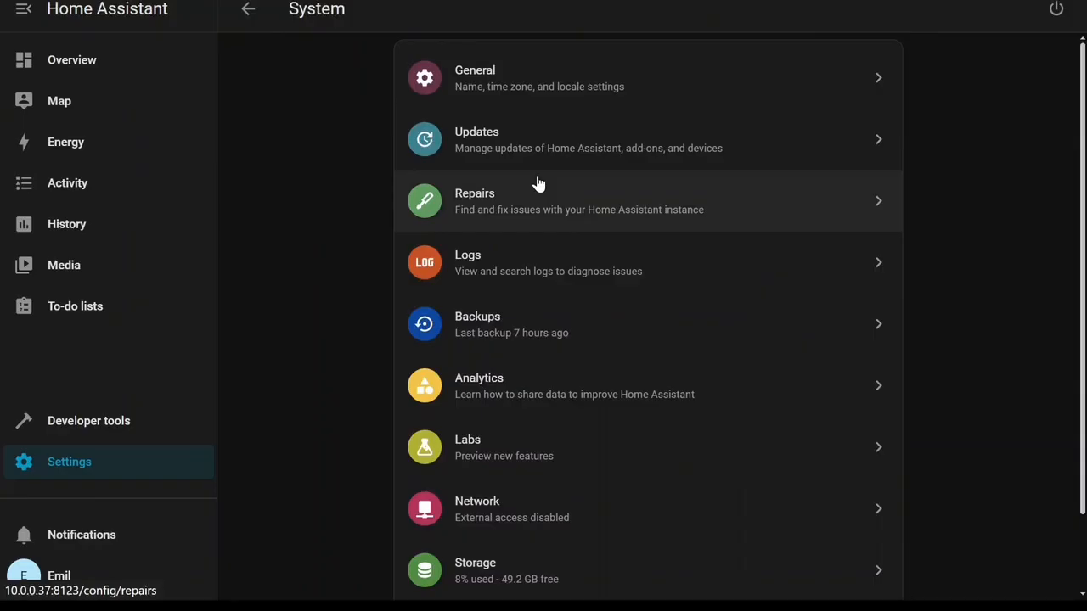
pyautogui.click(536, 274)
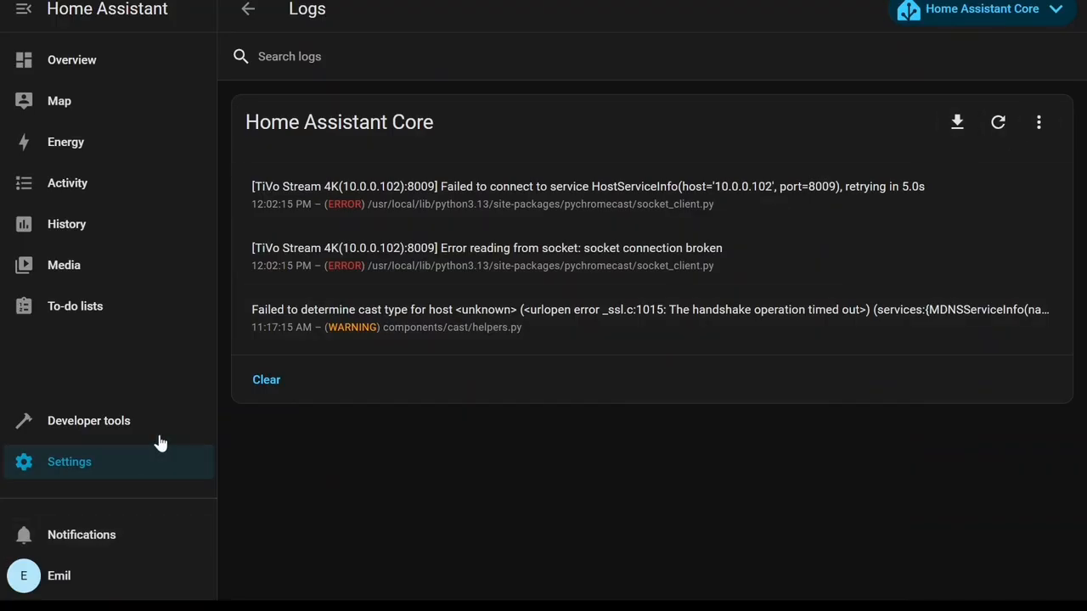
pyautogui.click(263, 378)
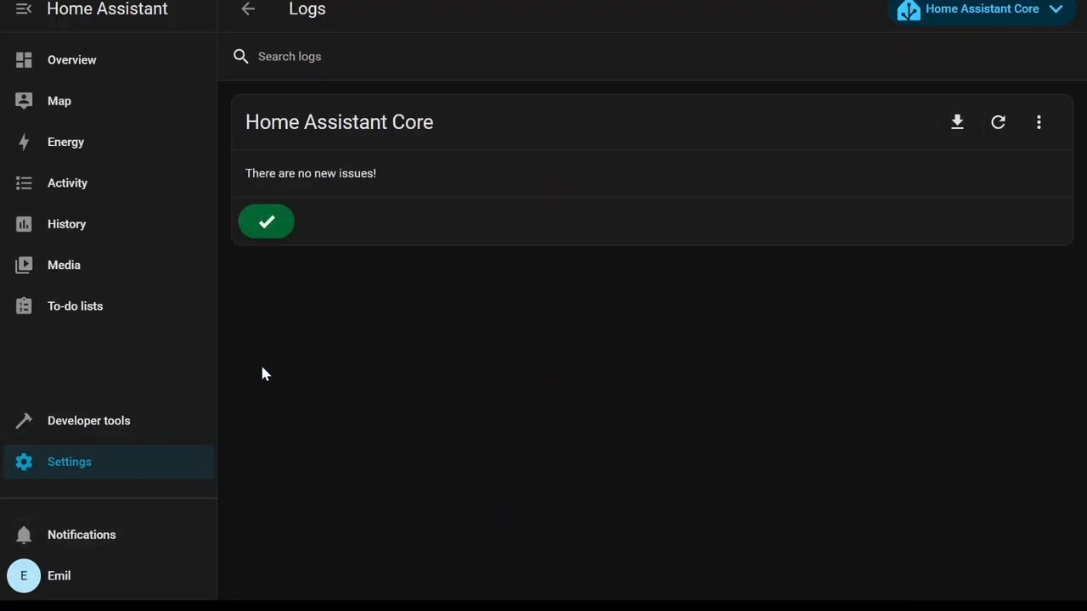
pyautogui.click(248, 9)
# Open Backups, view the list of automatic backups, and return to System.
pyautogui.scroll(-1, 577, 277)
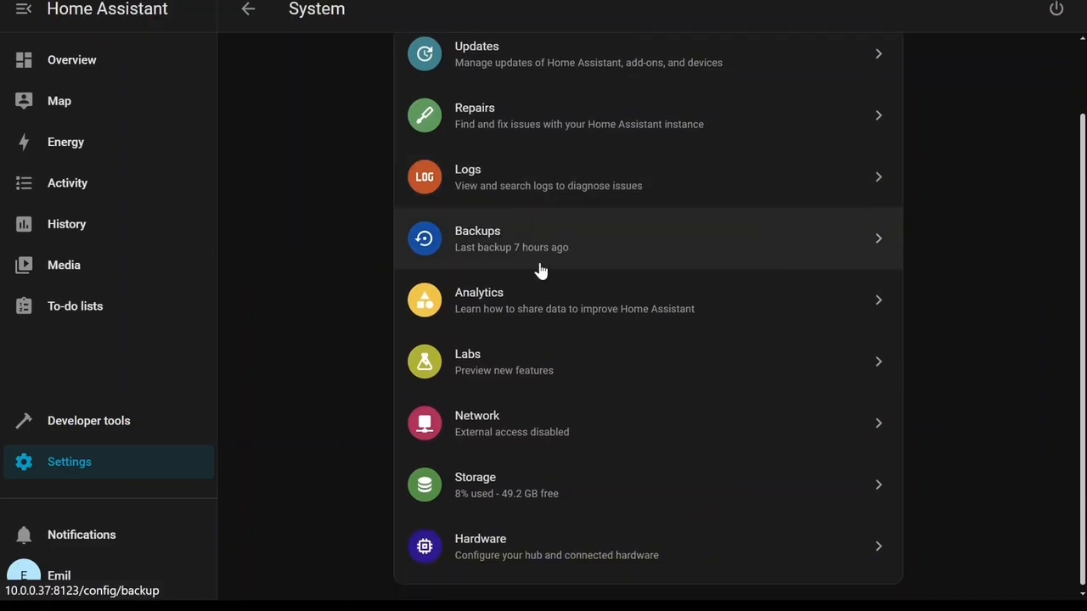
pyautogui.click(519, 248)
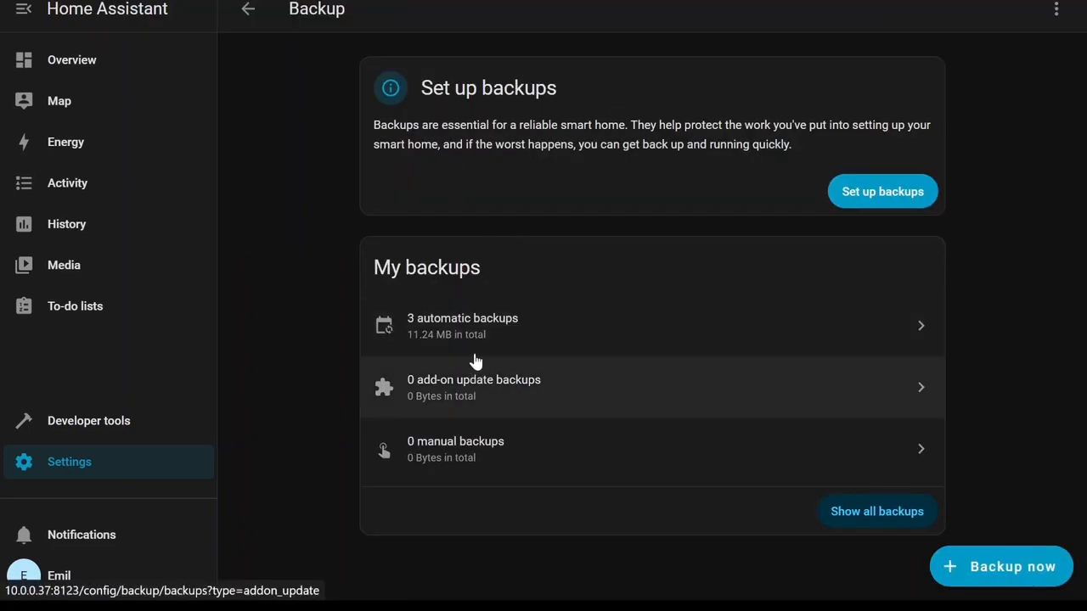
pyautogui.click(500, 335)
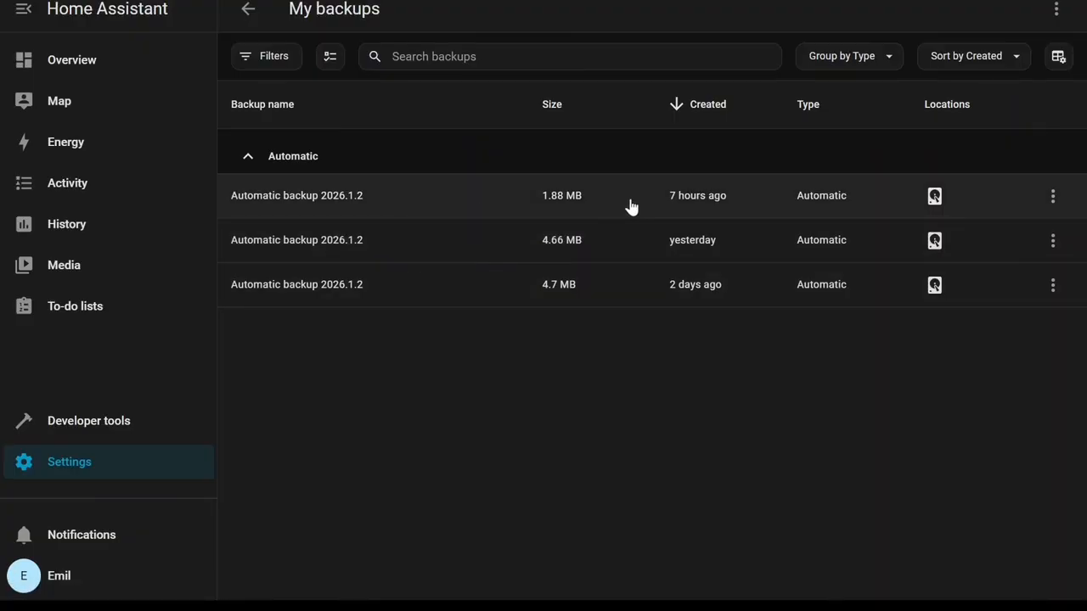
pyautogui.click(250, 10)
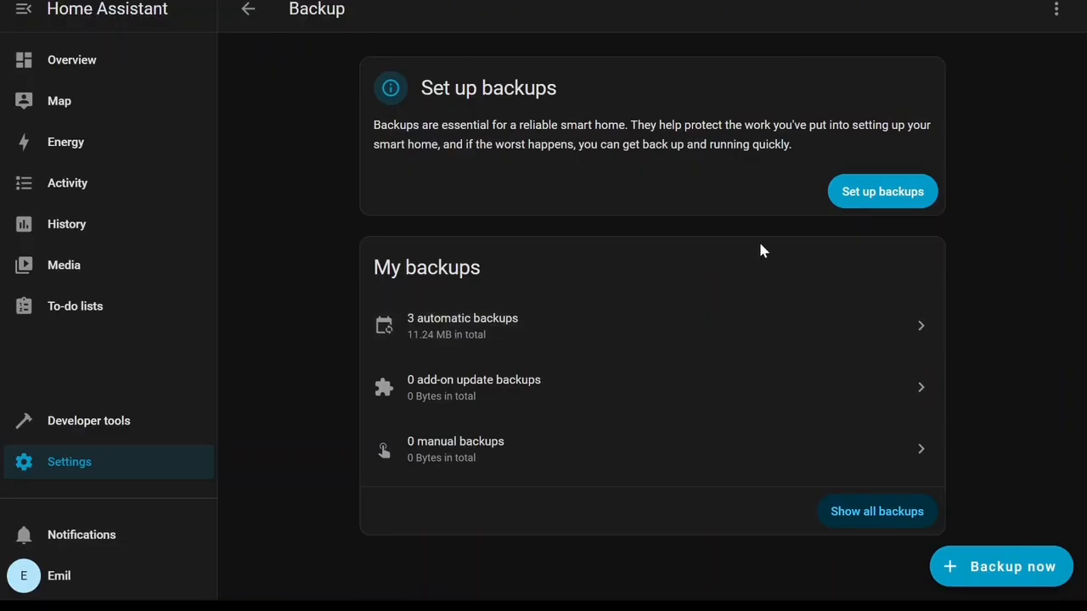
pyautogui.click(249, 10)
# Open Labs, read through the preview features, and return to System.
pyautogui.scroll(-2, 478, 243)
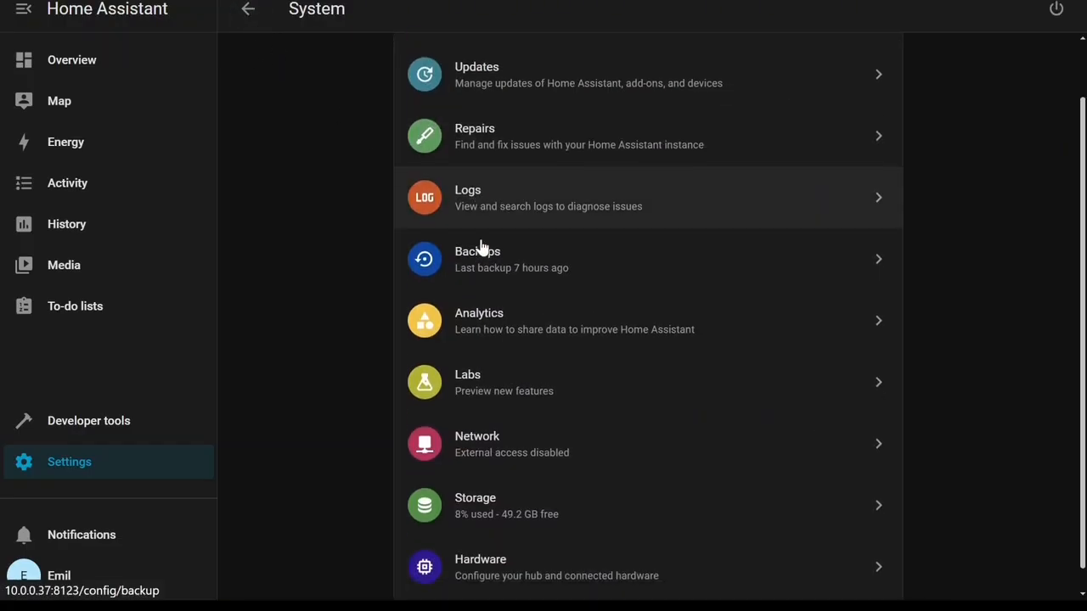
pyautogui.click(546, 327)
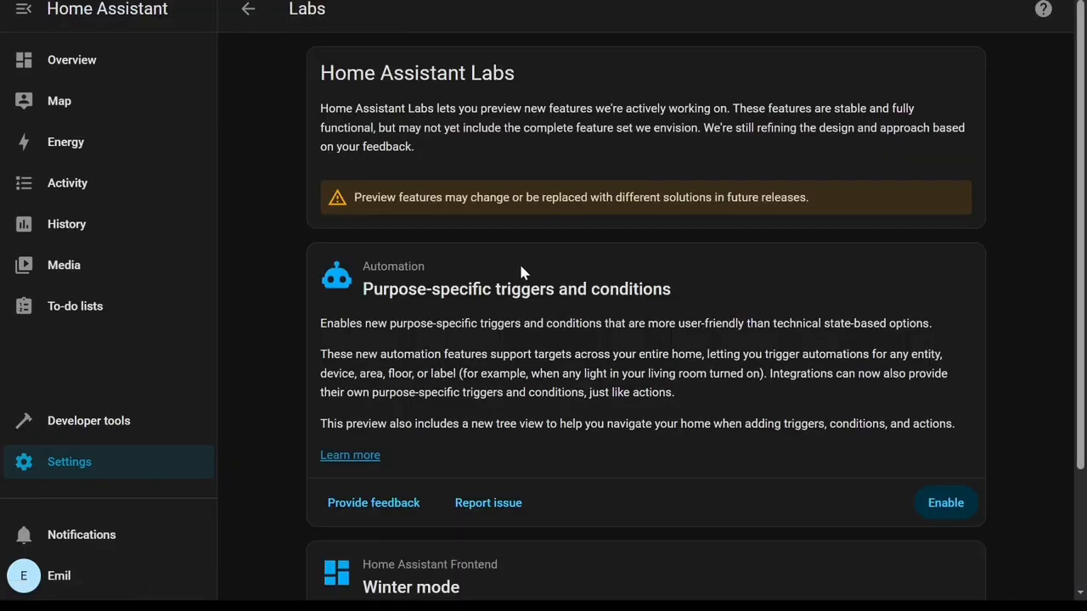
pyautogui.scroll(-2, 533, 283)
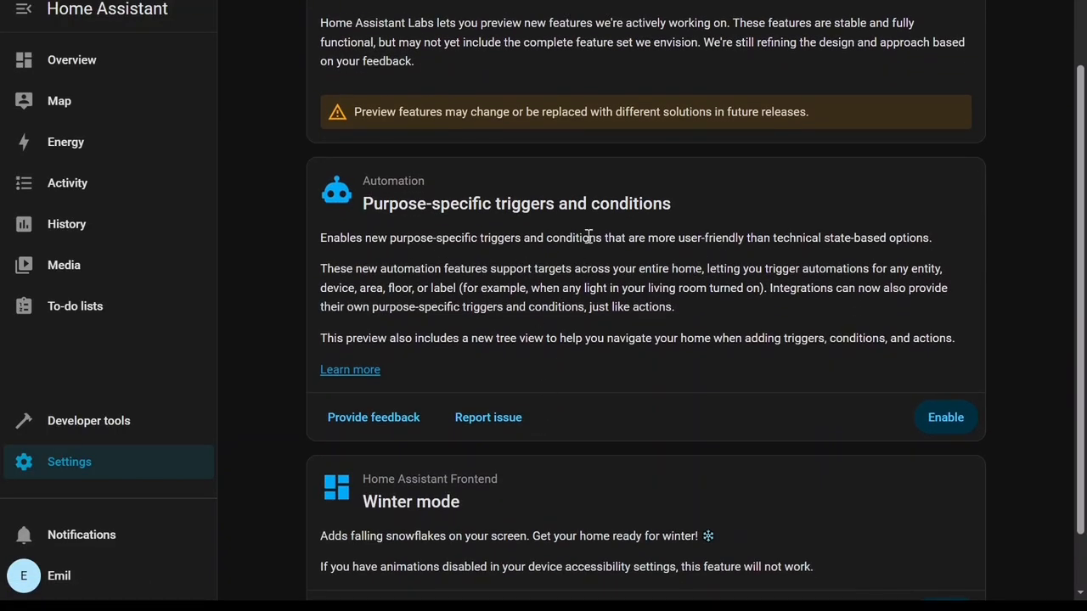
pyautogui.scroll(-1, 588, 238)
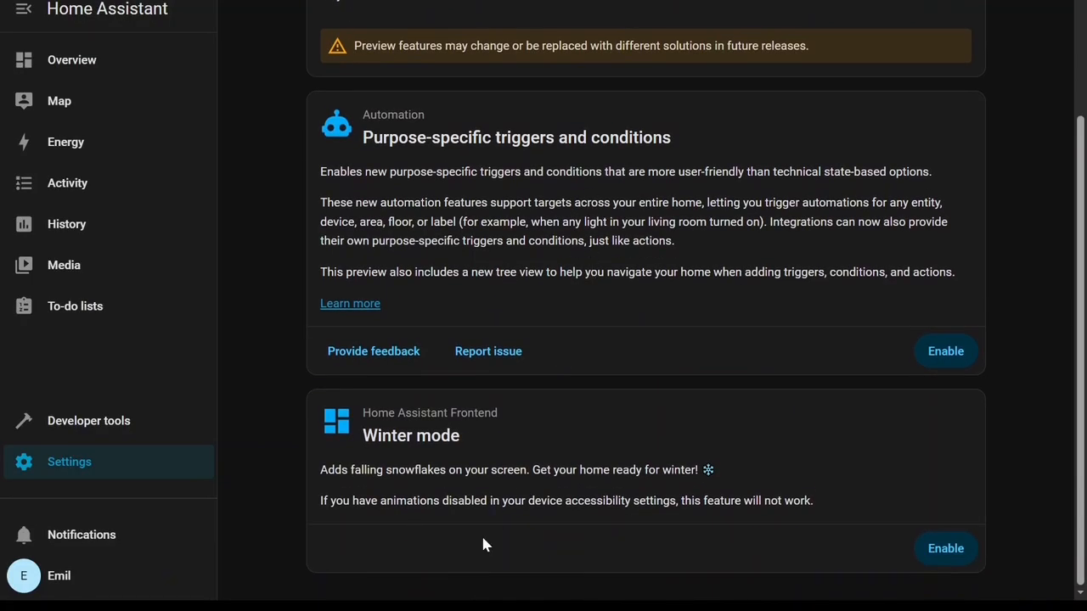
pyautogui.scroll(2, 510, 484)
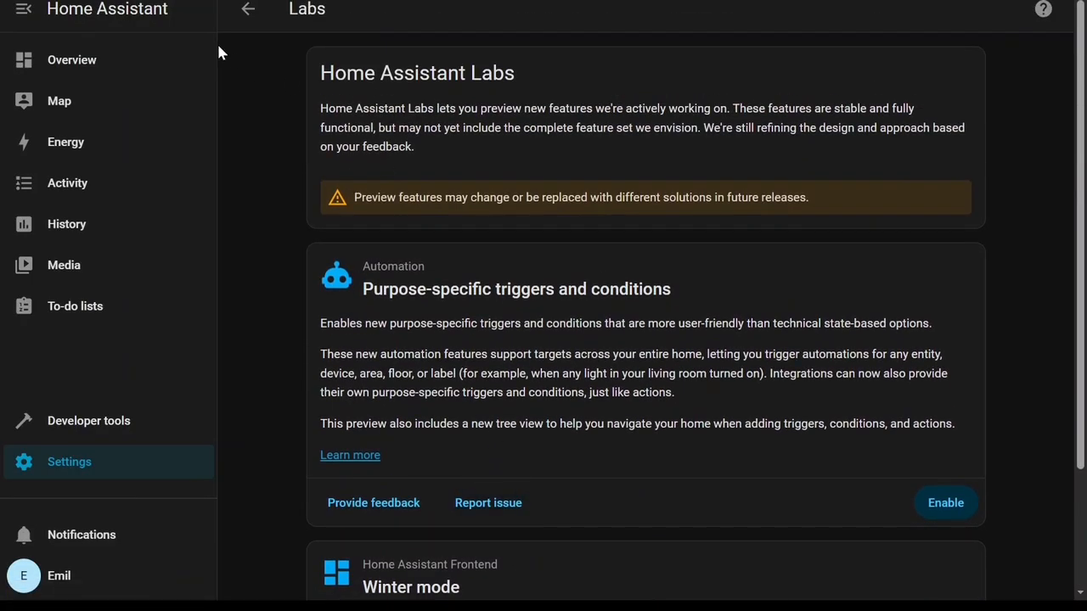
pyautogui.click(247, 8)
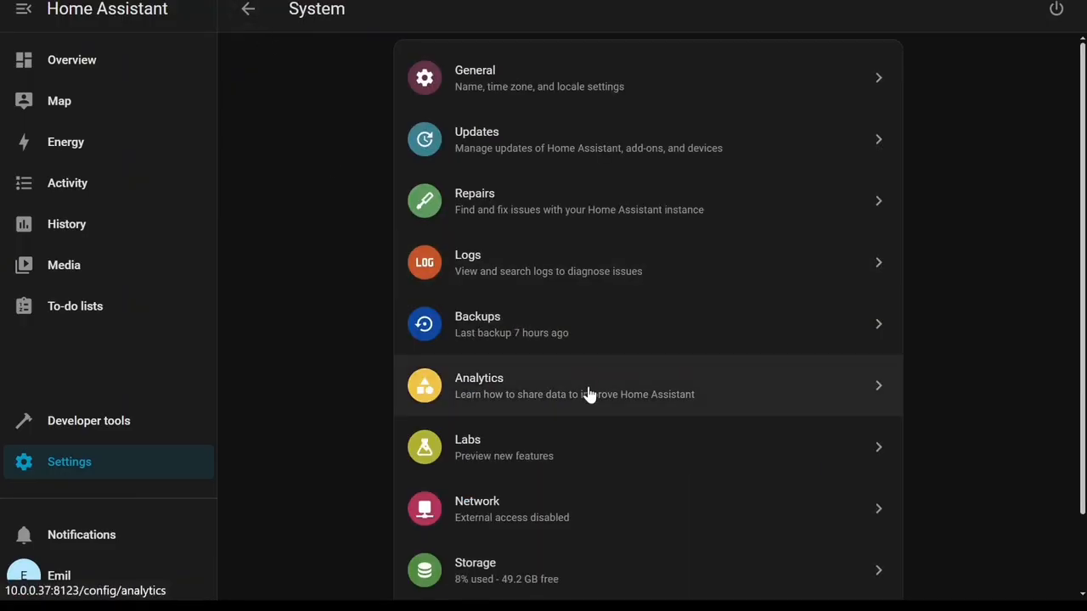
# Open the Analytics page to review the data-sharing toggles and return to System.
pyautogui.scroll(-2, 589, 393)
pyautogui.click(521, 295)
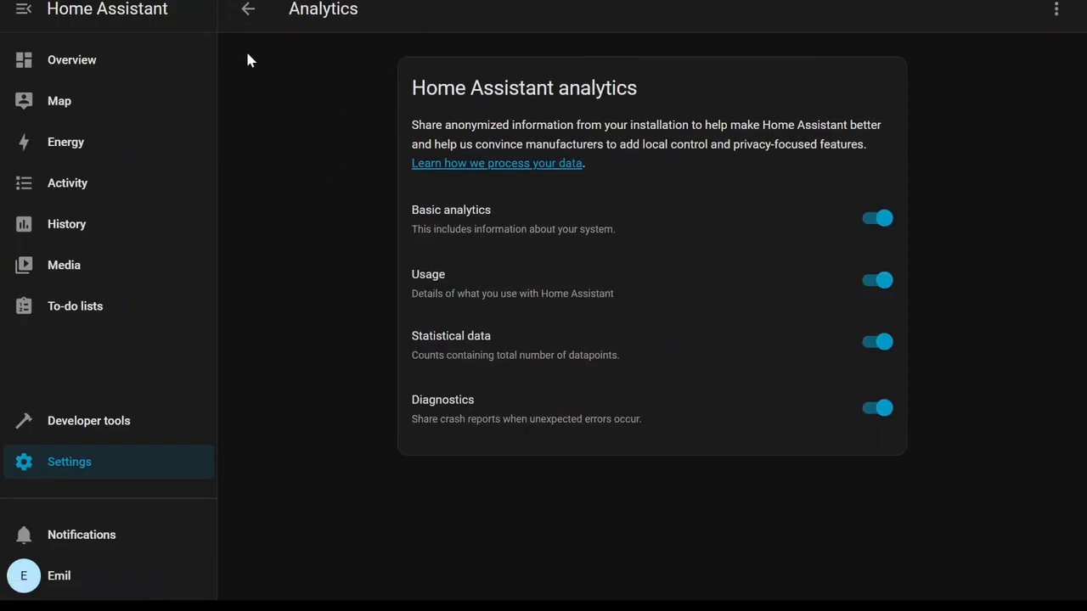
pyautogui.click(245, 14)
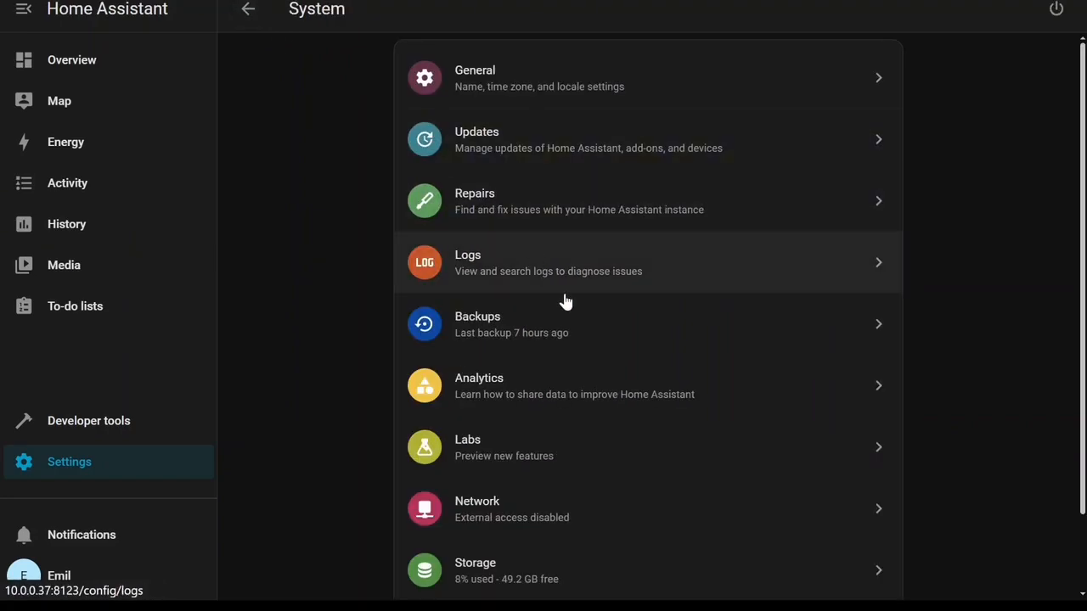
# Open Network settings and expand the IPv4 configuration of the enp1s0 interface.
pyautogui.scroll(-1, 584, 386)
pyautogui.scroll(-1, 534, 475)
pyautogui.scroll(-1, 527, 450)
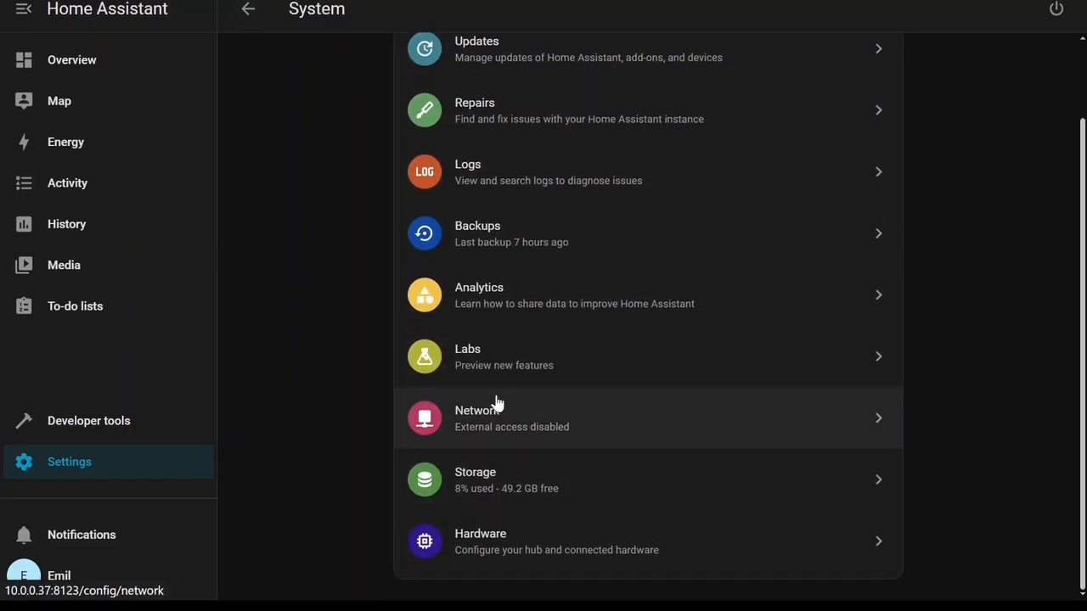
pyautogui.click(497, 406)
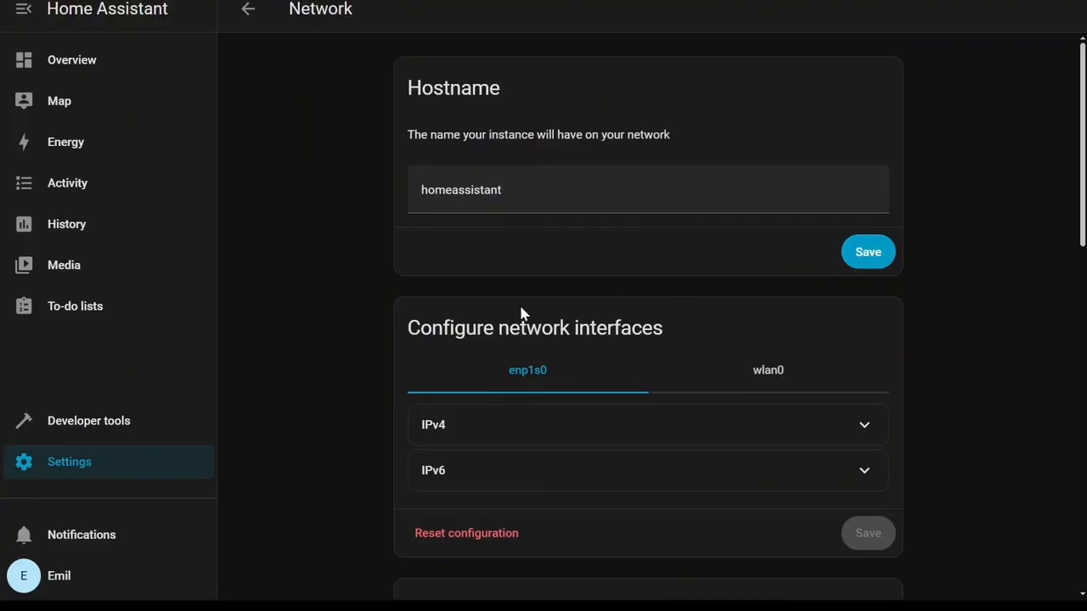
pyautogui.scroll(-4, 521, 352)
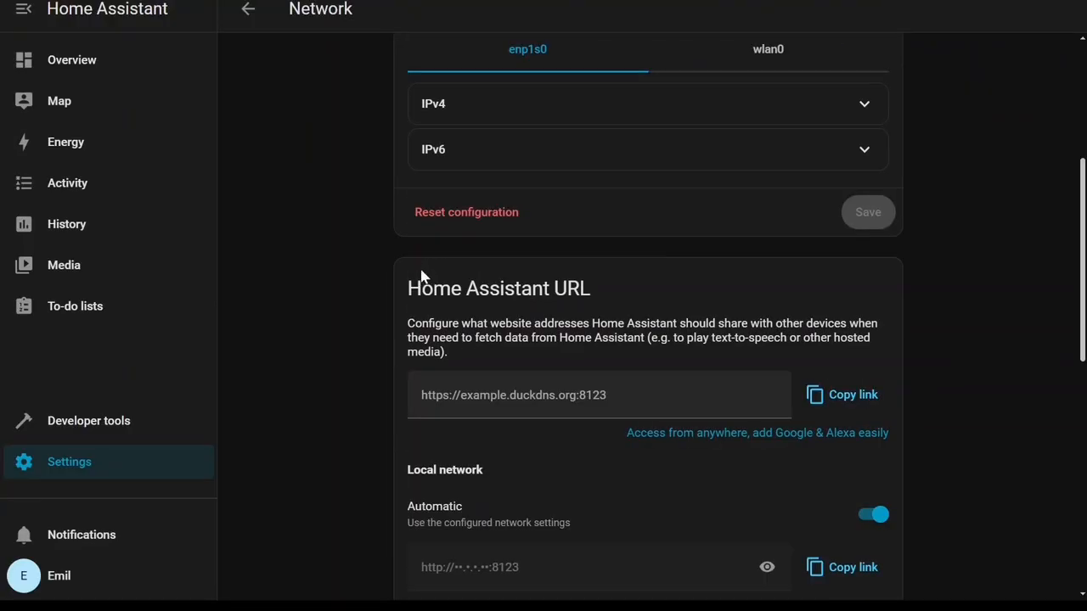
pyautogui.click(463, 118)
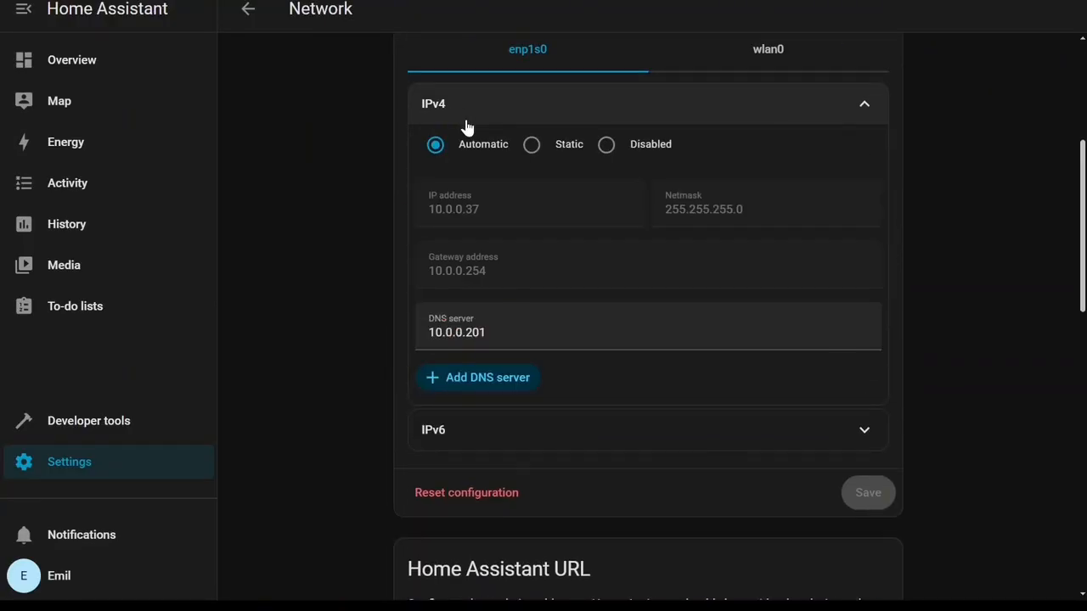
pyautogui.scroll(2, 531, 225)
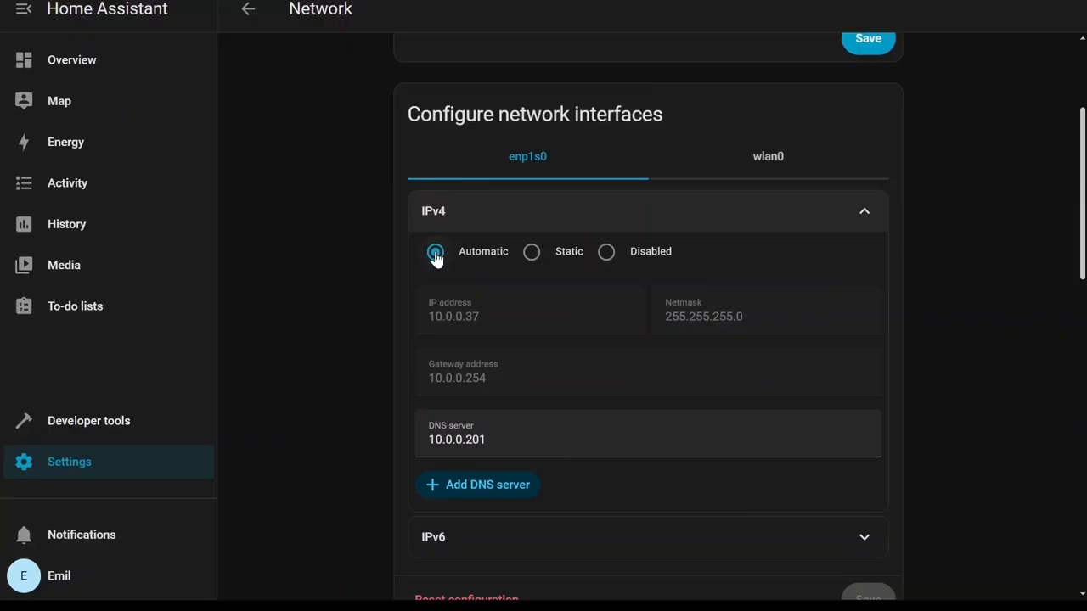
# Switch the enp1s0 IPv4 method to Static and inspect the IP address, gateway and DNS fields without saving.
pyautogui.click(532, 253)
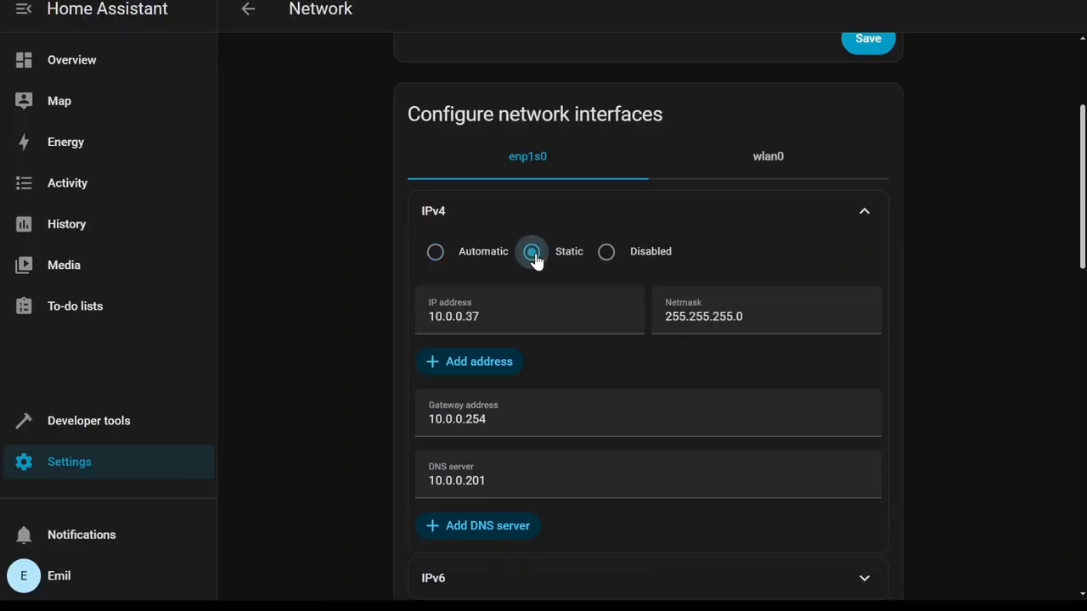
pyautogui.click(505, 319)
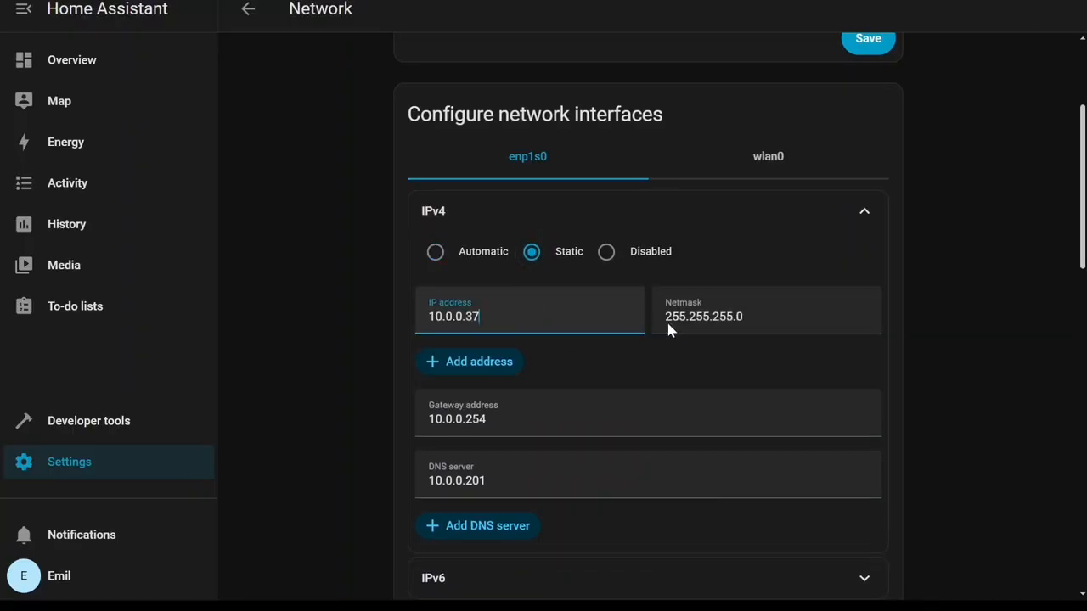
pyautogui.scroll(-1, 689, 362)
pyautogui.scroll(-2, 538, 255)
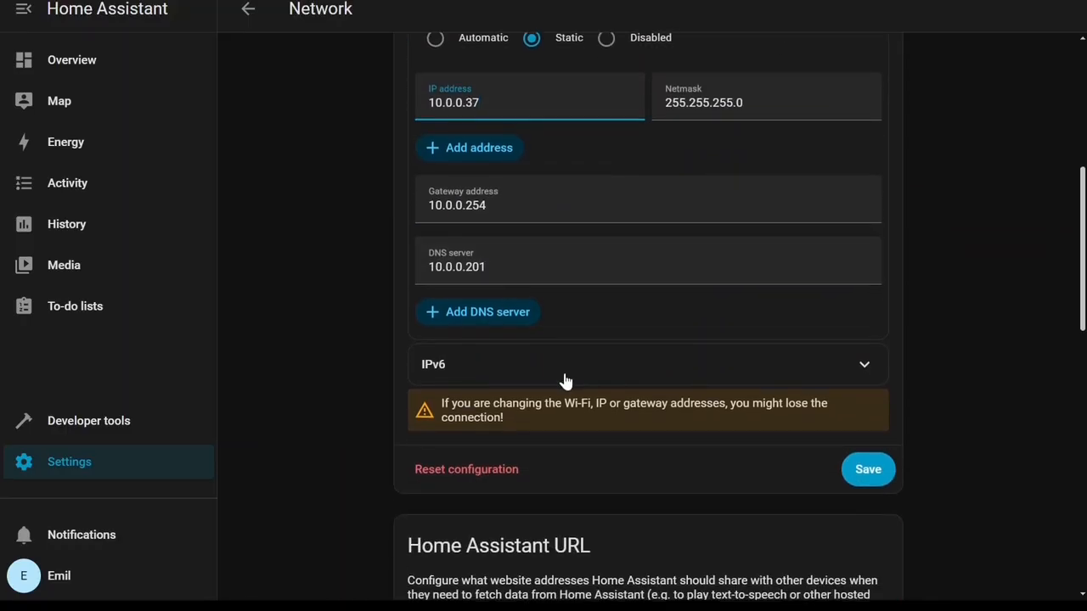
pyautogui.scroll(-2, 566, 379)
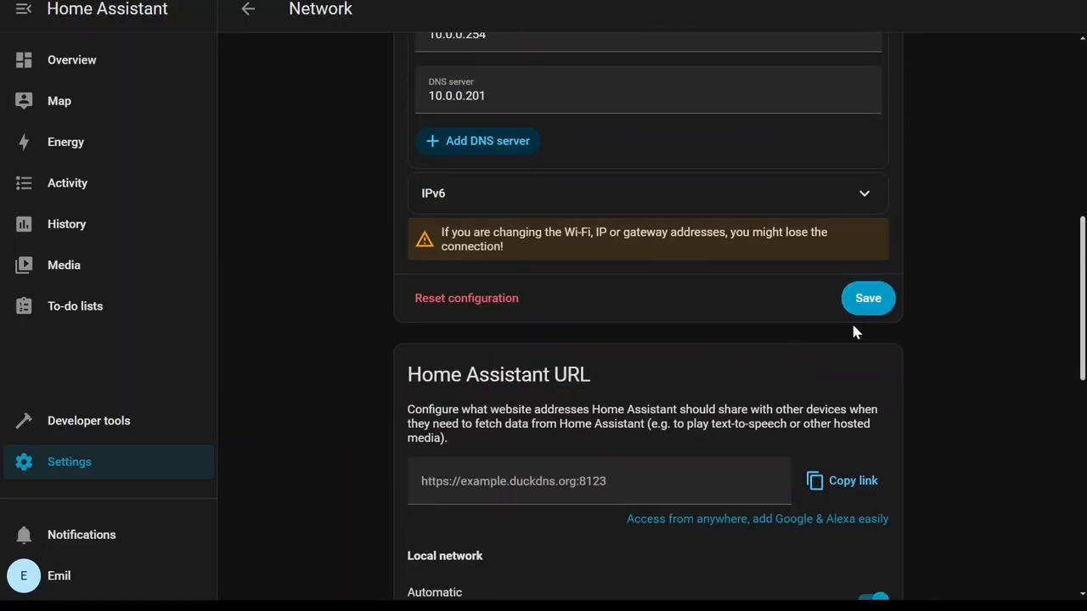
pyautogui.scroll(-1, 750, 371)
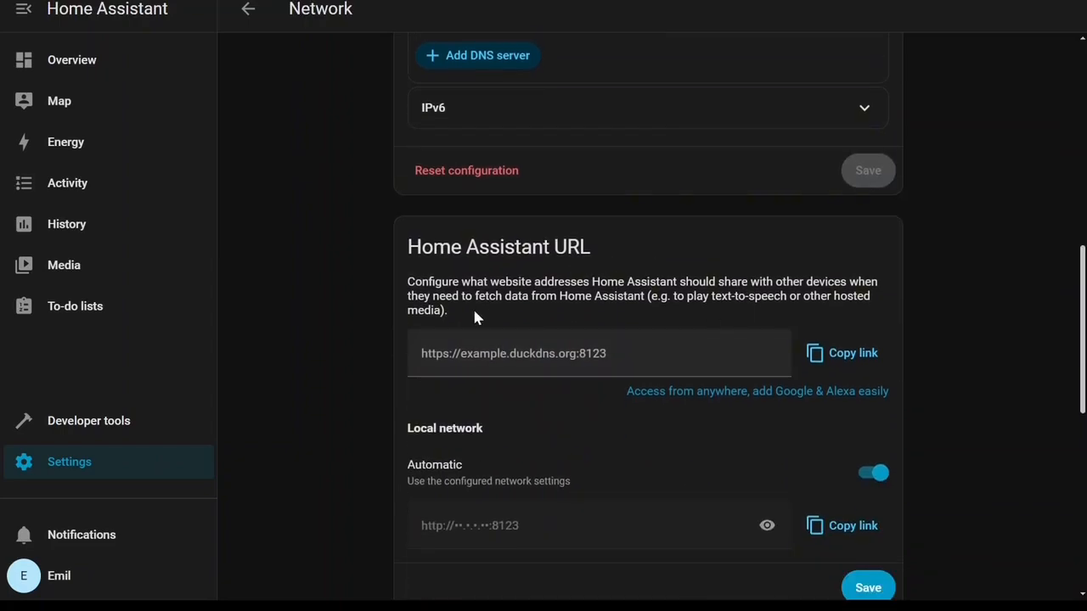
pyautogui.scroll(3, 495, 277)
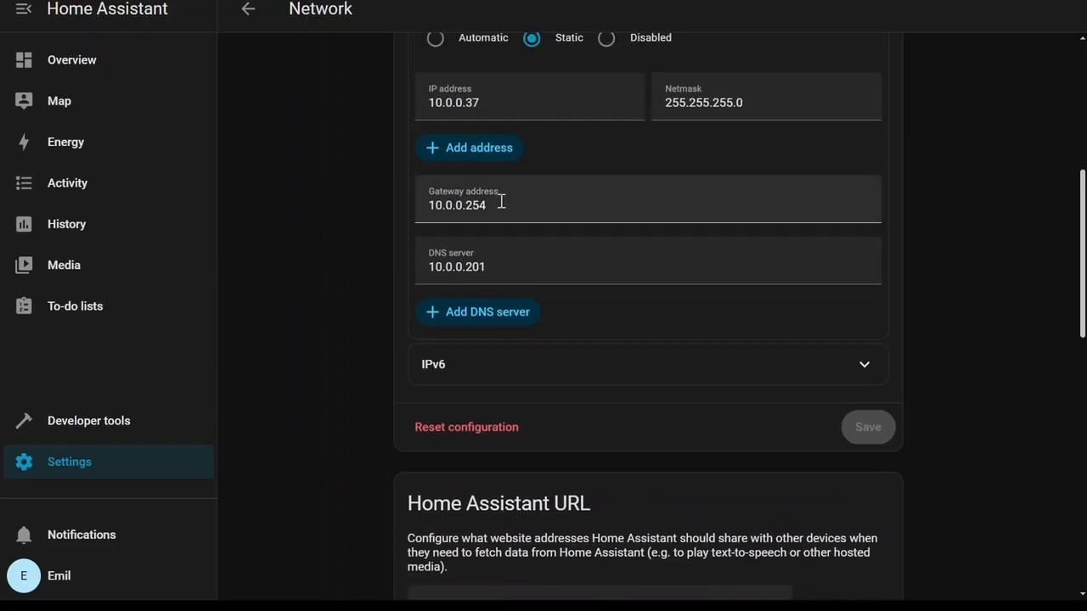
pyautogui.click(489, 102)
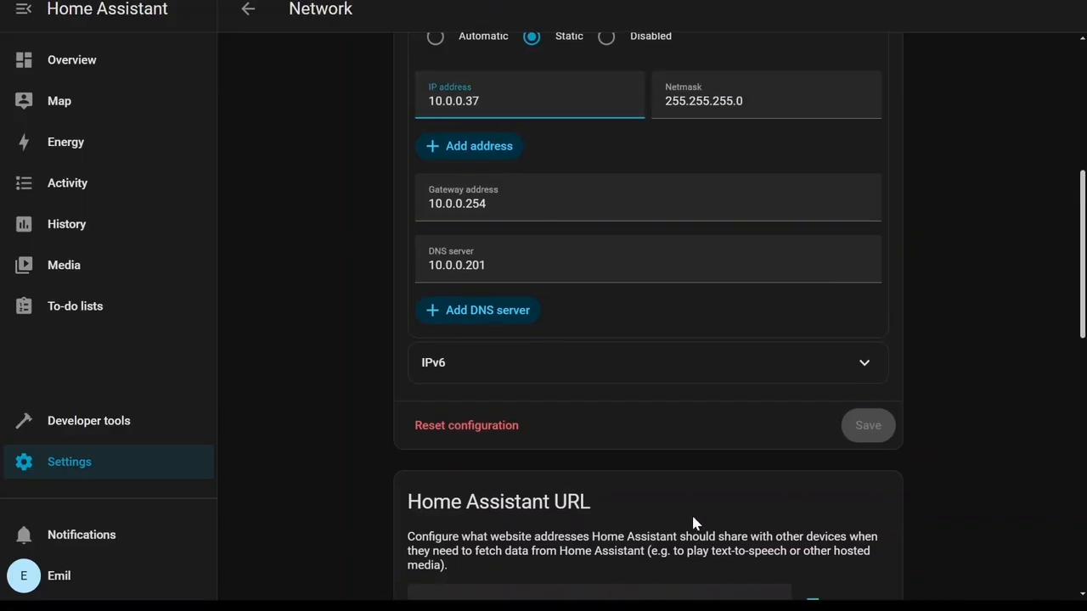
# Scroll to the Home Assistant URL section and toggle the visibility of the local network URL.
pyautogui.scroll(-3, 691, 508)
pyautogui.scroll(-2, 677, 533)
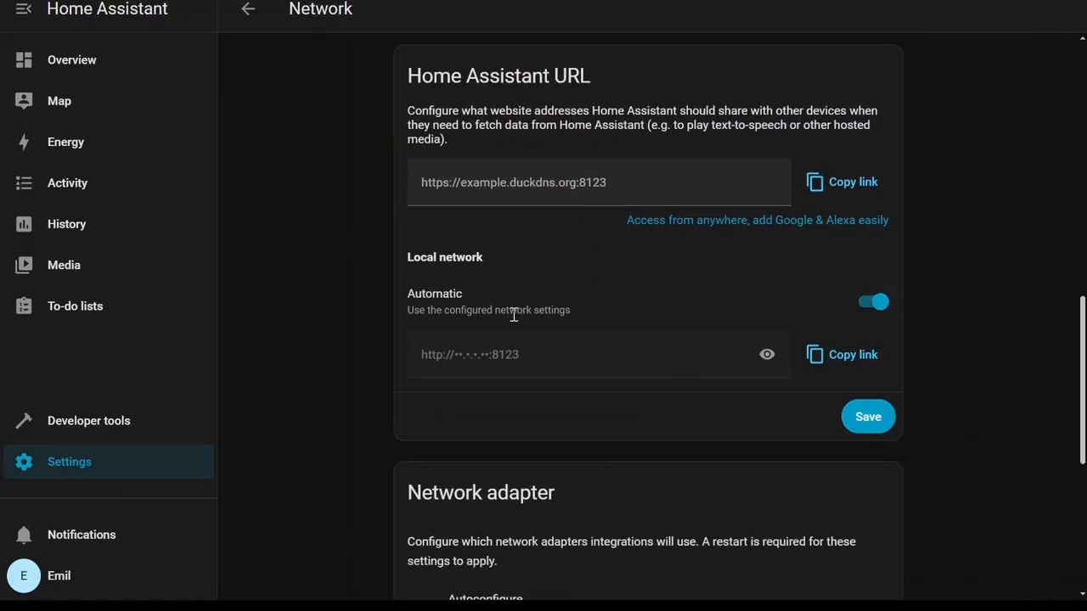
pyautogui.click(766, 355)
pyautogui.click(766, 357)
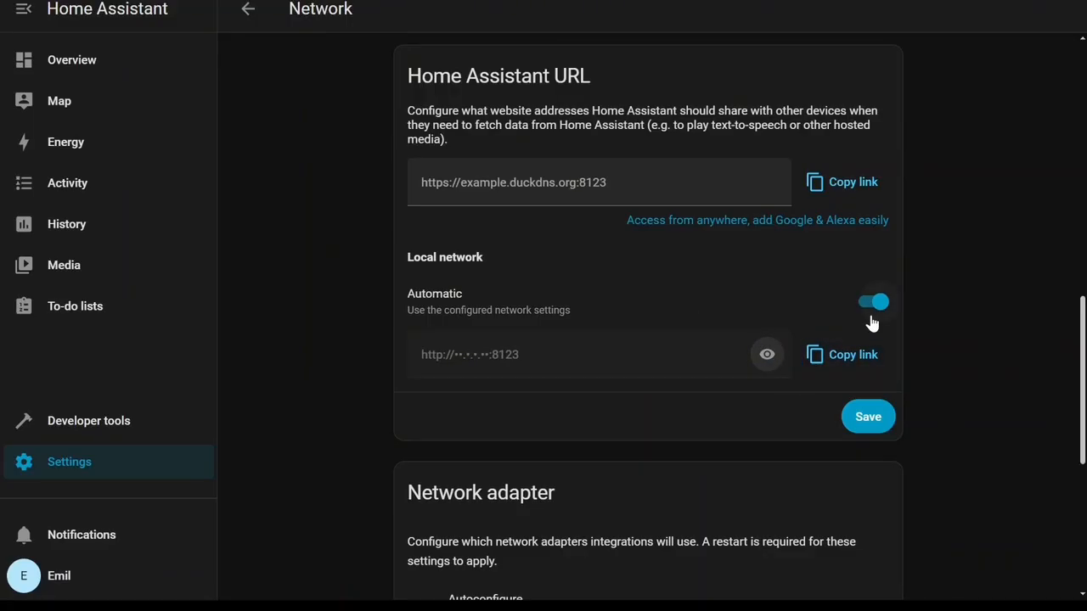
# Review the Network adapter and Network discovery sections, then return to System.
pyautogui.scroll(1, 823, 309)
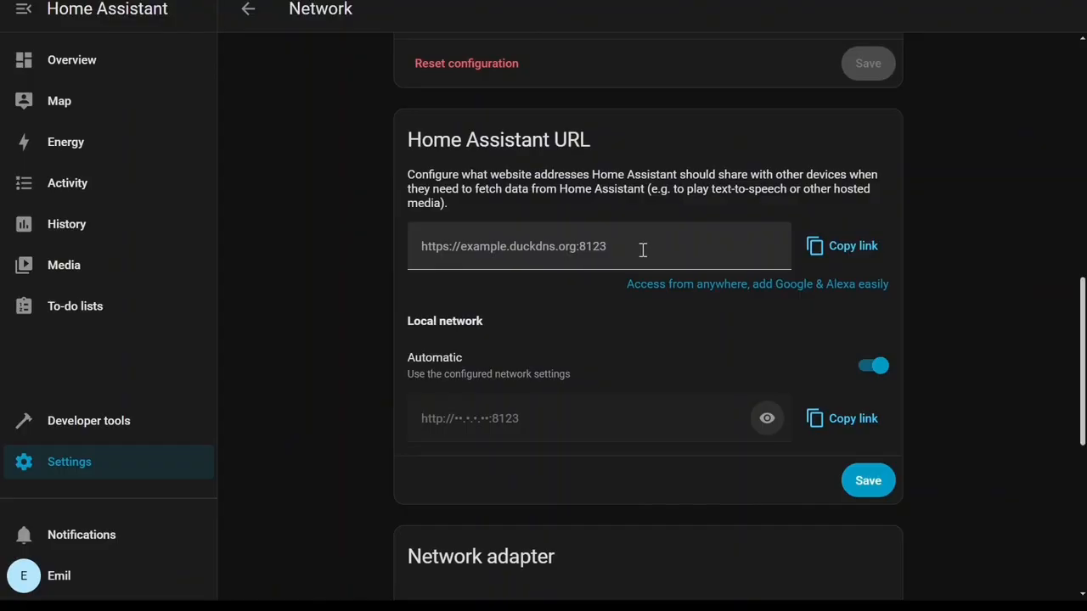
pyautogui.scroll(-5, 643, 250)
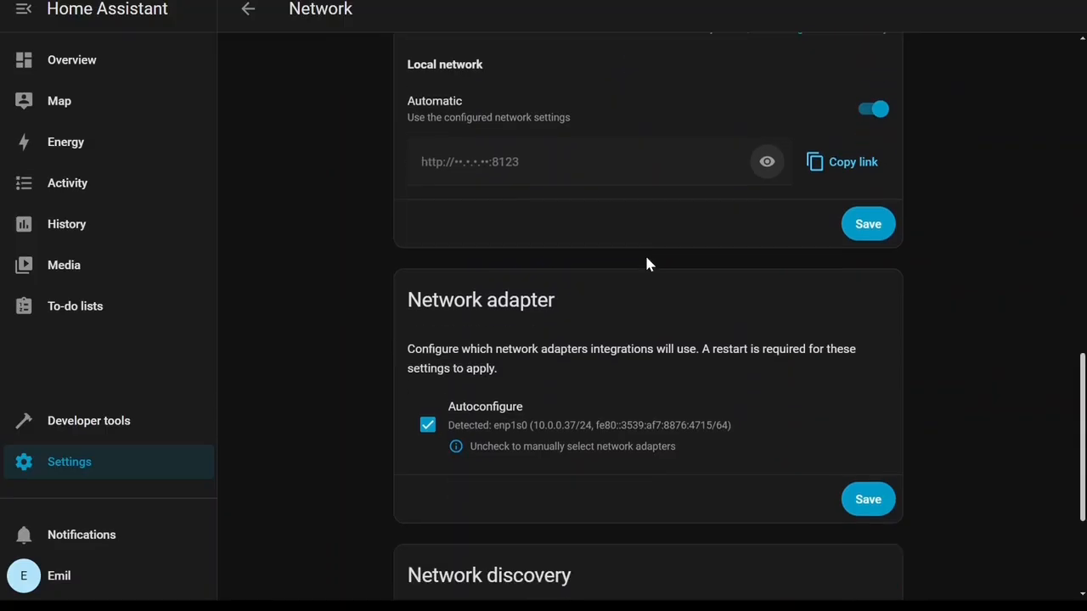
pyautogui.scroll(-2, 645, 255)
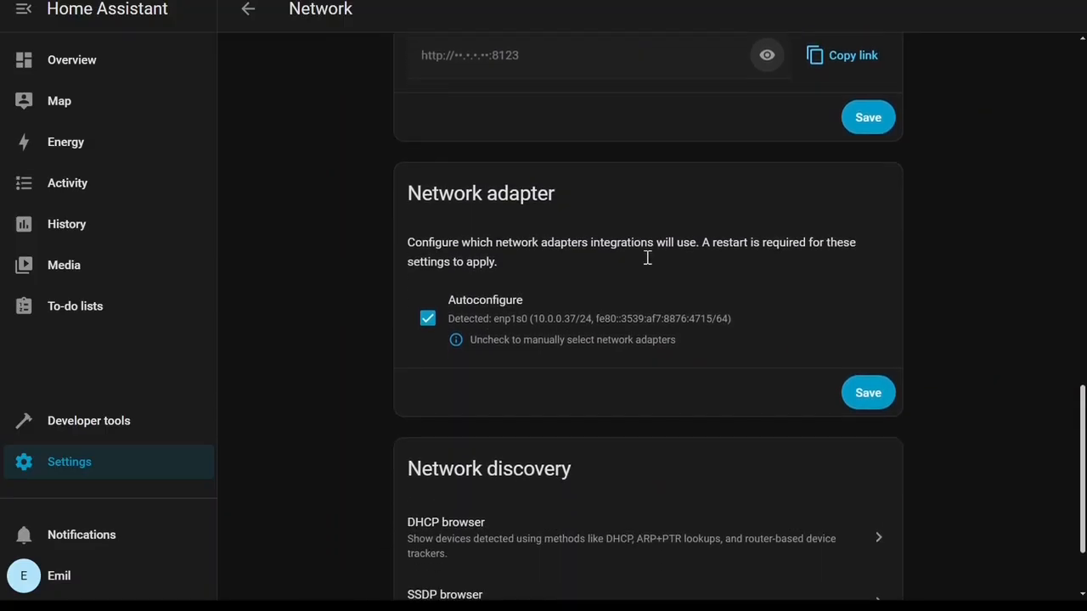
pyautogui.scroll(-1, 633, 280)
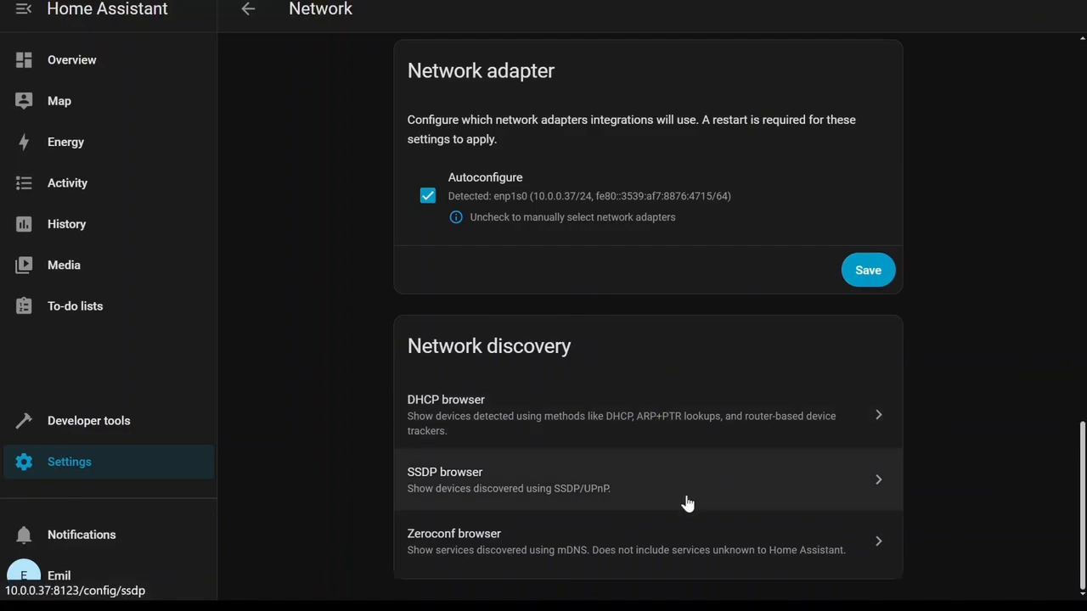
pyautogui.scroll(6, 646, 427)
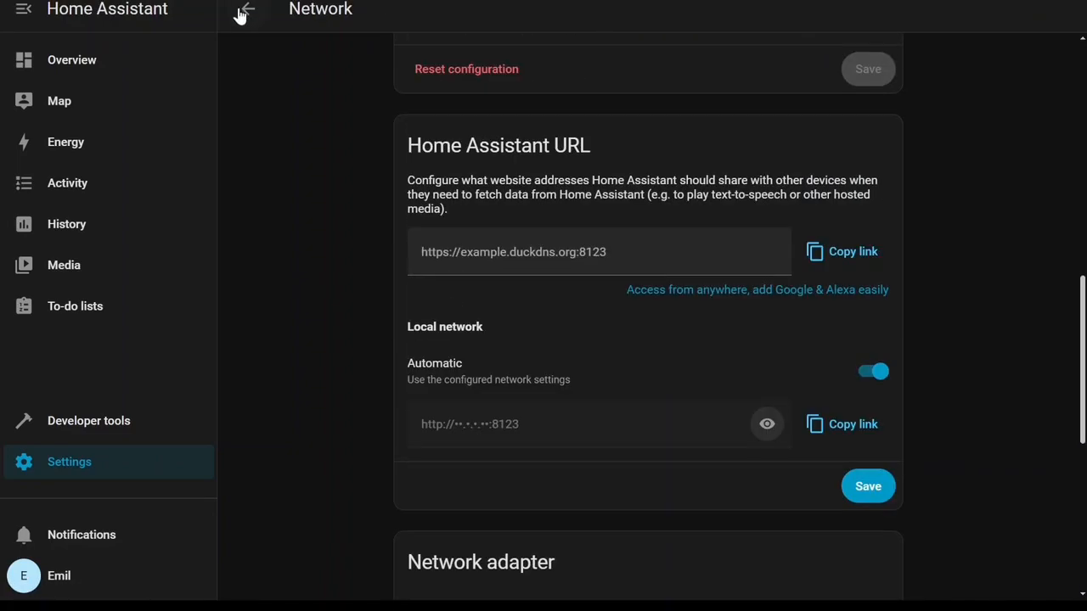
pyautogui.click(248, 9)
# Open Storage to view the disk metrics and network storage, then return to System.
pyautogui.scroll(-1, 624, 329)
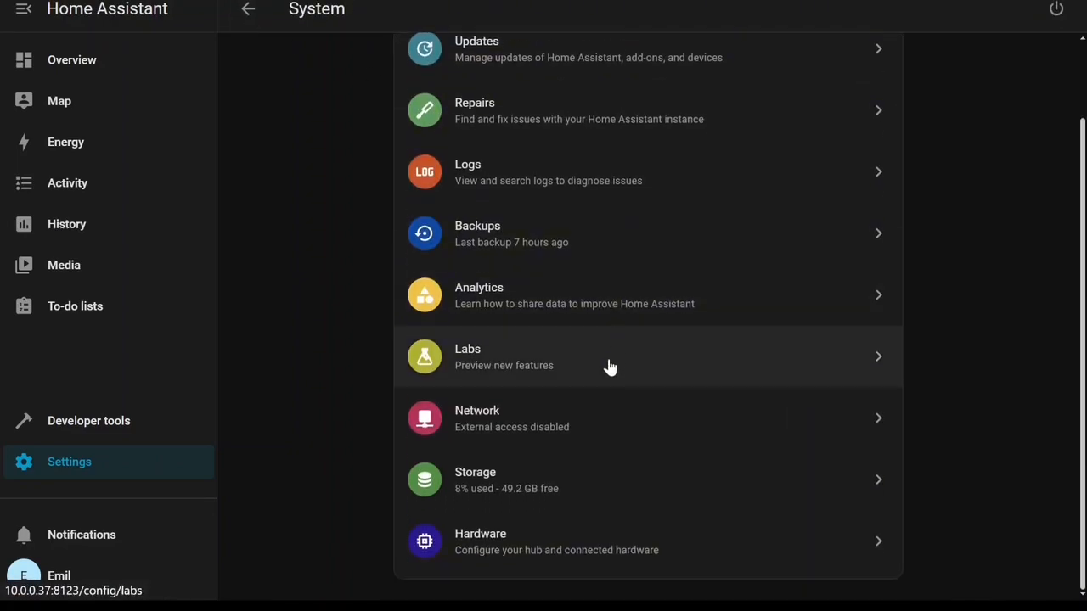
pyautogui.click(577, 490)
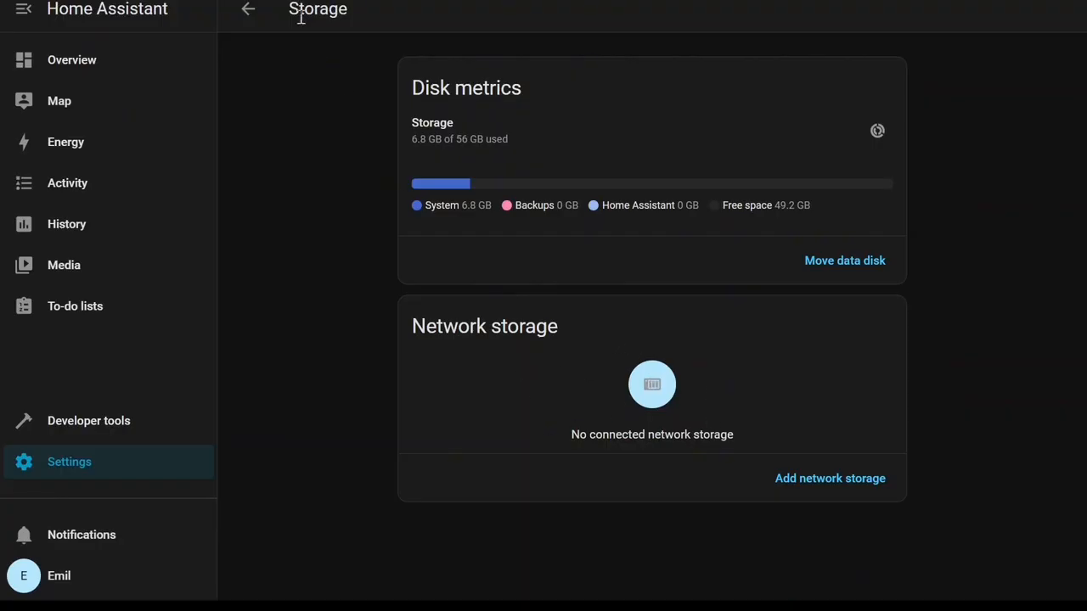
pyautogui.click(256, 19)
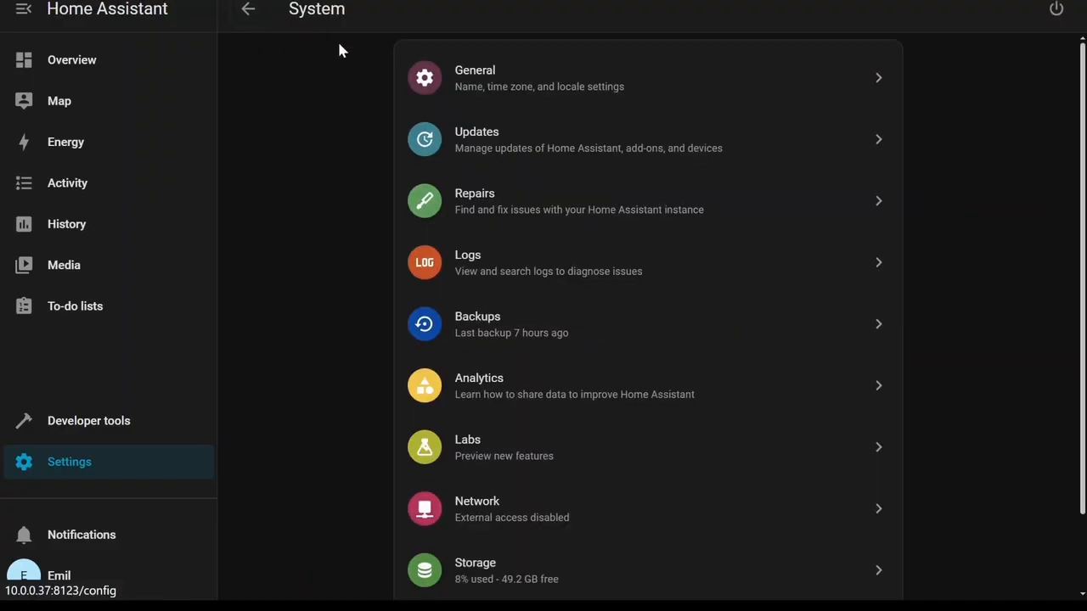
# Open the Hardware page and review the processor and memory usage charts.
pyautogui.scroll(-1, 661, 510)
pyautogui.click(533, 548)
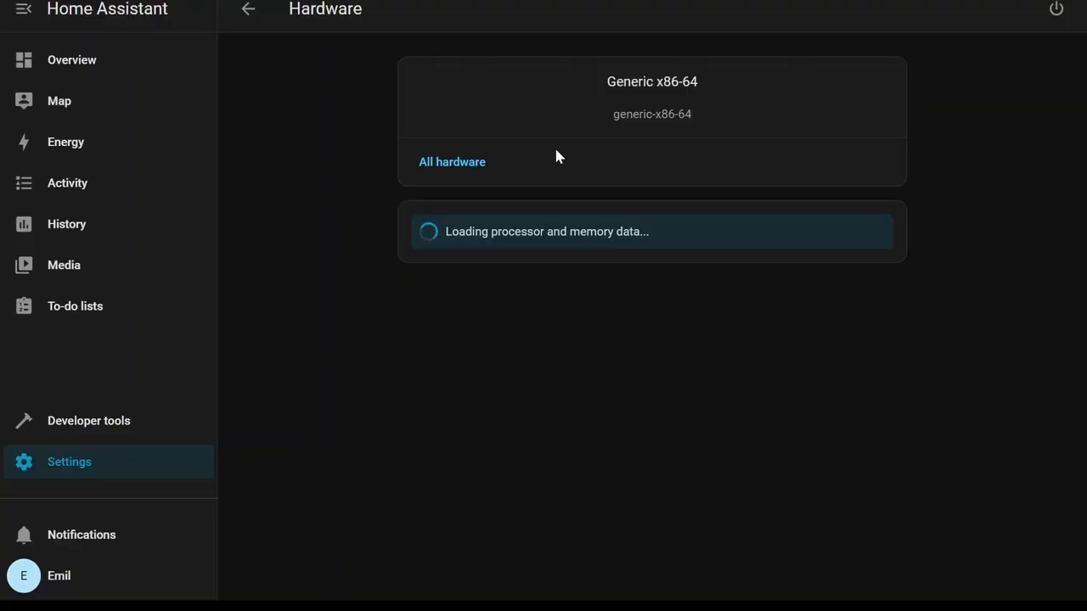
pyautogui.scroll(-5, 553, 155)
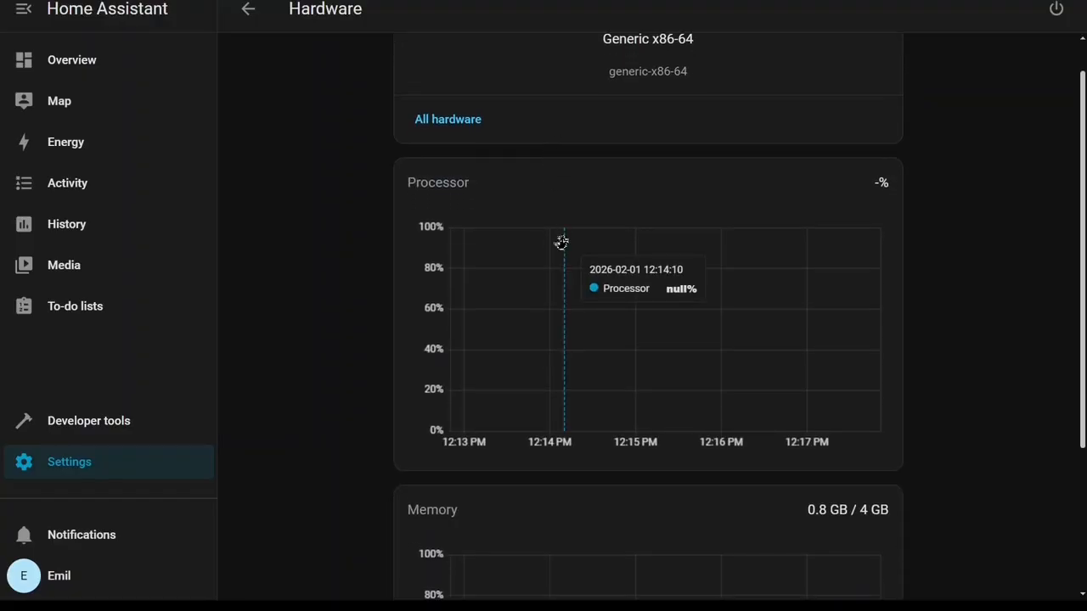
pyautogui.scroll(3, 745, 201)
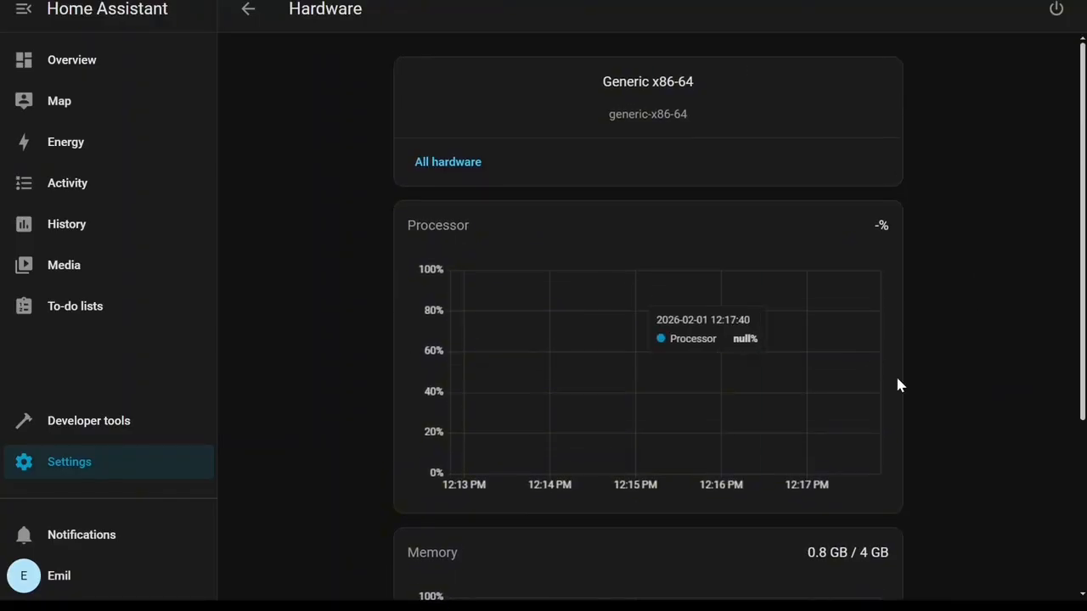
pyautogui.scroll(-3, 891, 399)
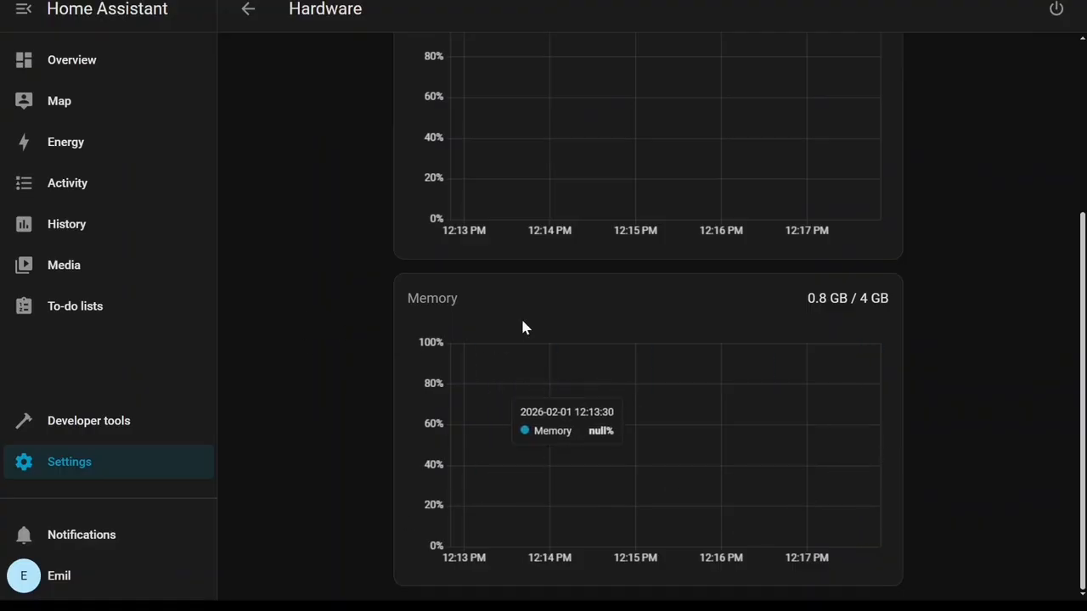
pyautogui.scroll(2, 535, 325)
pyautogui.scroll(2, 820, 417)
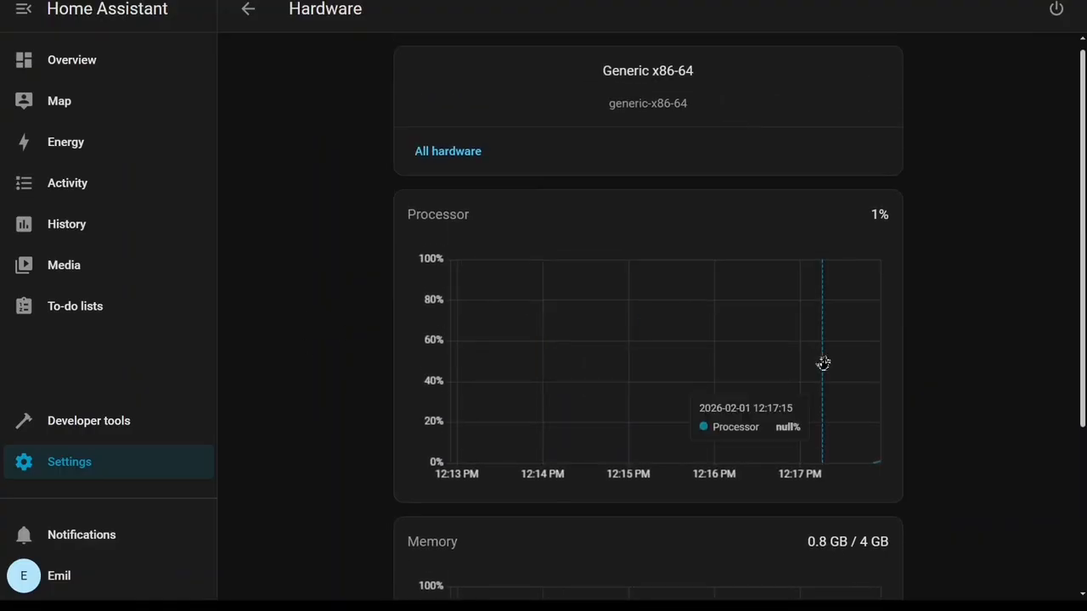
# Open the All hardware list, scroll through the devices, and close it.
pyautogui.click(427, 163)
pyautogui.scroll(-3, 586, 221)
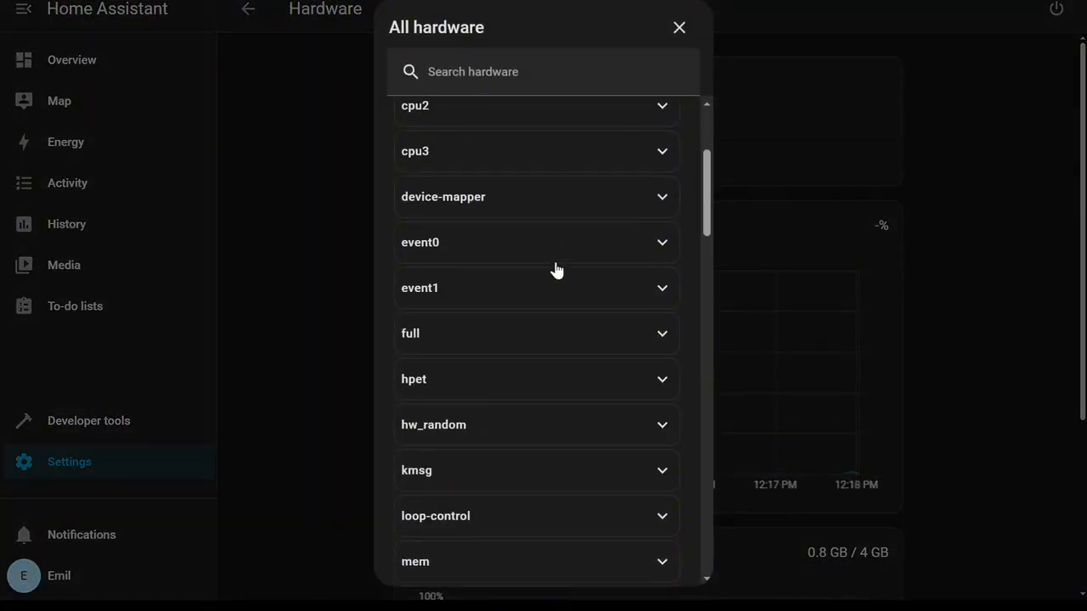
pyautogui.scroll(-15, 558, 253)
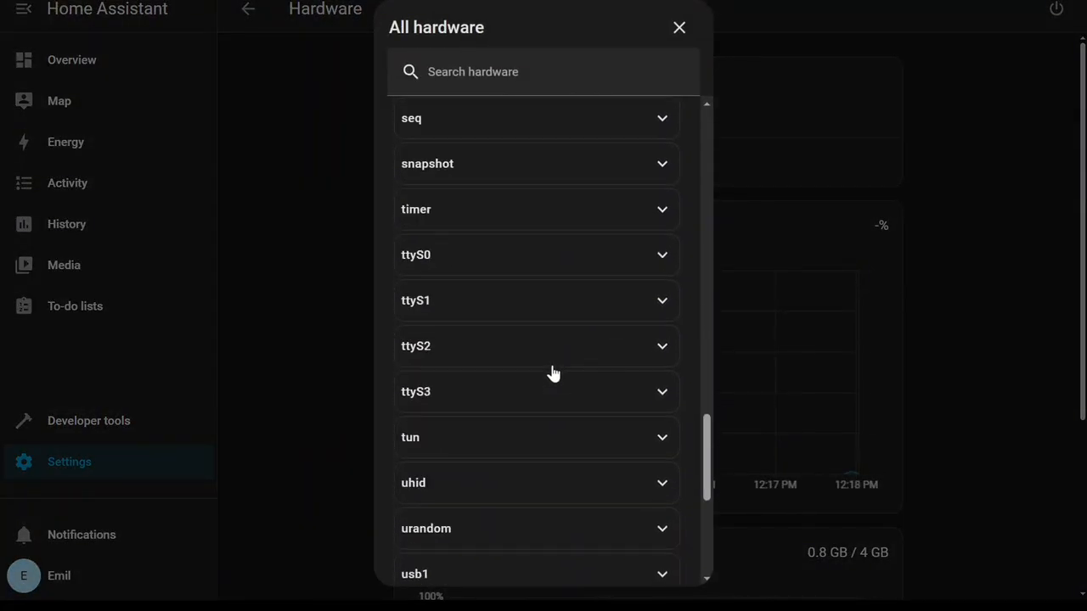
pyautogui.scroll(-5, 523, 431)
pyautogui.scroll(3, 489, 513)
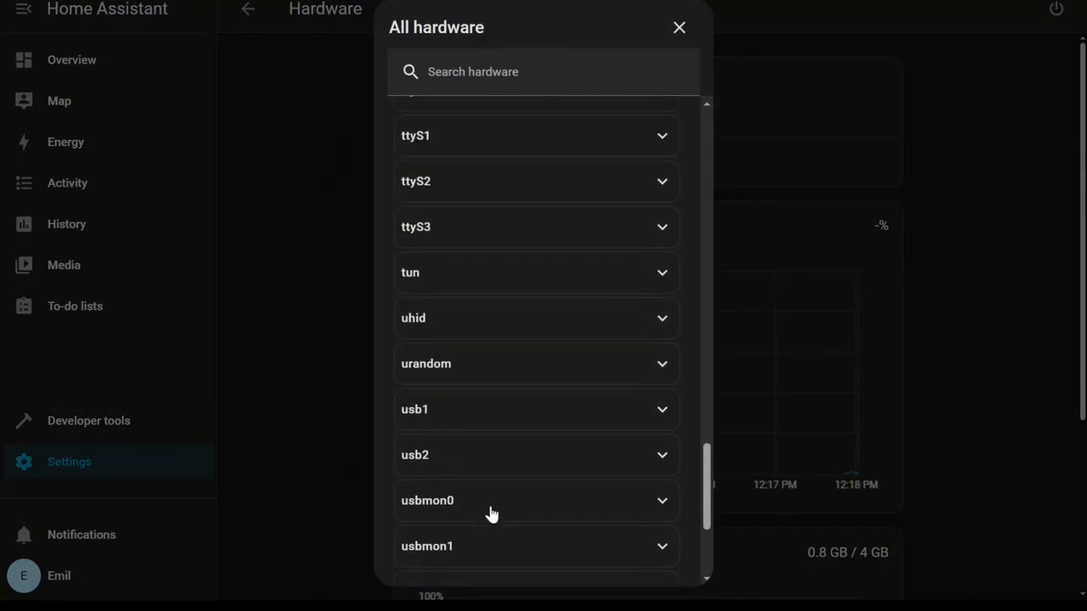
pyautogui.scroll(15, 491, 514)
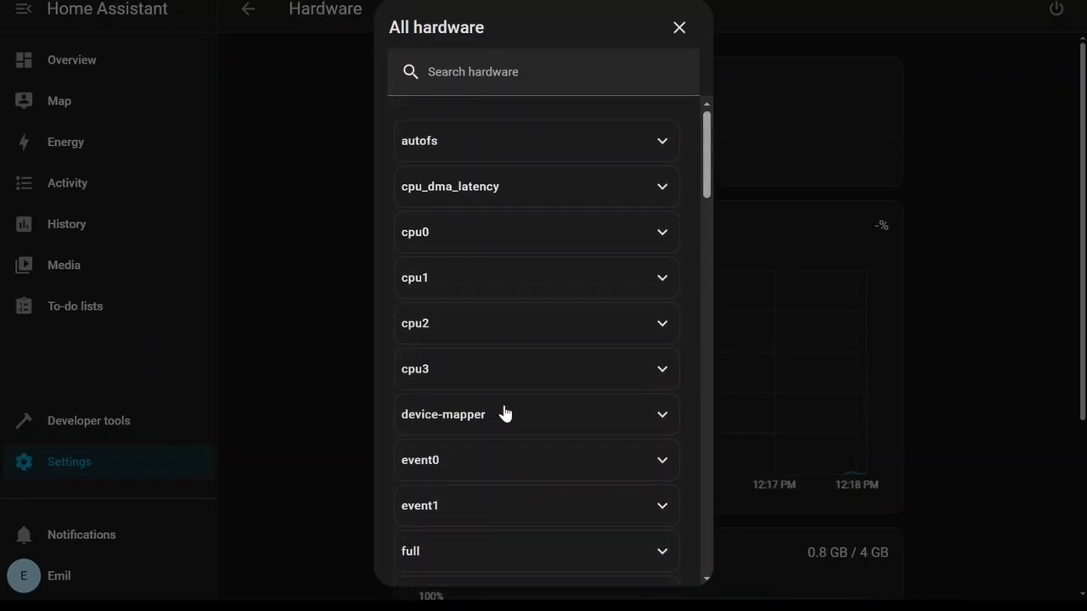
pyautogui.click(680, 31)
# Go to Add-ons, open the add-on store, and select the Terminal & SSH add-on.
pyautogui.click(250, 13)
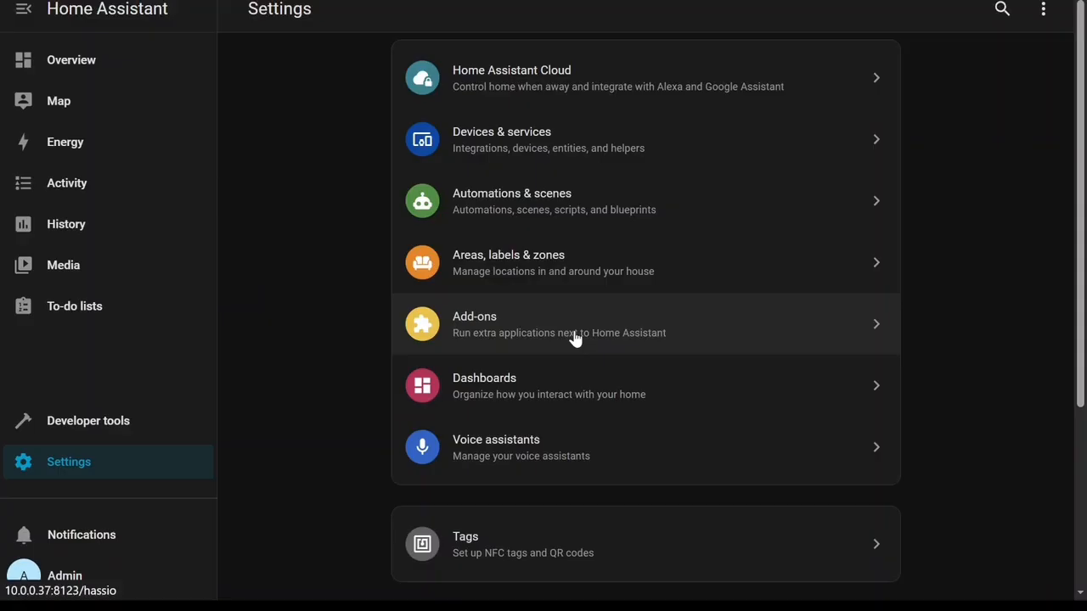
pyautogui.click(767, 331)
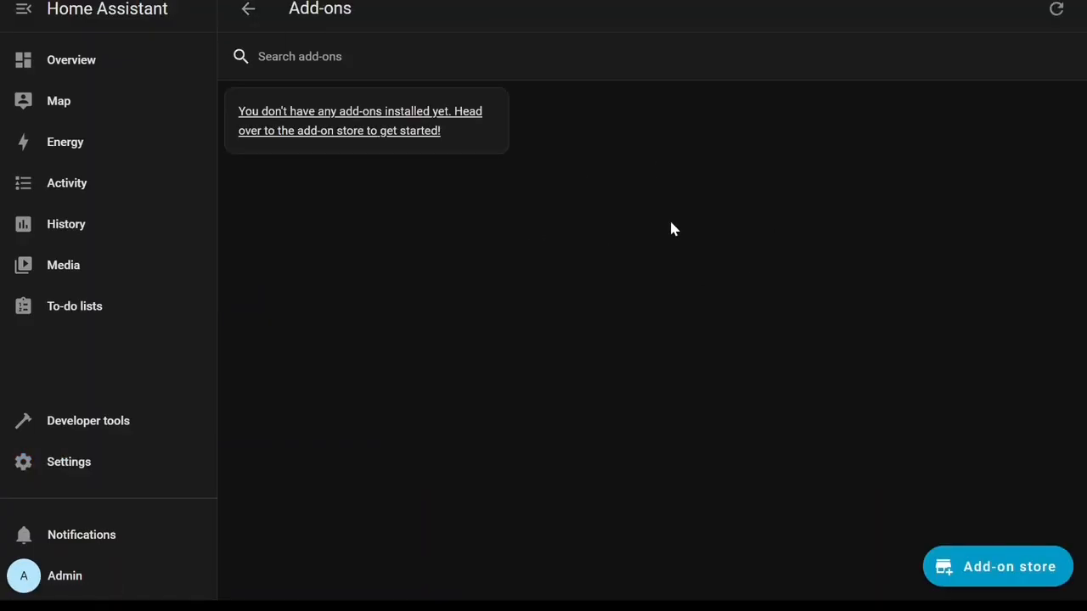
pyautogui.click(1043, 582)
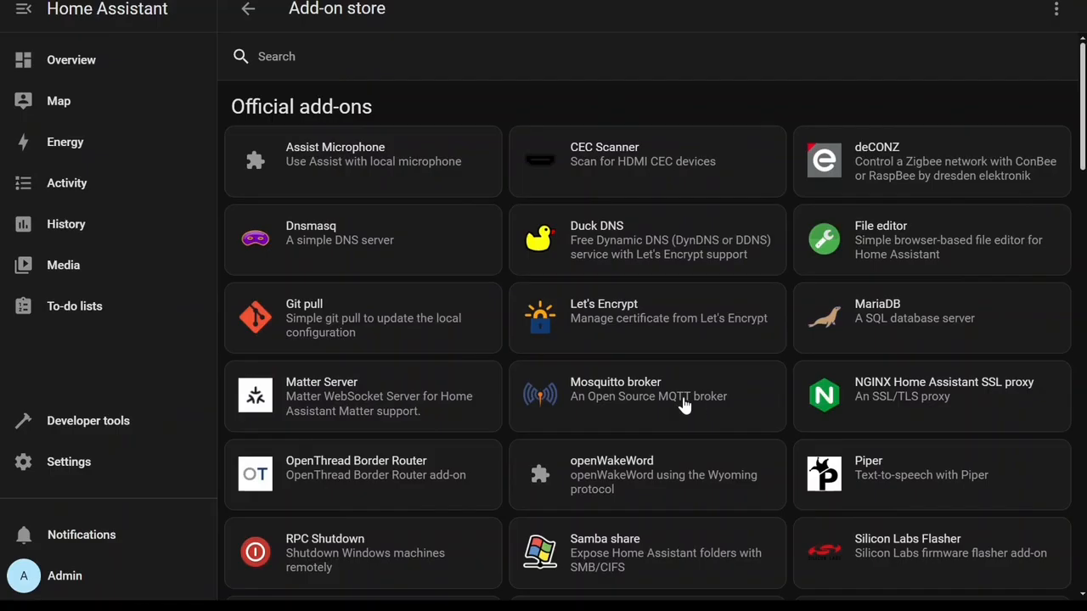
pyautogui.scroll(-1, 654, 399)
pyautogui.scroll(-3, 652, 400)
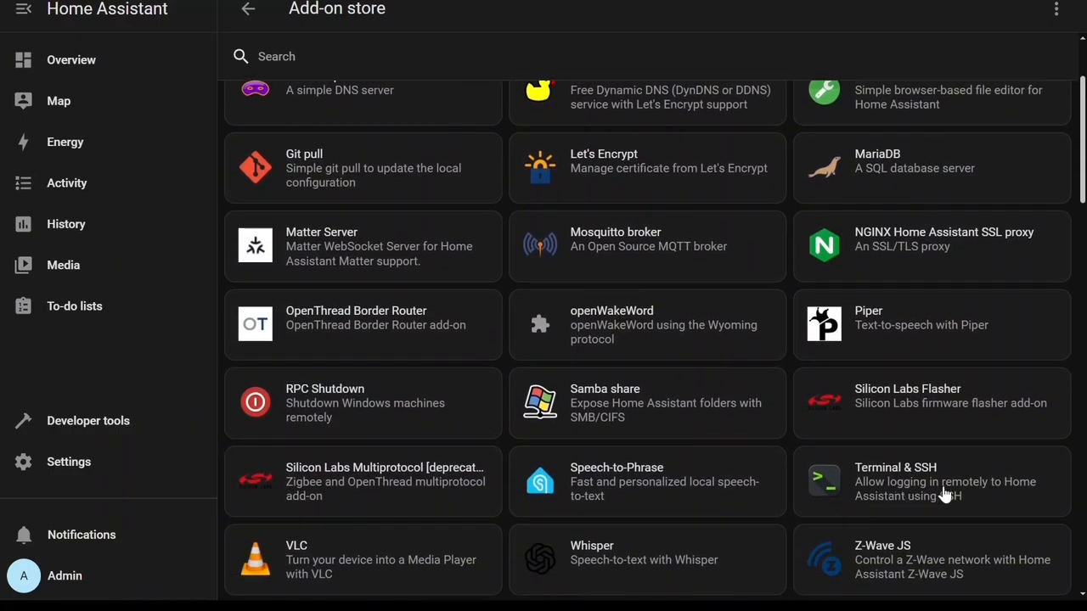
pyautogui.click(995, 503)
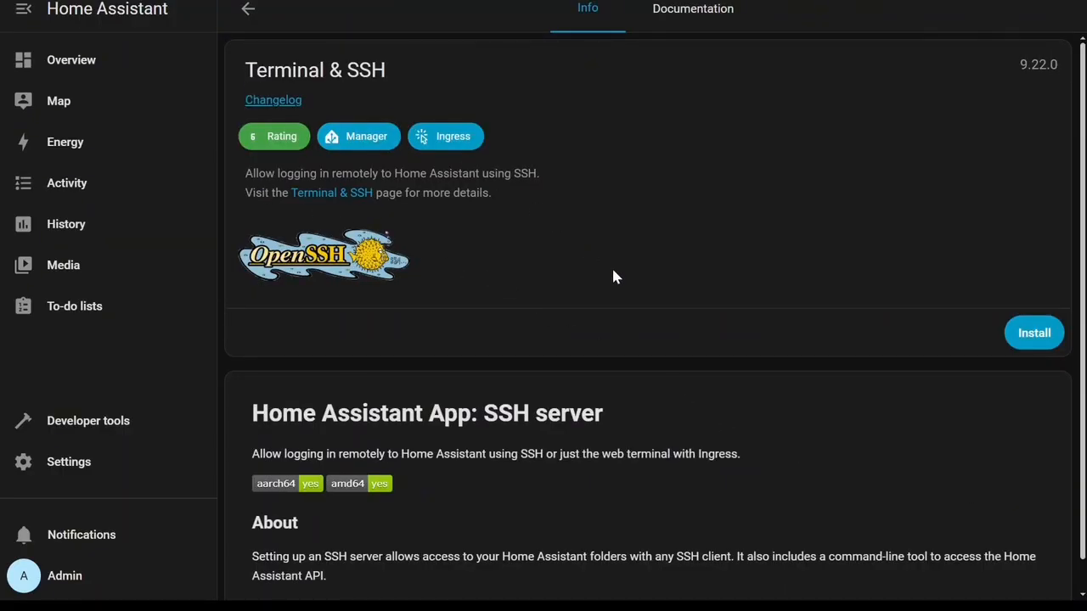
# Install the Terminal & SSH add-on and enable its Watchdog and Add to sidebar options.
pyautogui.scroll(-1, 617, 279)
pyautogui.click(1034, 304)
pyautogui.scroll(1, 800, 242)
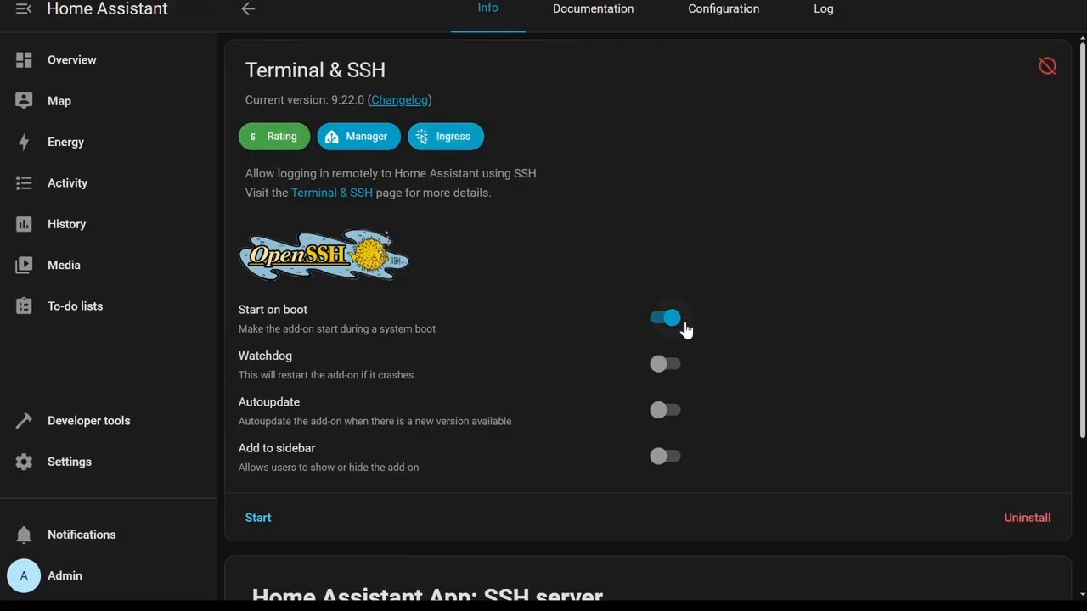
pyautogui.click(670, 371)
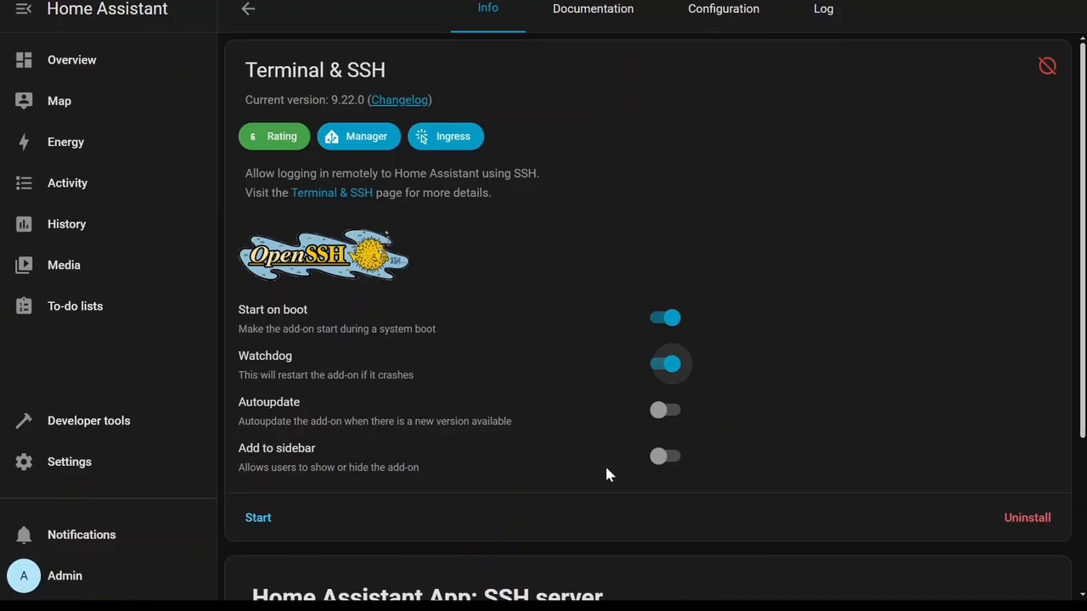
pyautogui.click(666, 465)
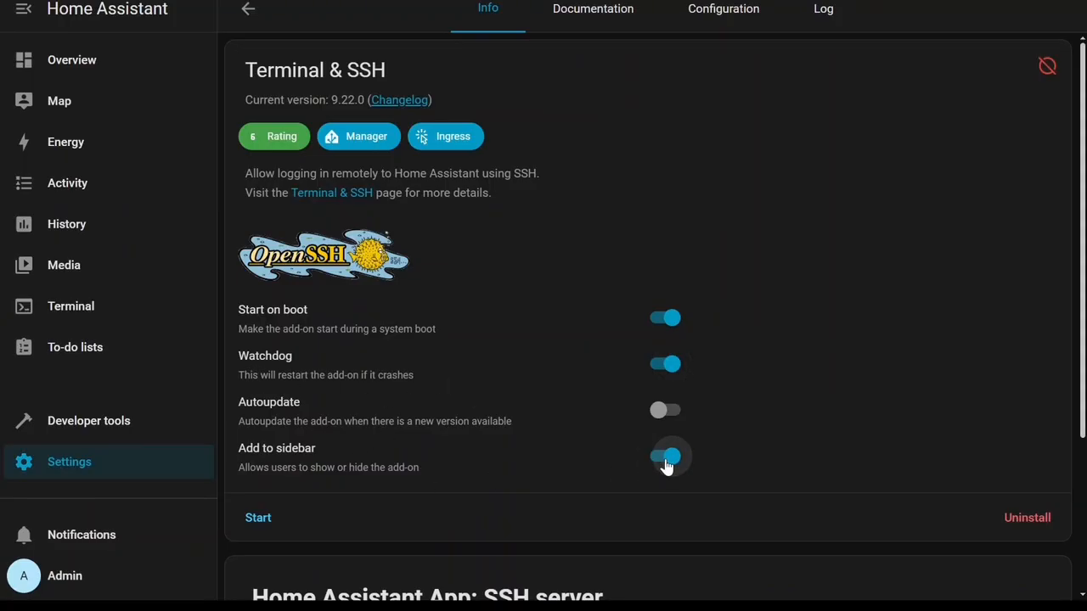
# Open the add-on's Configuration page and look through its settings.
pyautogui.click(724, 19)
pyautogui.scroll(-3, 548, 257)
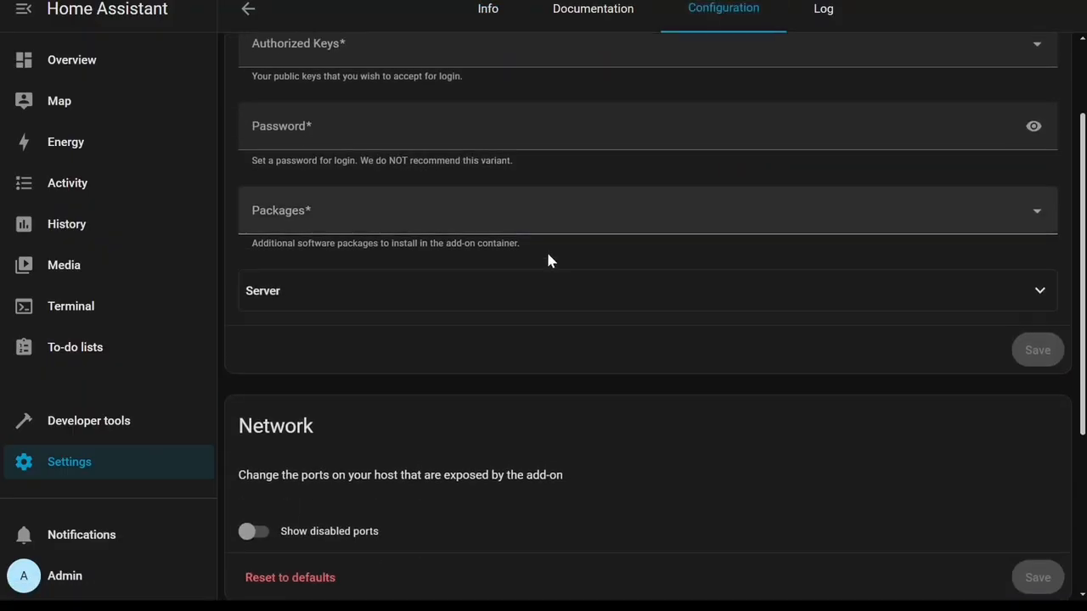
# Start the Terminal & SSH add-on from its Info page.
pyautogui.scroll(-2, 549, 304)
pyautogui.scroll(5, 555, 323)
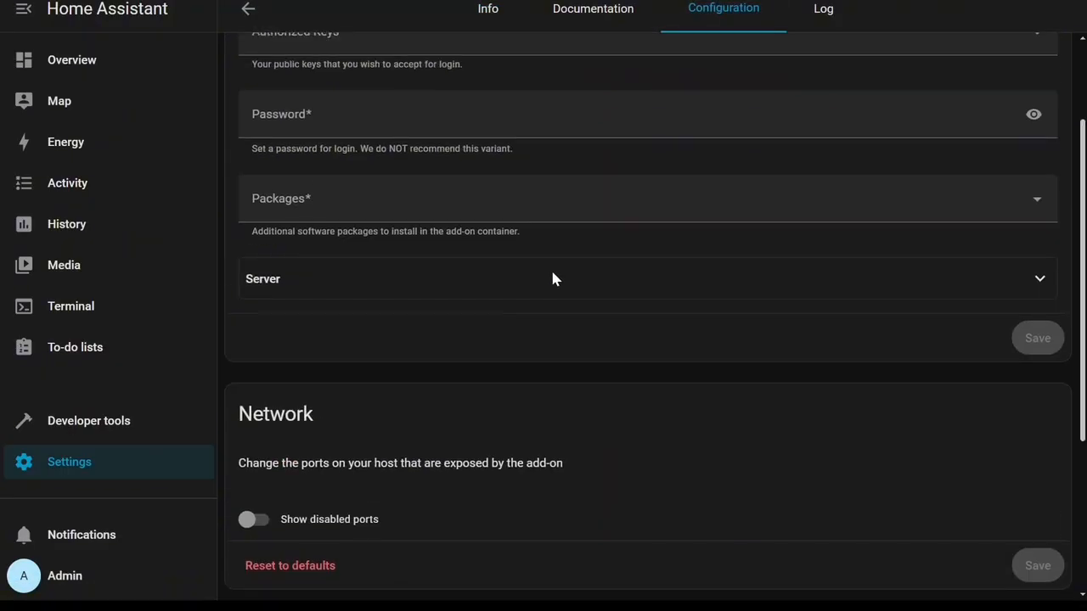
pyautogui.click(491, 10)
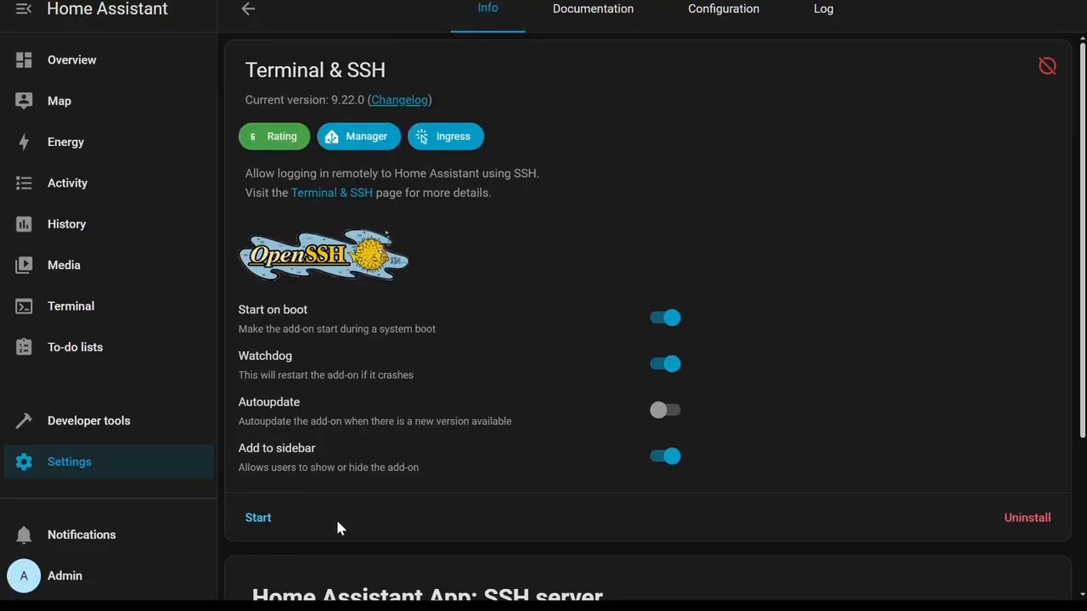
pyautogui.click(265, 523)
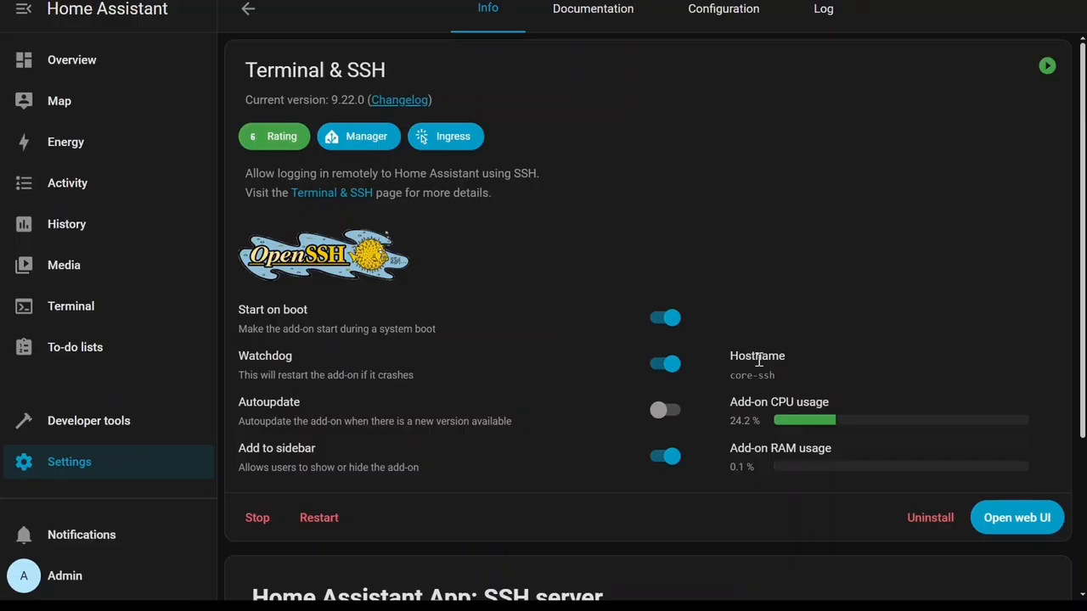
# Return to the add-on store and open the File editor add-on.
pyautogui.click(248, 12)
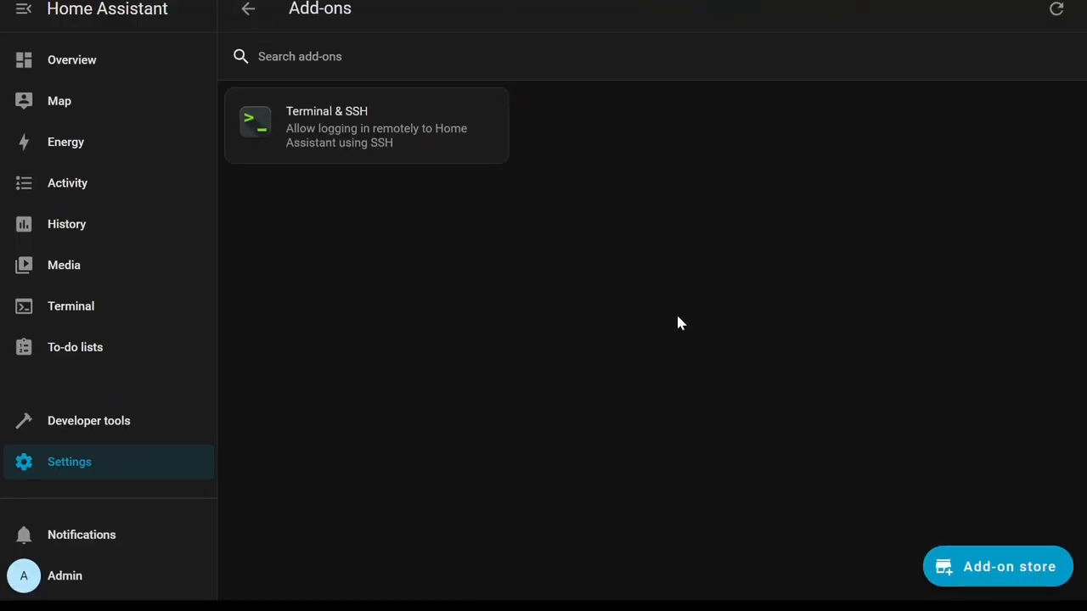
pyautogui.click(996, 569)
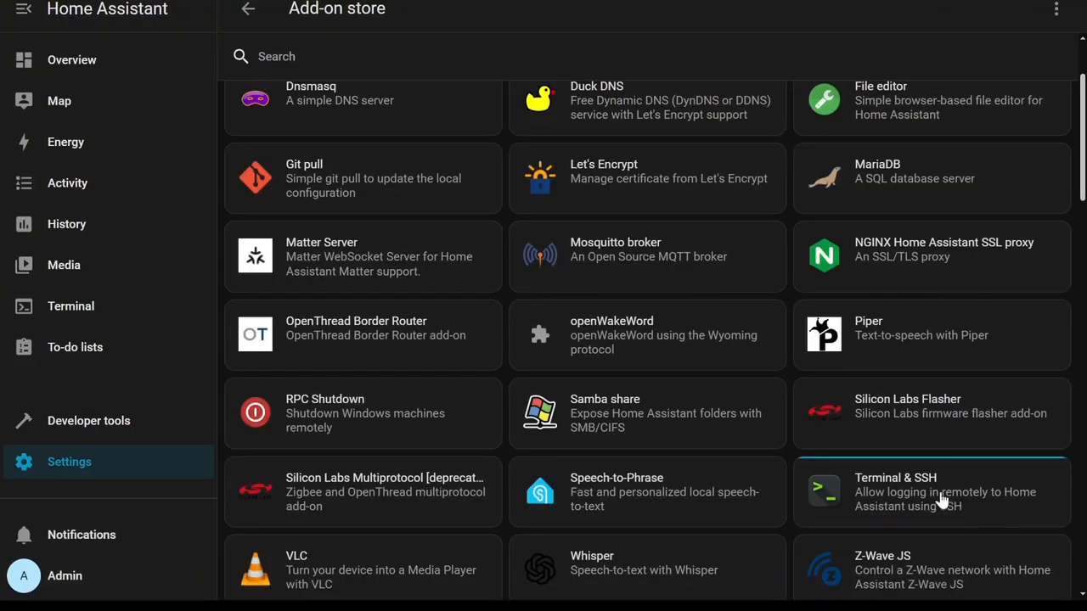
pyautogui.scroll(1, 619, 431)
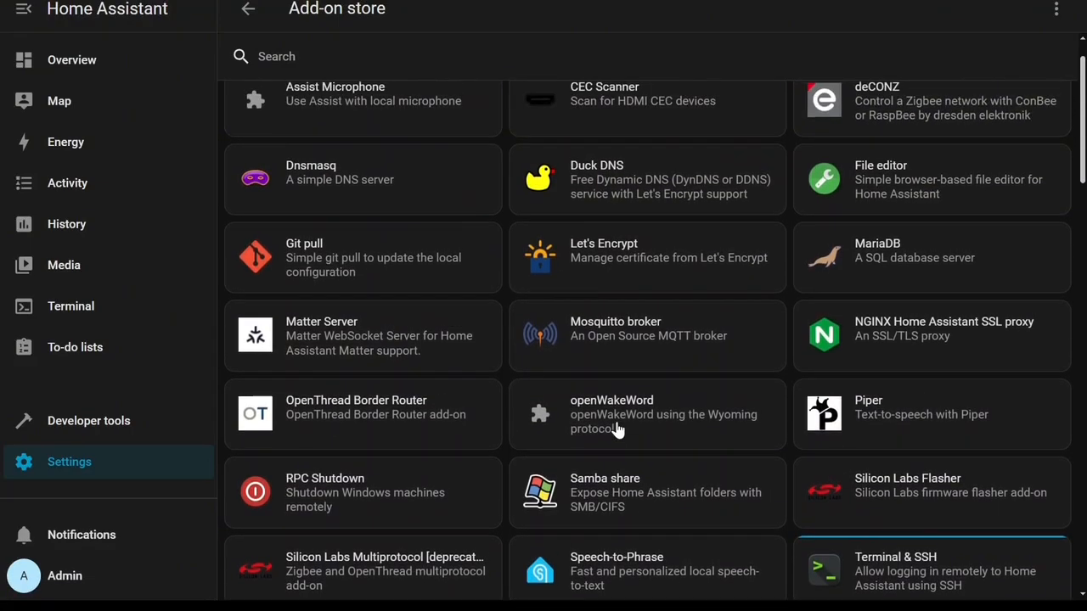
pyautogui.scroll(1, 618, 431)
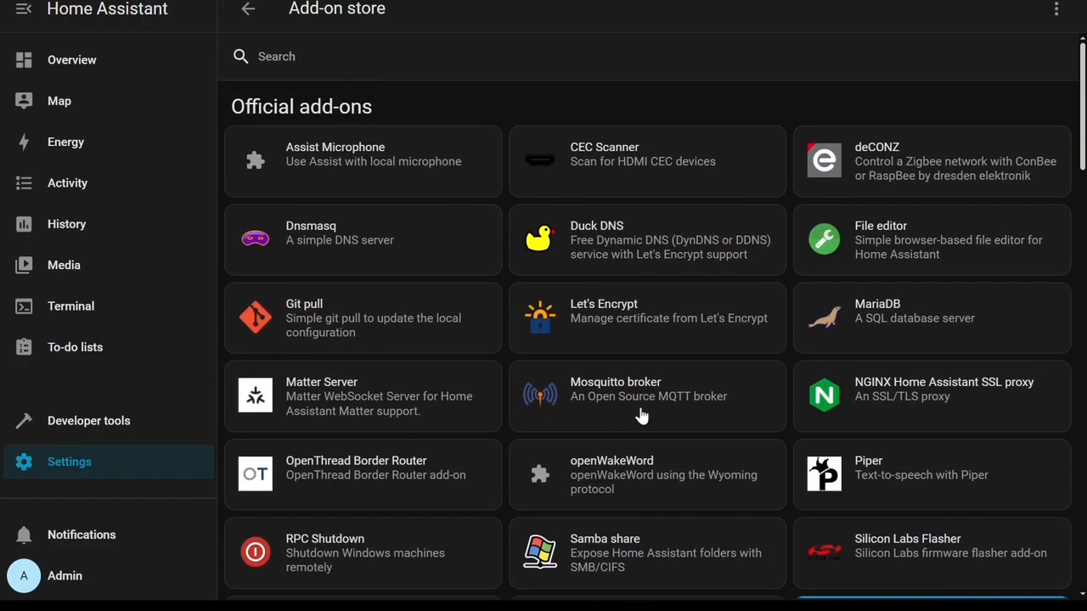
pyautogui.click(974, 266)
# Install the File editor add-on and enable its Watchdog and Add to sidebar options.
pyautogui.scroll(-8, 528, 495)
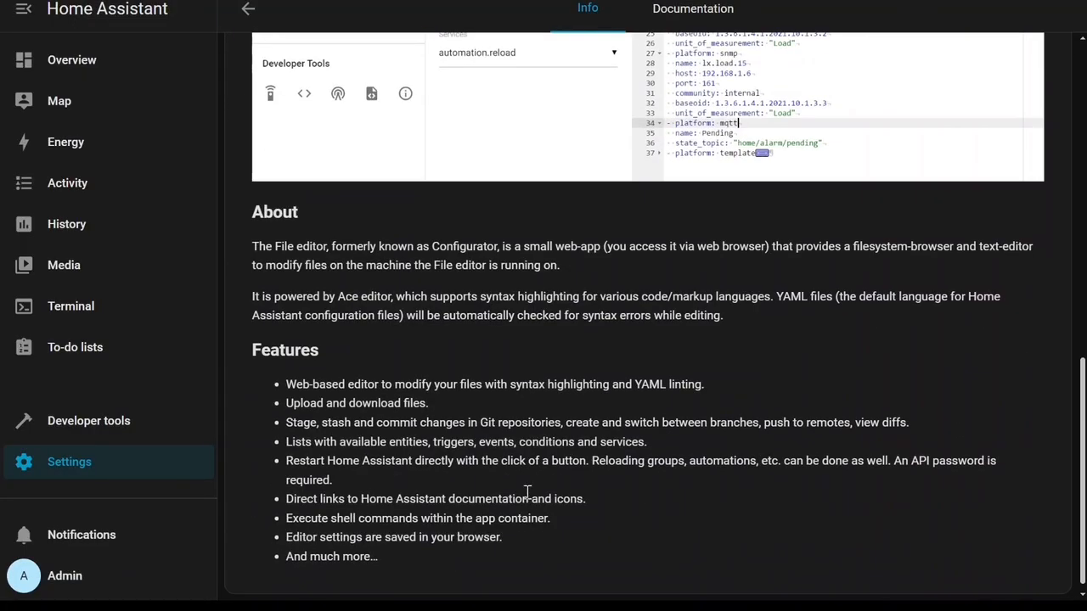
pyautogui.scroll(8, 526, 493)
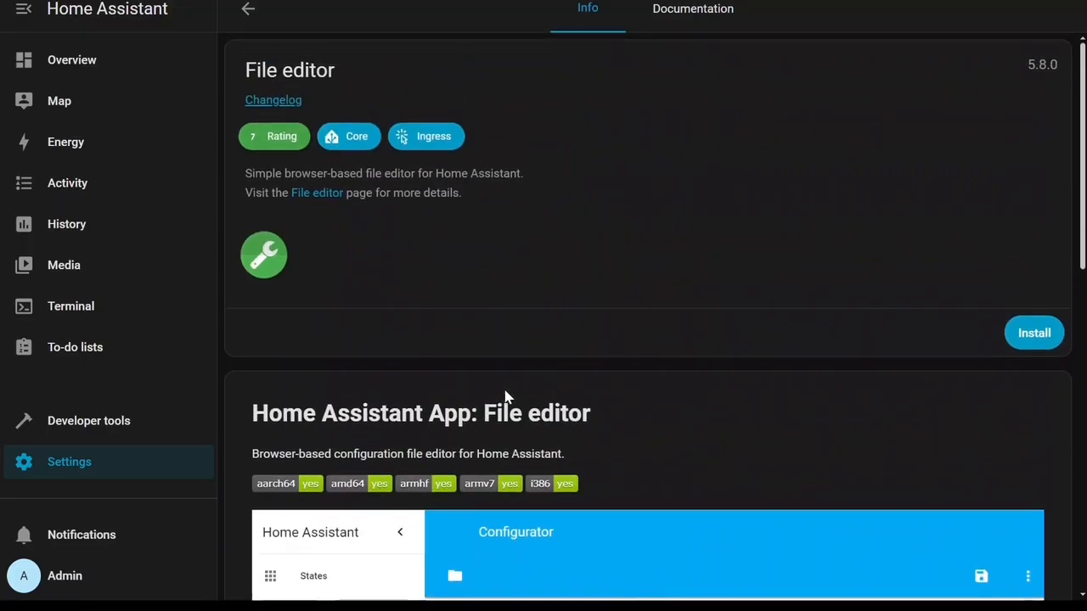
pyautogui.click(1044, 339)
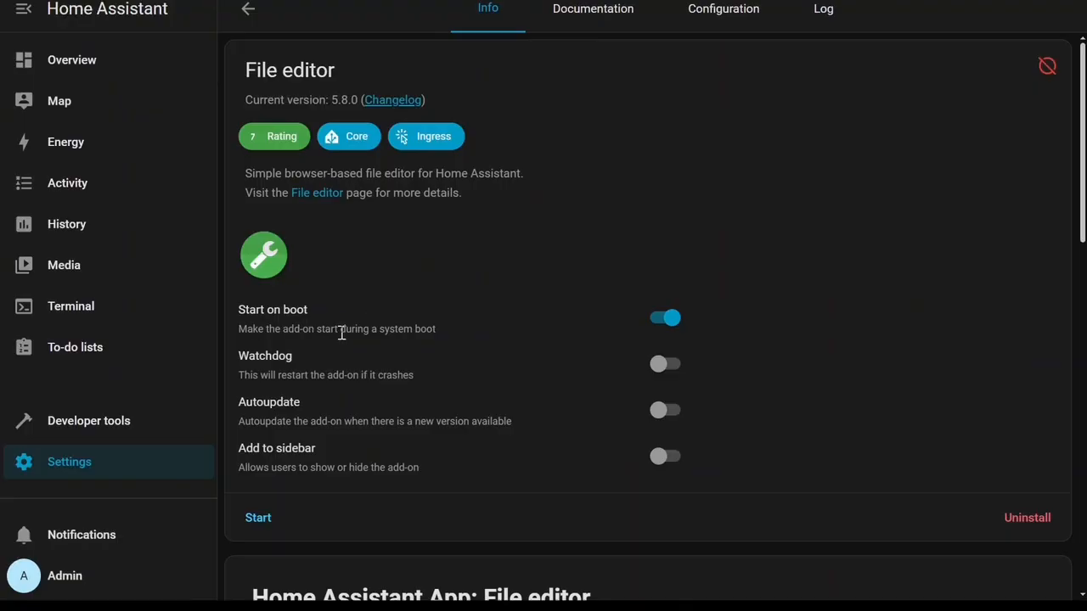
pyautogui.click(666, 367)
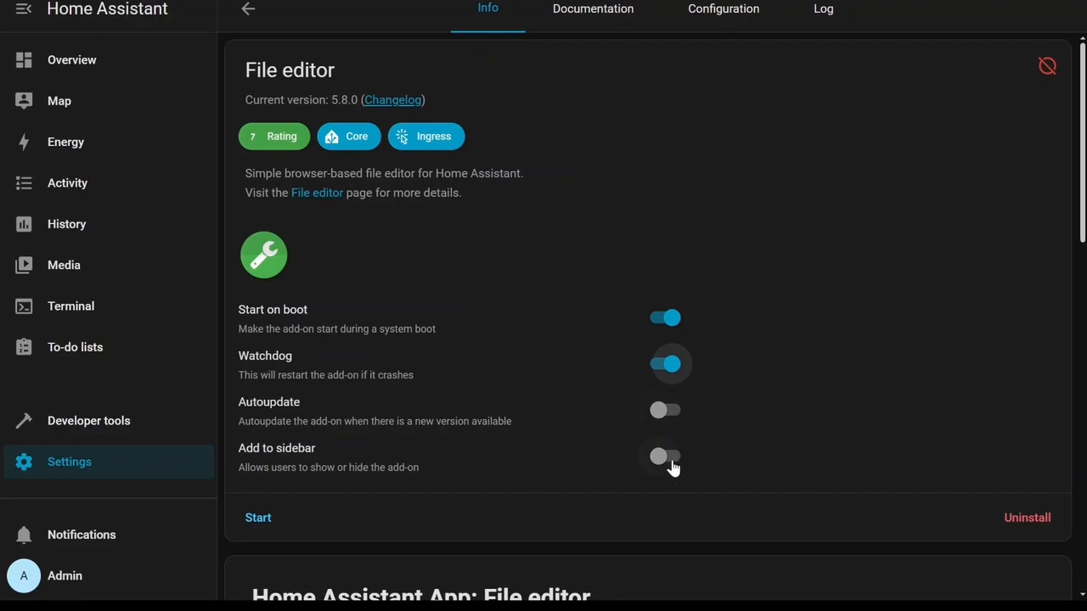
pyautogui.click(670, 462)
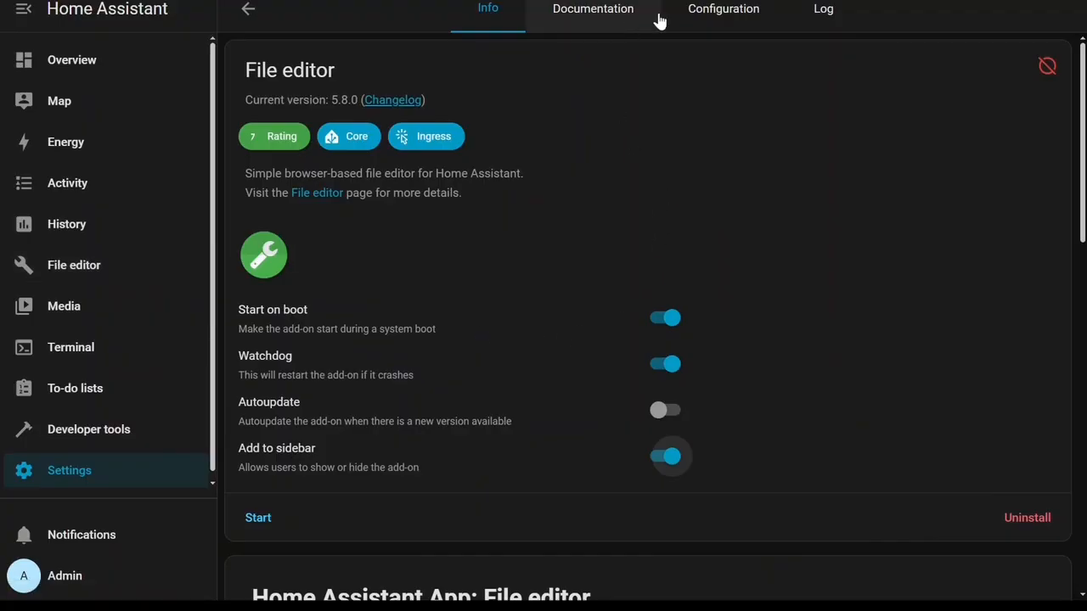
# Turn off Enforce Basepath in the File editor configuration, save it, and start the add-on.
pyautogui.click(714, 16)
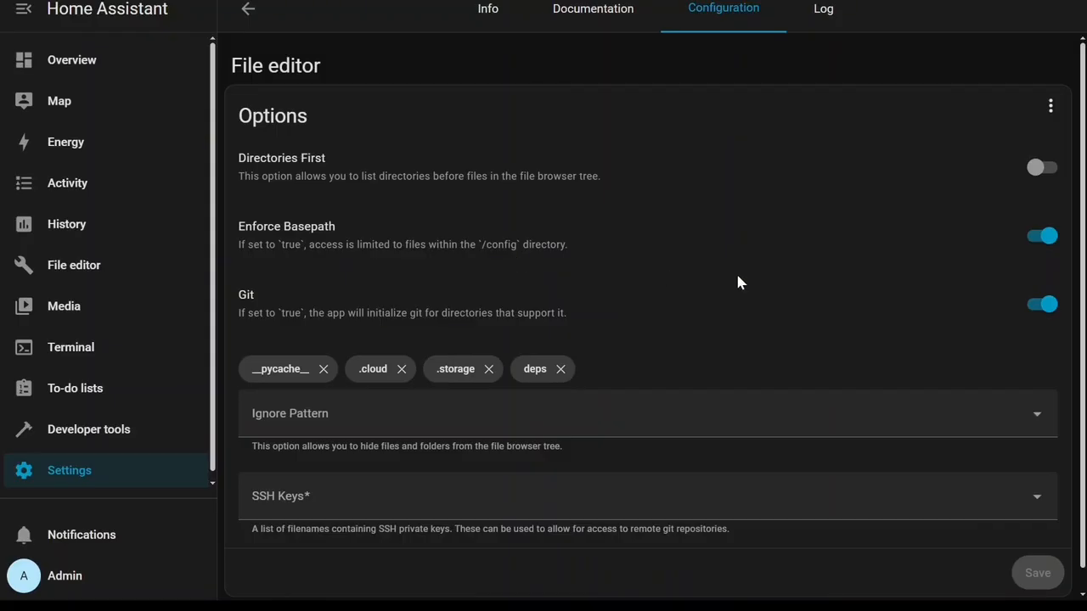
pyautogui.click(1038, 239)
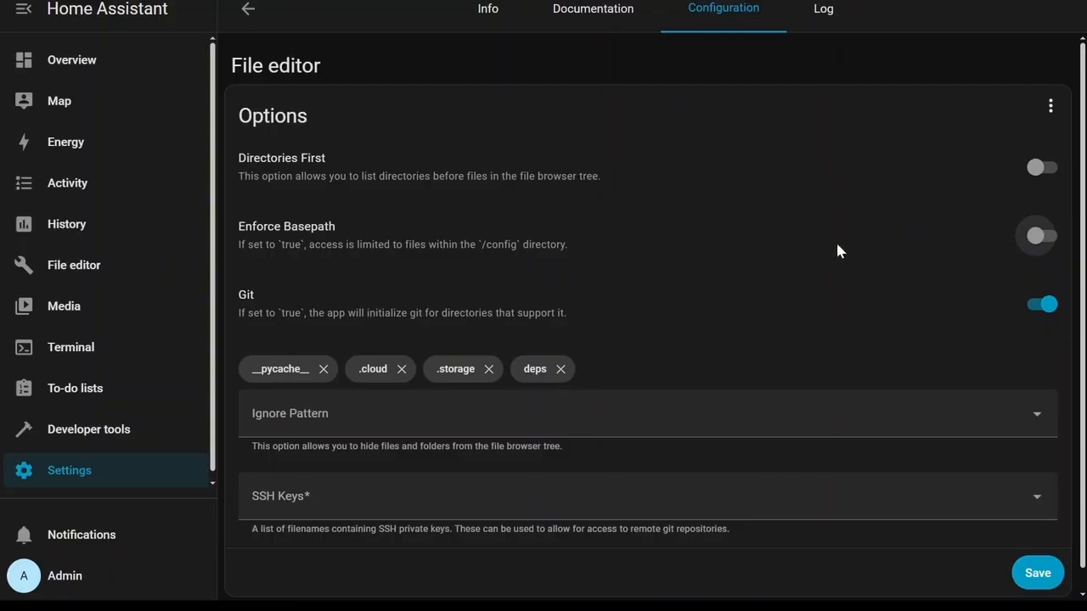
pyautogui.scroll(-1, 800, 356)
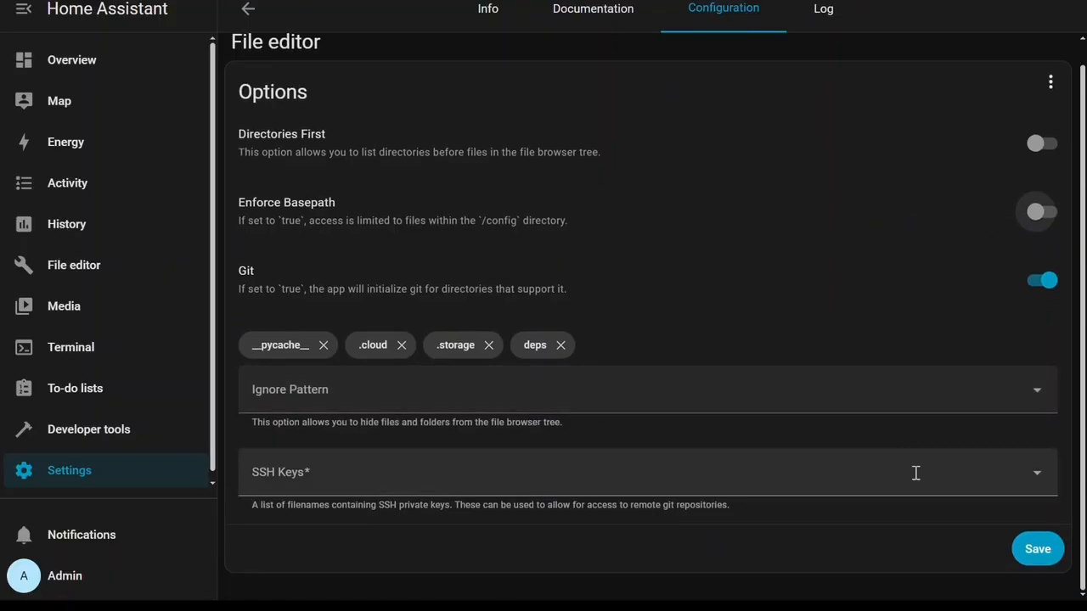
pyautogui.click(1033, 552)
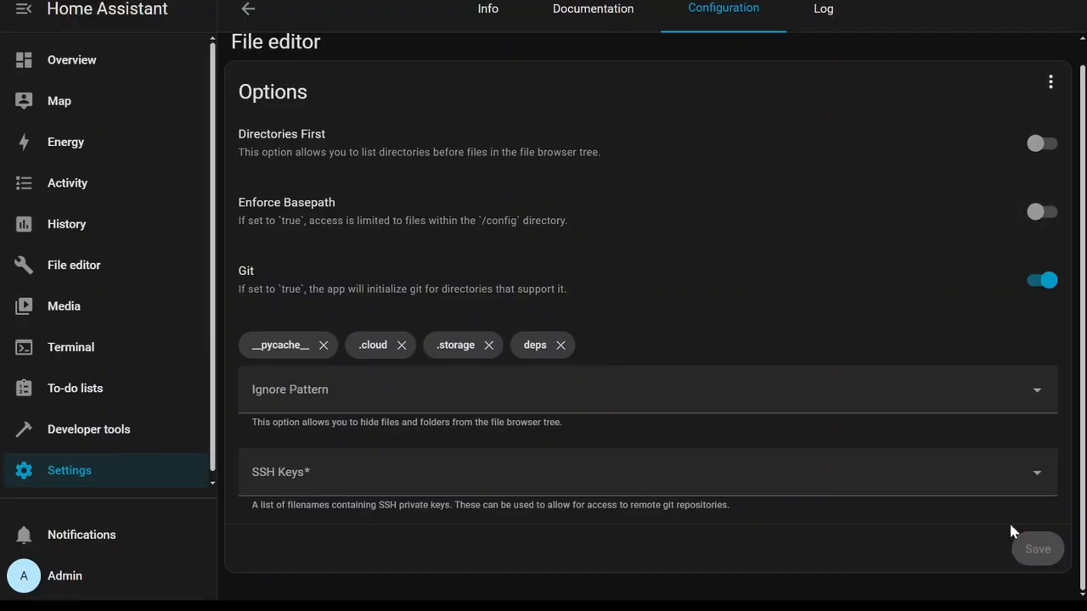
pyautogui.click(488, 10)
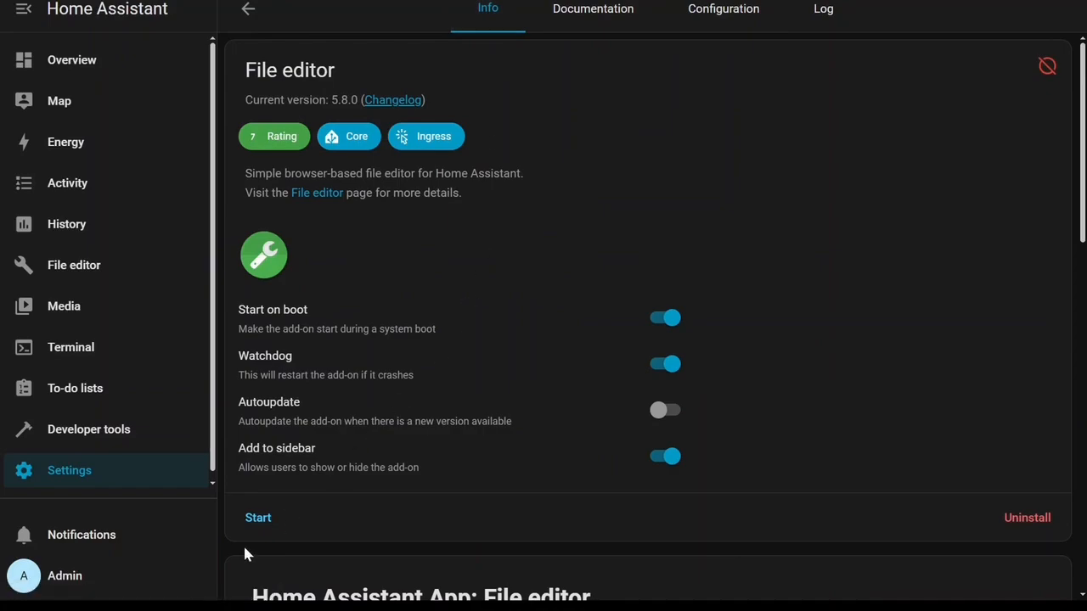
pyautogui.click(259, 519)
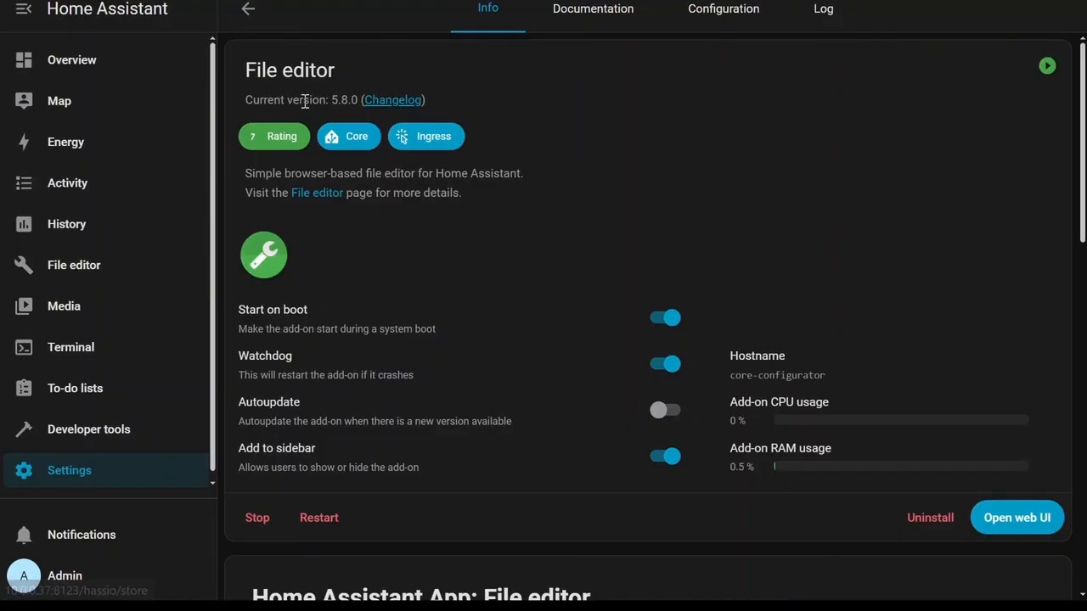
# Go back to the add-on store and open the Studio Code Server add-on among the community add-ons.
pyautogui.click(249, 12)
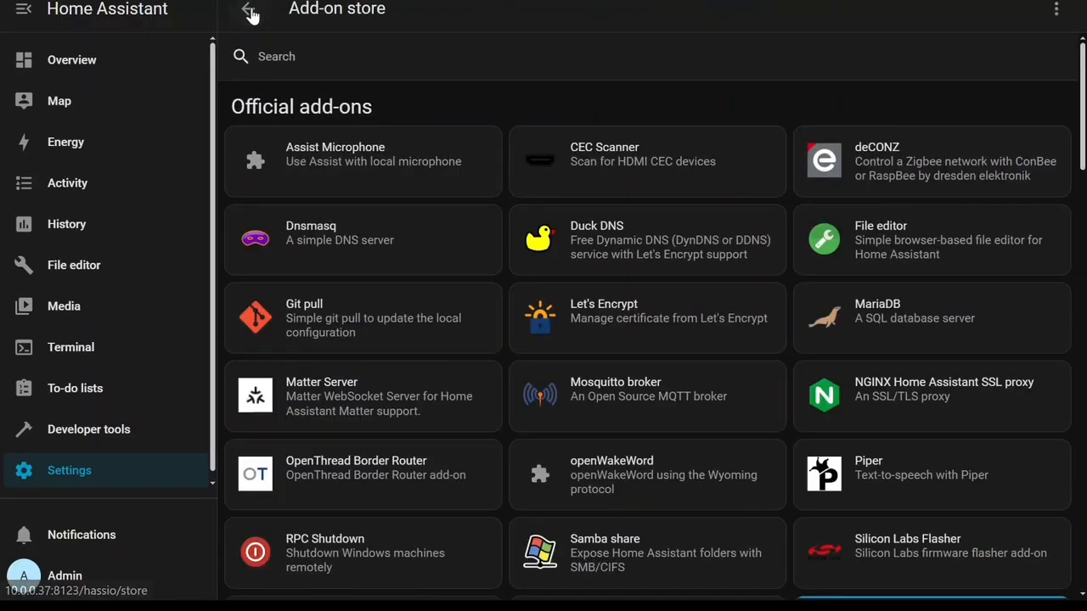
pyautogui.click(248, 12)
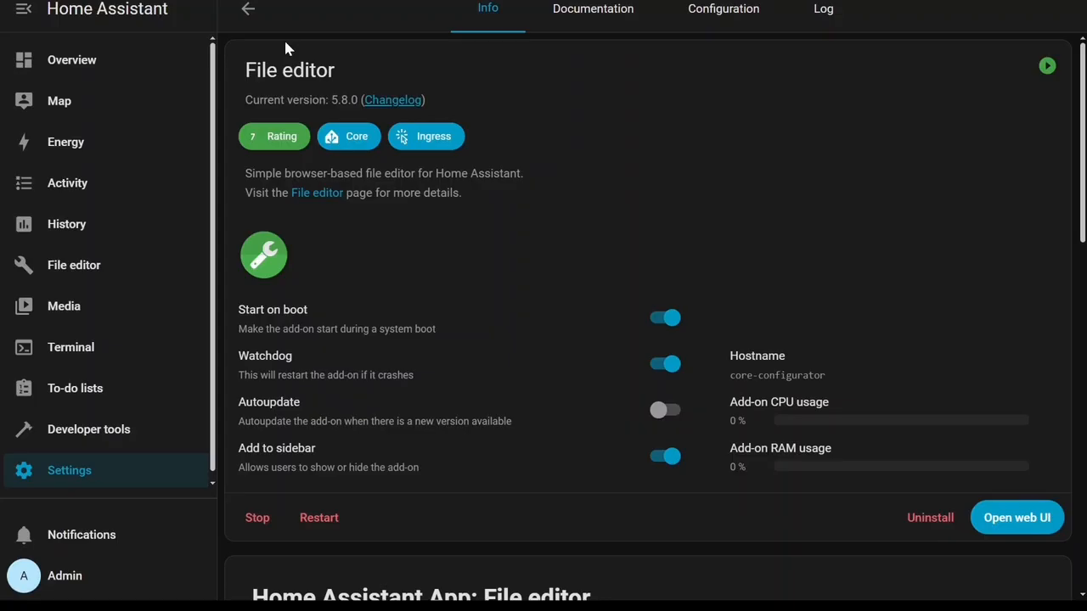
pyautogui.click(254, 14)
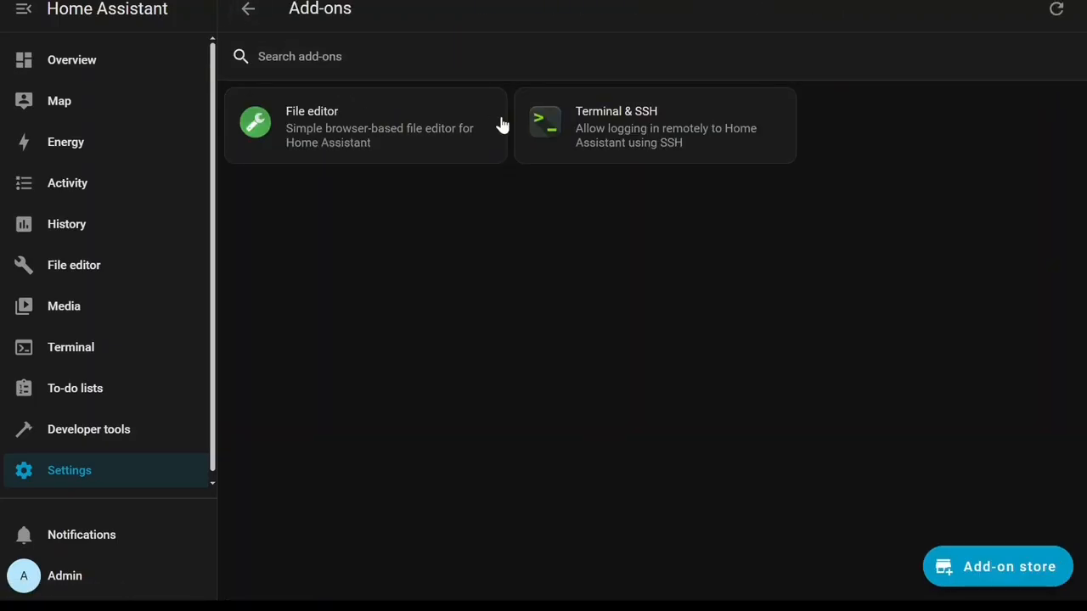
pyautogui.click(1005, 577)
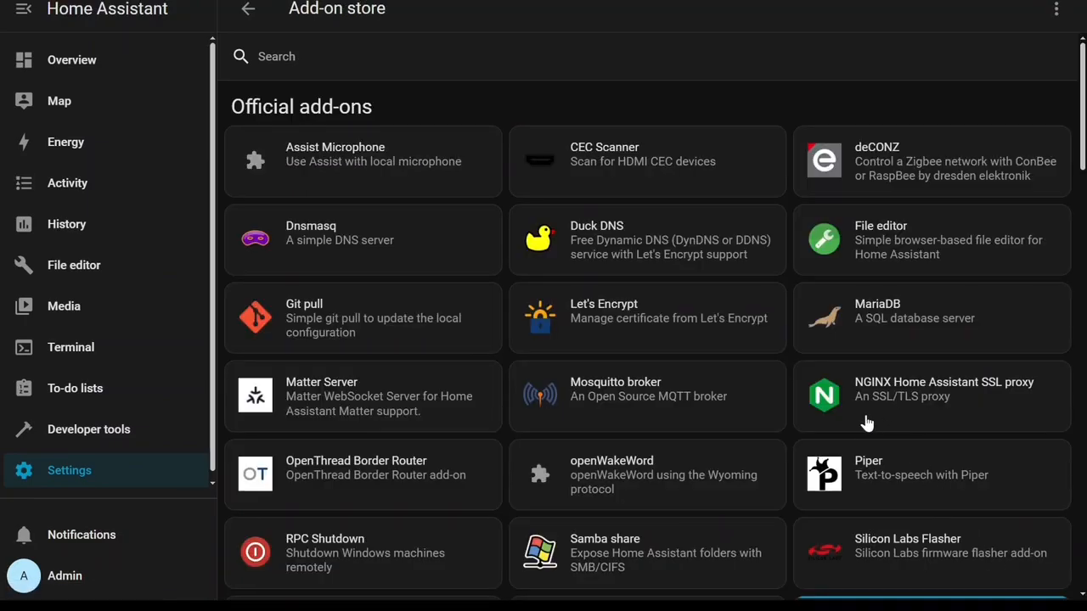
pyautogui.scroll(-3, 726, 358)
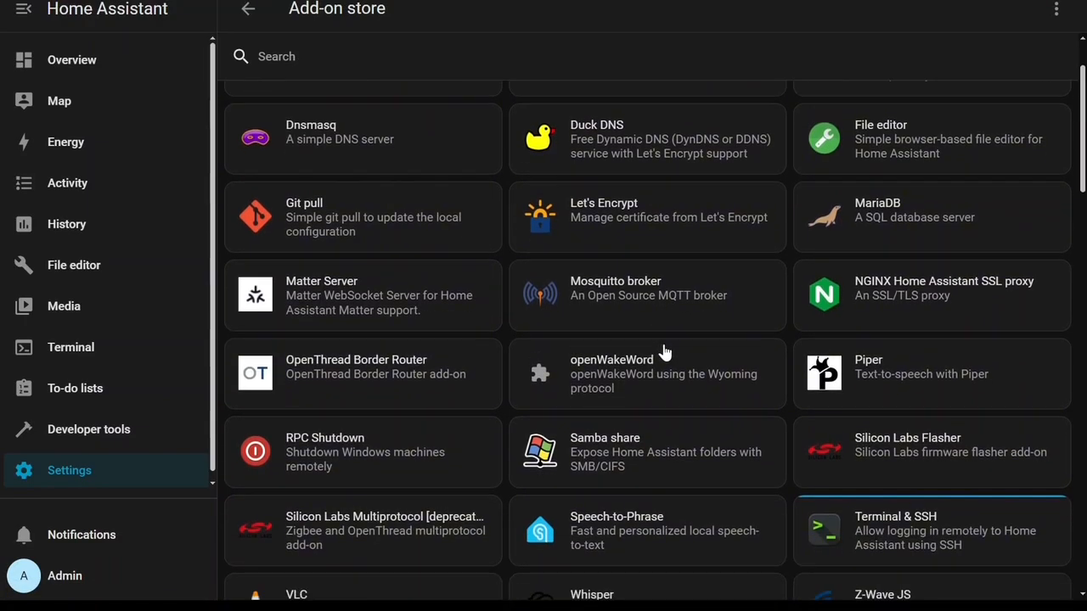
pyautogui.scroll(-5, 663, 358)
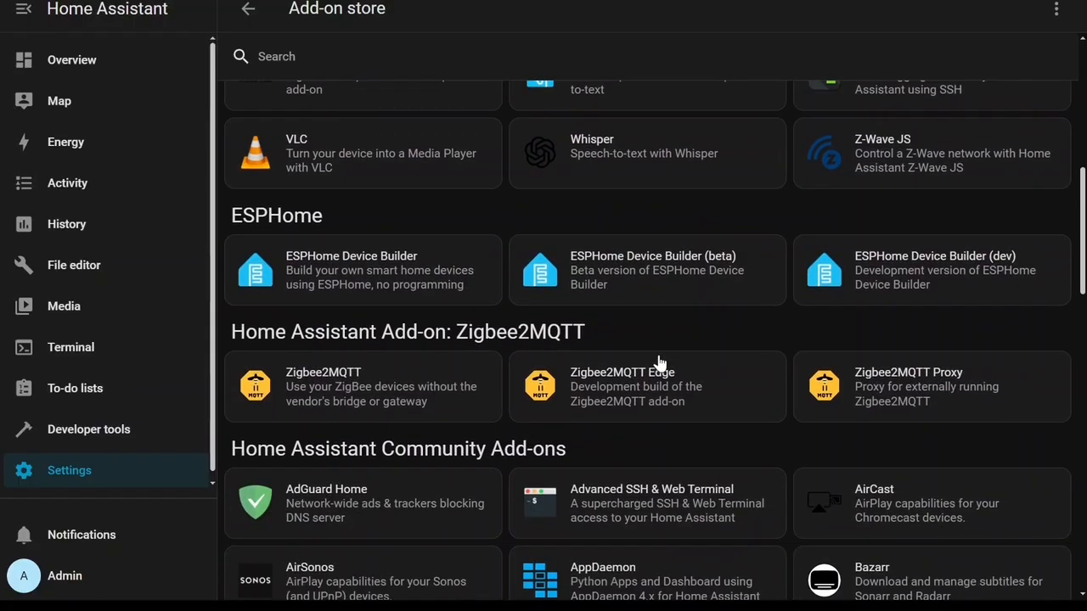
pyautogui.scroll(-3, 660, 361)
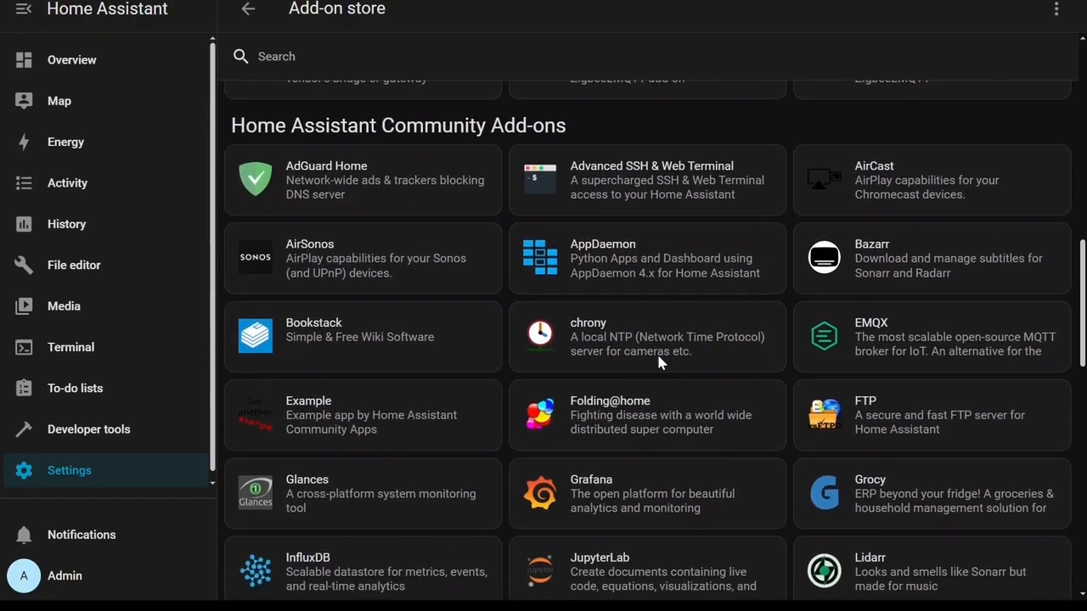
pyautogui.scroll(-3, 660, 363)
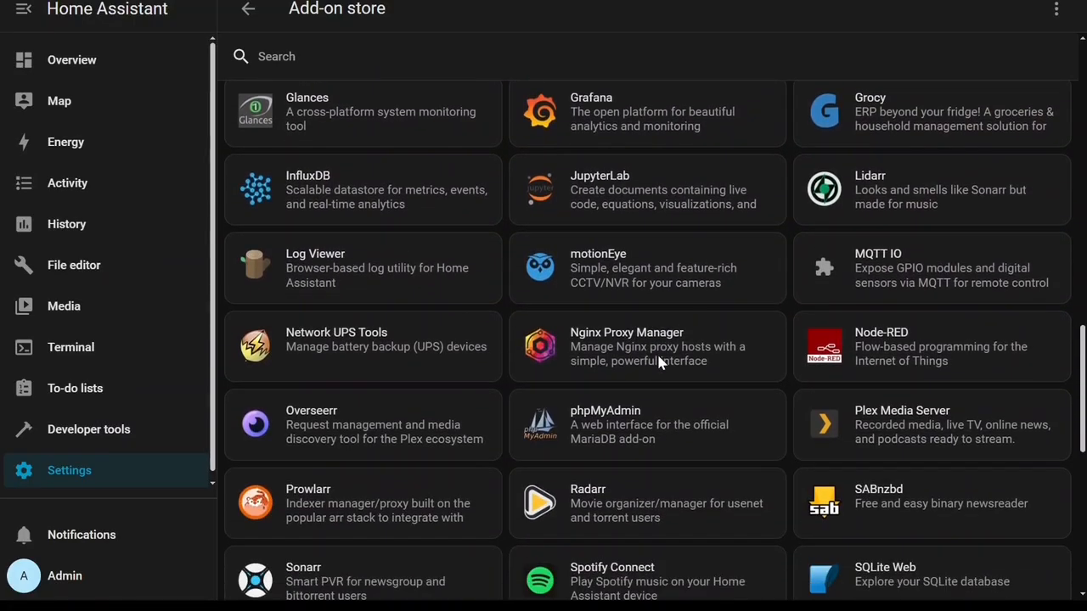
pyautogui.scroll(-4, 676, 443)
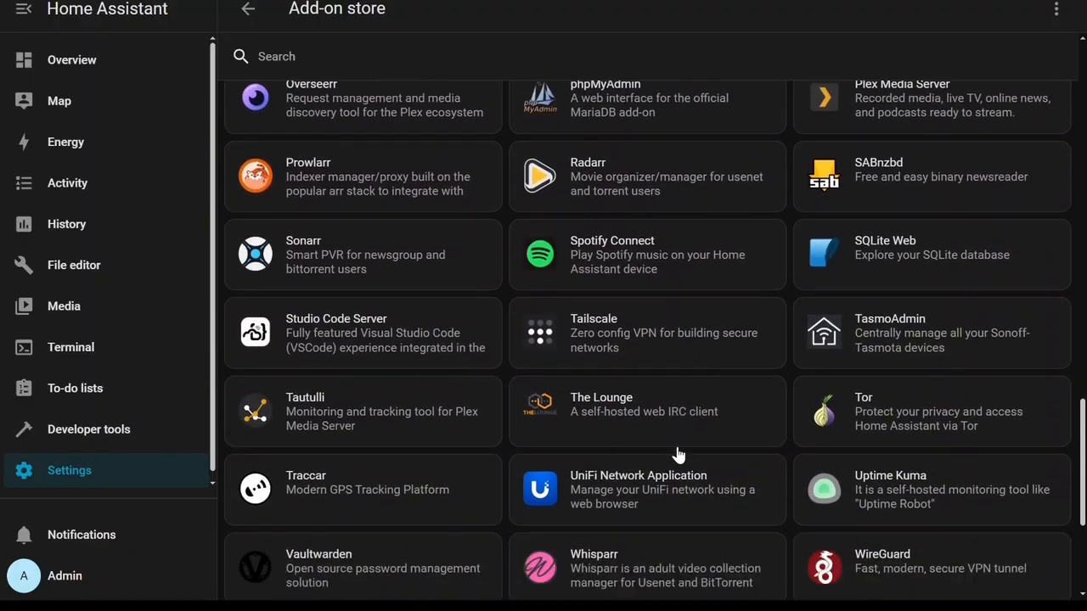
pyautogui.click(398, 335)
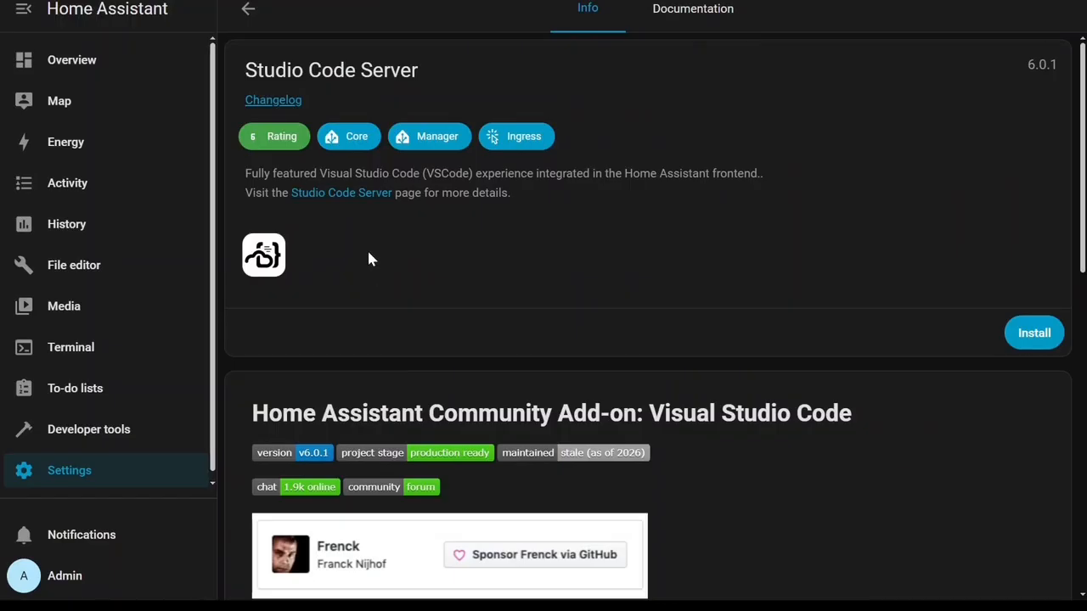
# Install the Studio Code Server add-on and enable its Watchdog and Add to sidebar options.
pyautogui.scroll(-5, 476, 359)
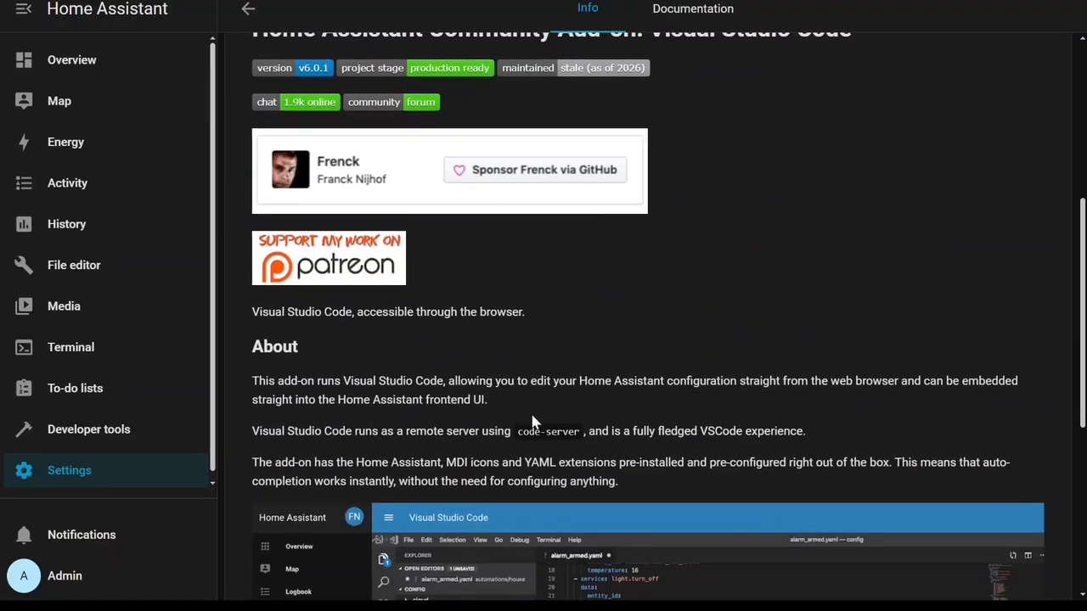
pyautogui.scroll(-4, 529, 408)
pyautogui.scroll(9, 562, 465)
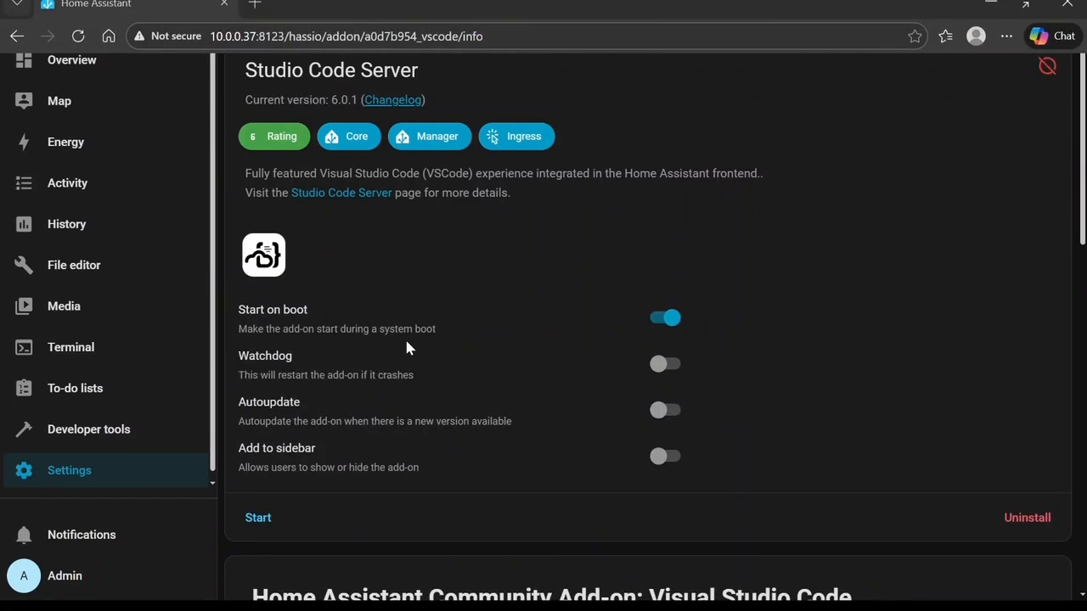
pyautogui.click(663, 369)
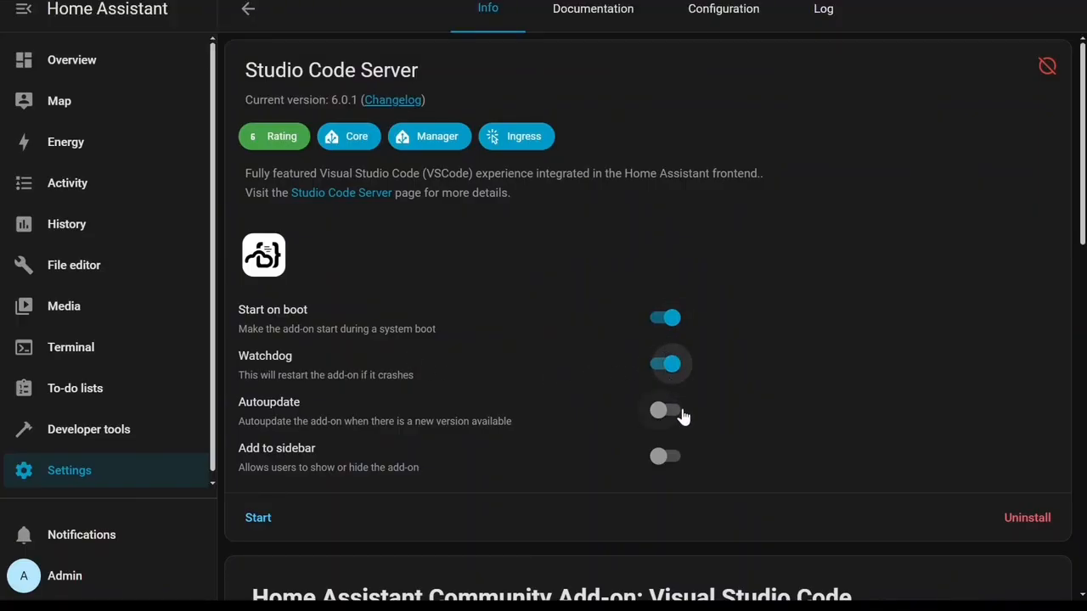
pyautogui.click(671, 457)
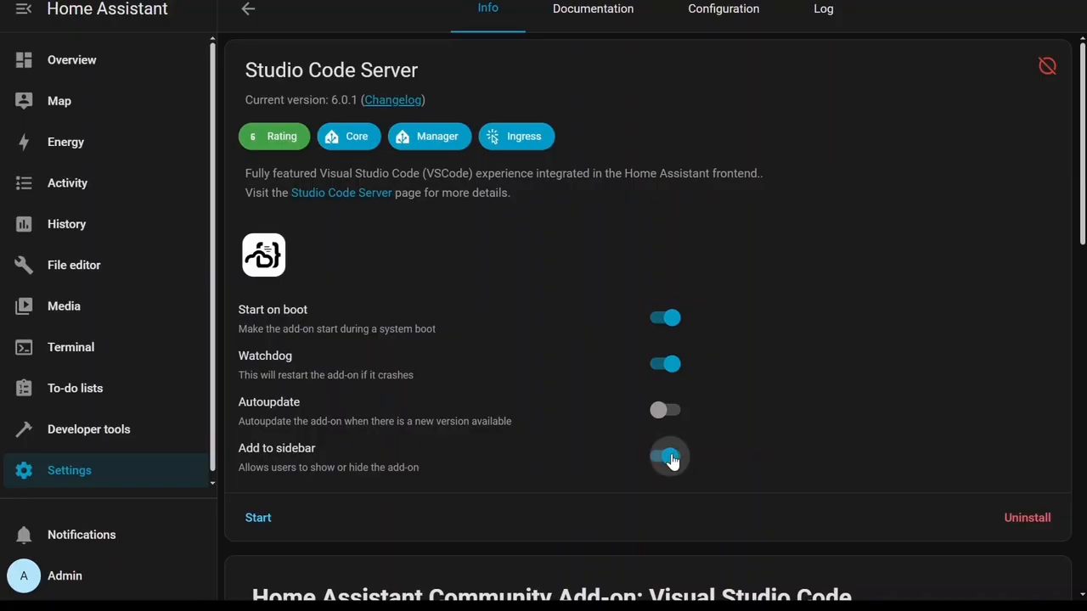
# Read the Studio Code Server documentation and open its Configuration page.
pyautogui.click(593, 10)
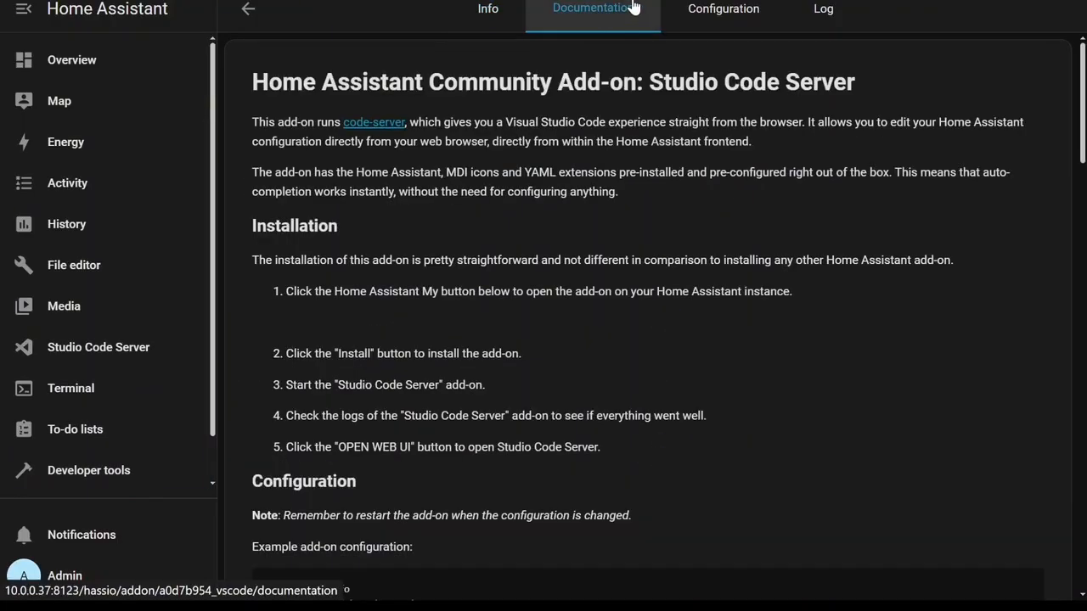
pyautogui.scroll(-2, 701, 200)
pyautogui.scroll(2, 703, 182)
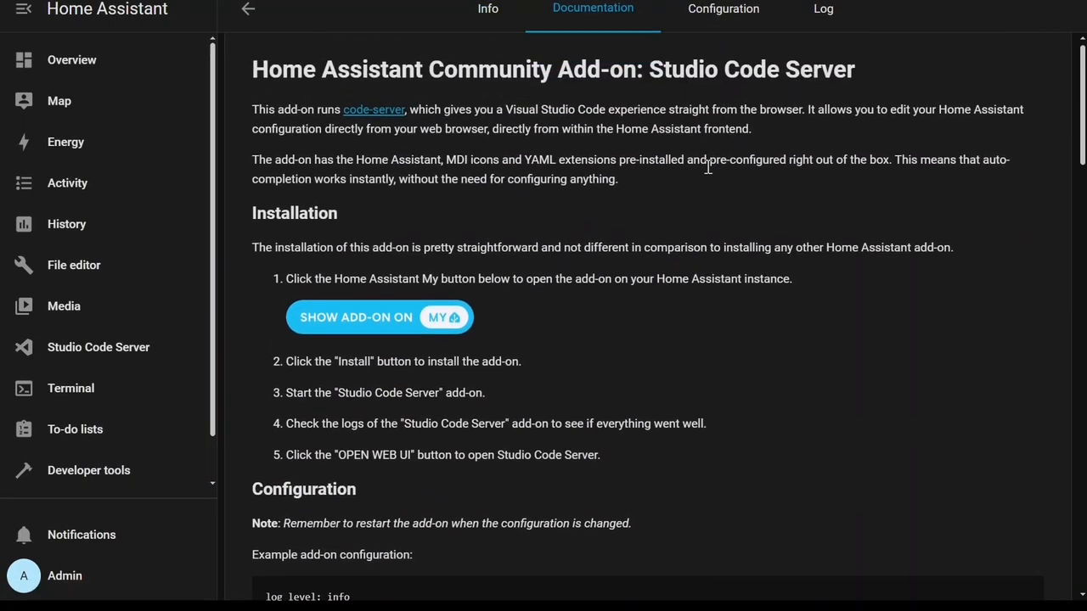
pyautogui.click(715, 11)
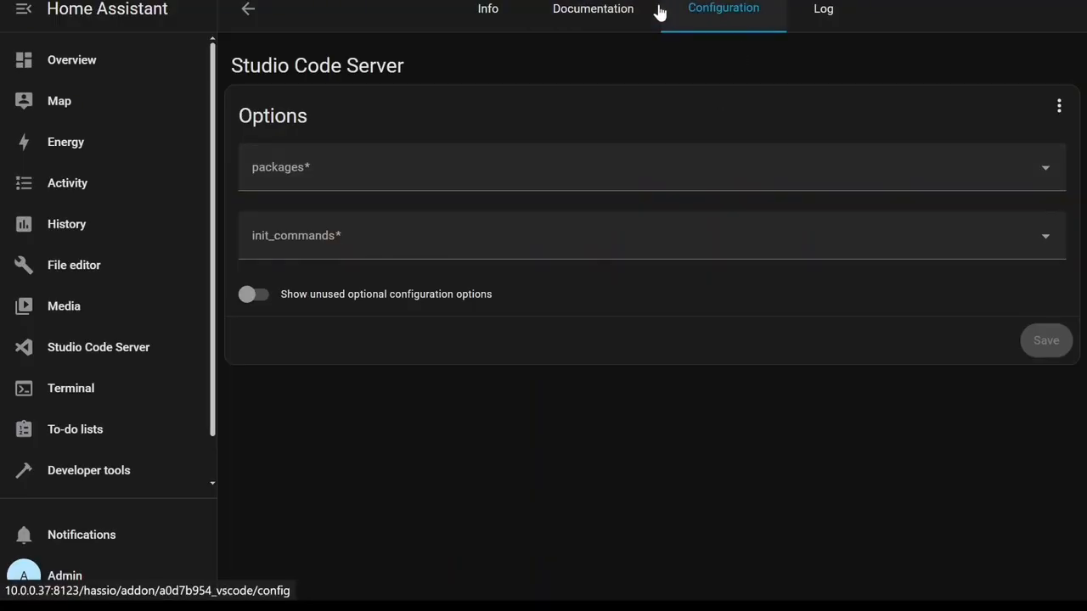
# Start the Studio Code Server add-on from its info page.
pyautogui.click(488, 10)
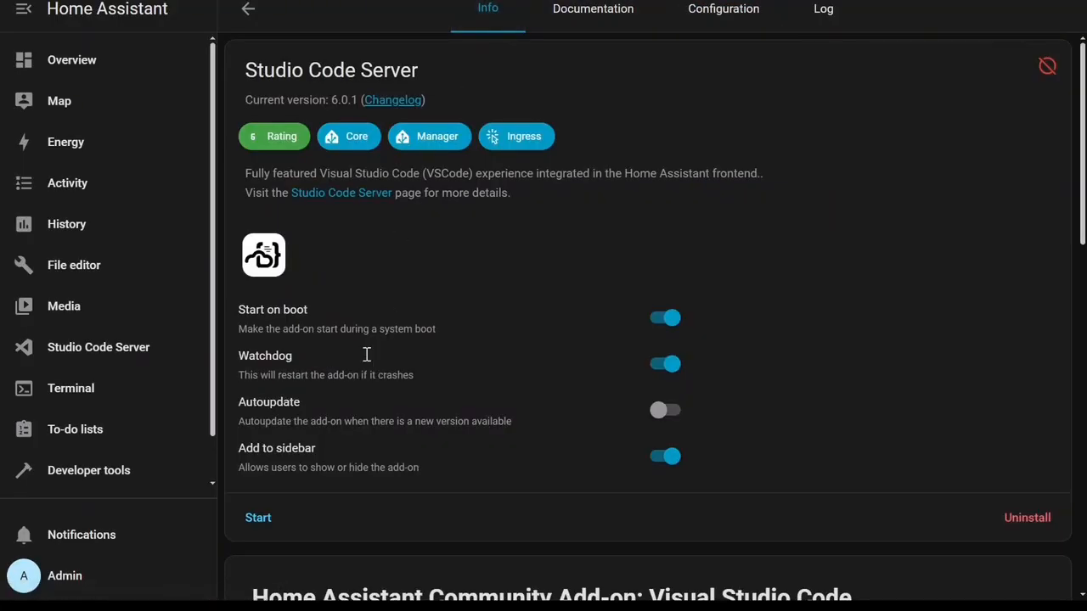
pyautogui.click(260, 527)
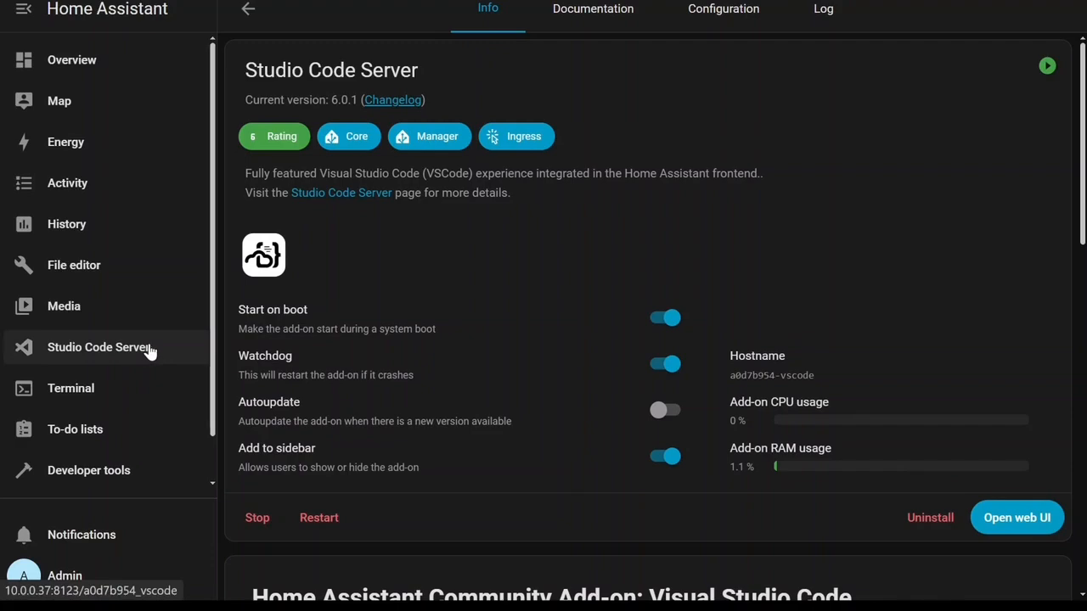
# Return to the add-on store and open the Matter Server add-on among the official add-ons.
pyautogui.click(249, 17)
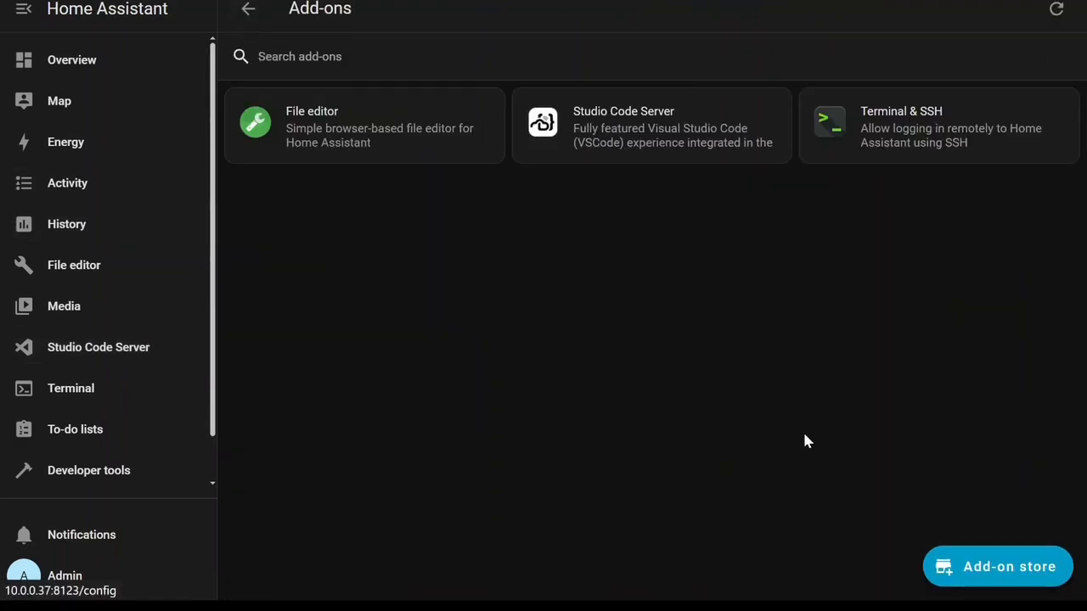
pyautogui.click(1024, 573)
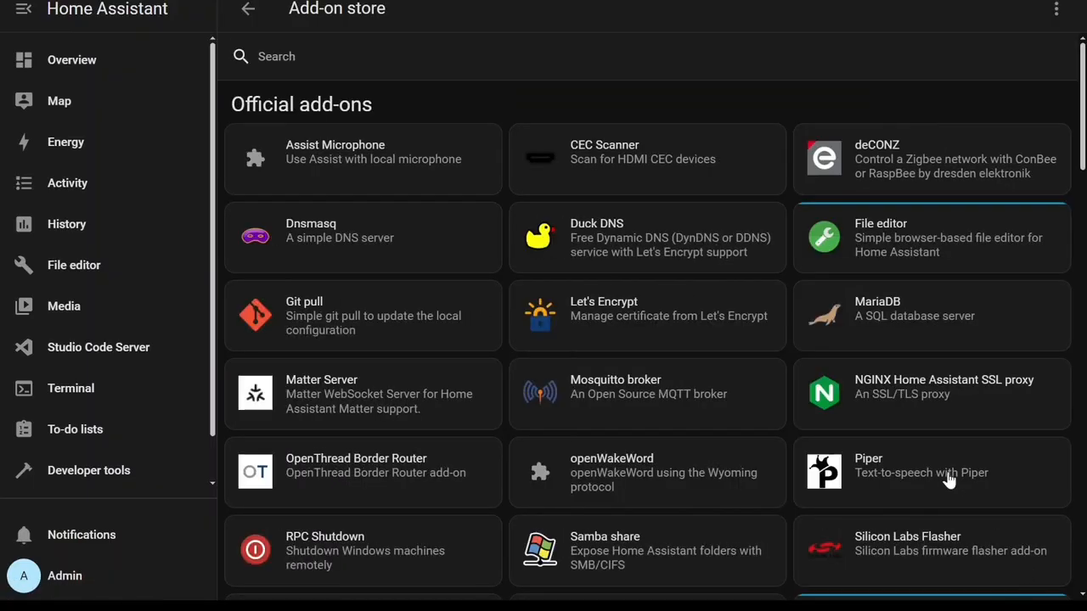
pyautogui.scroll(-1, 550, 405)
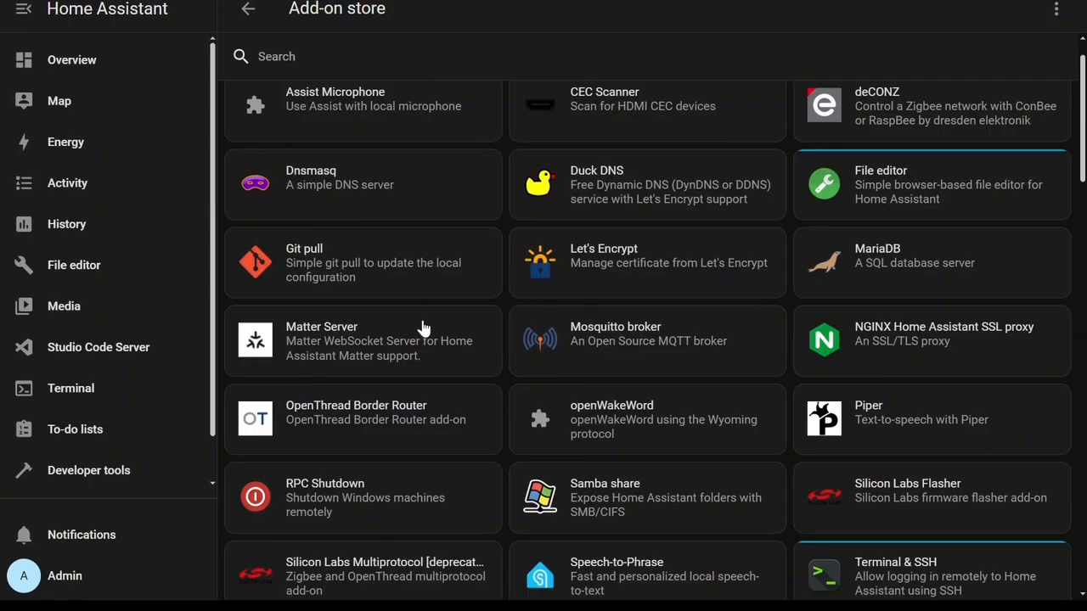
pyautogui.click(424, 328)
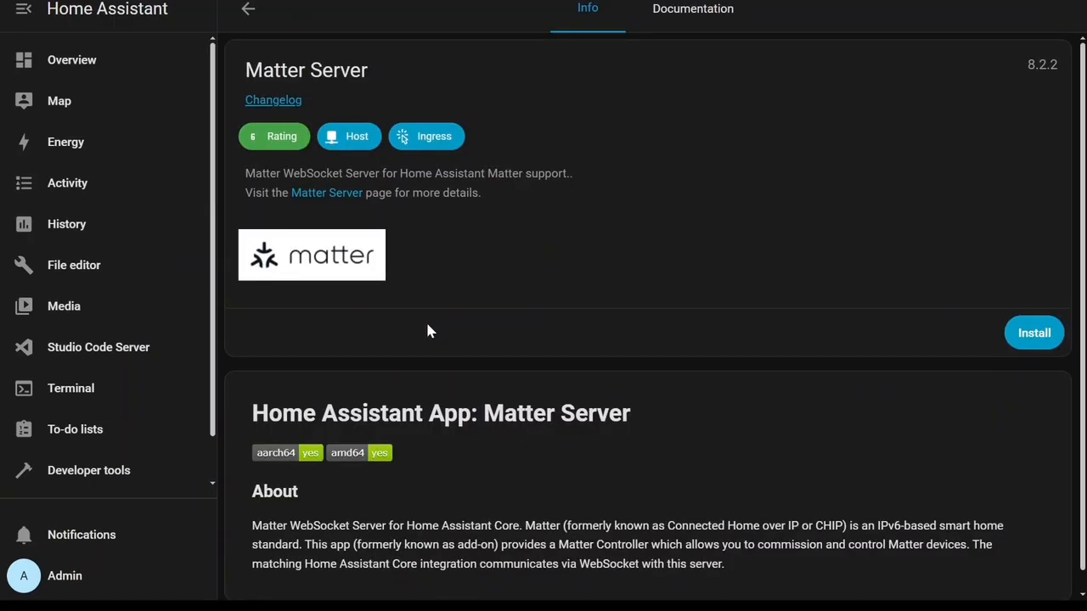
# Install the Matter Server add-on and enable its Watchdog and Add to sidebar options.
pyautogui.click(1029, 334)
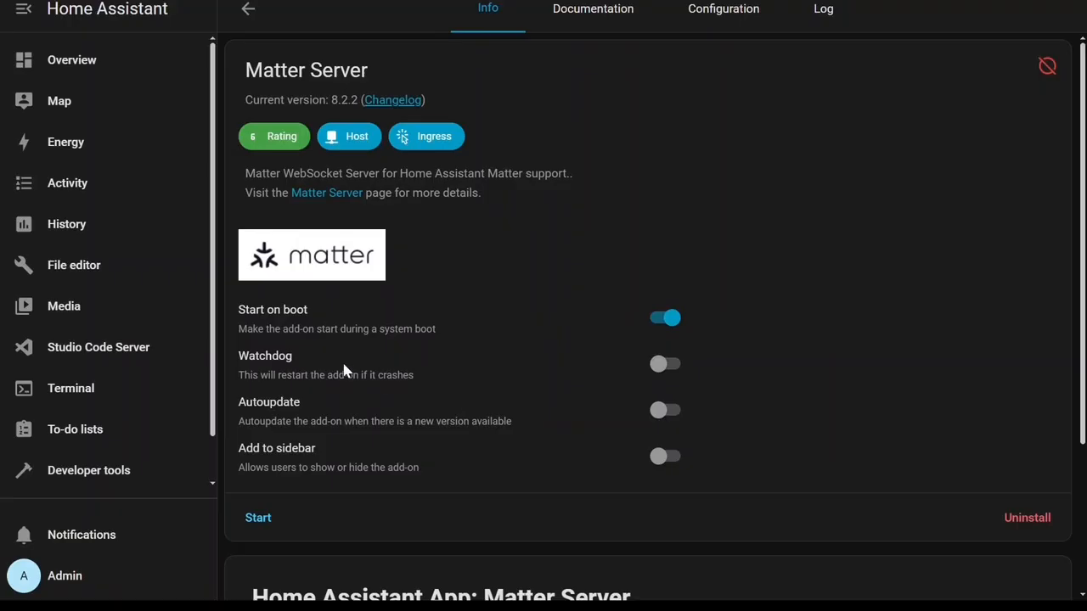
pyautogui.click(676, 370)
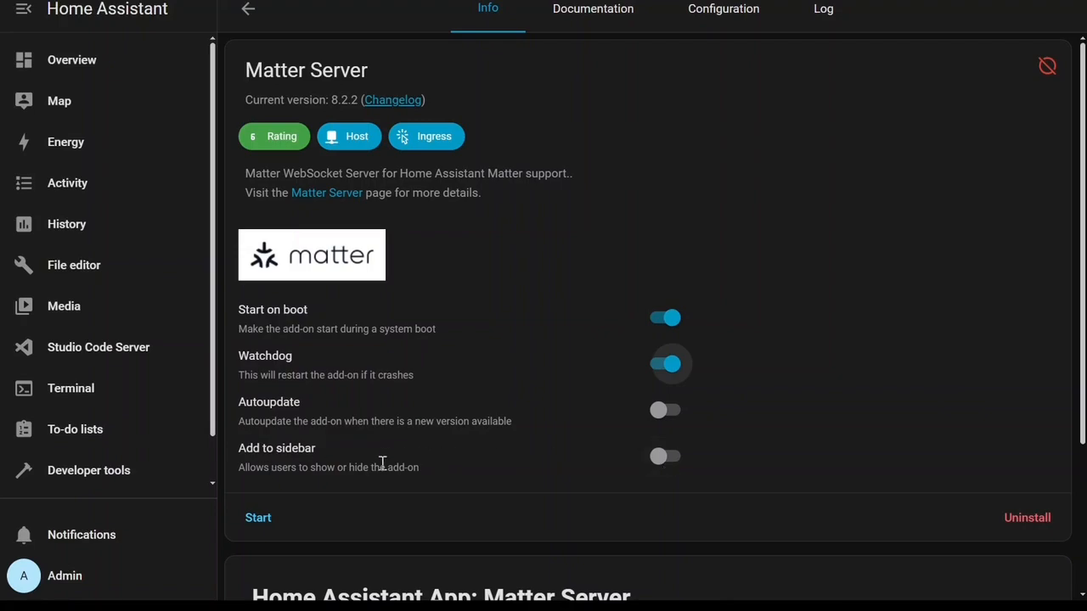
pyautogui.click(673, 459)
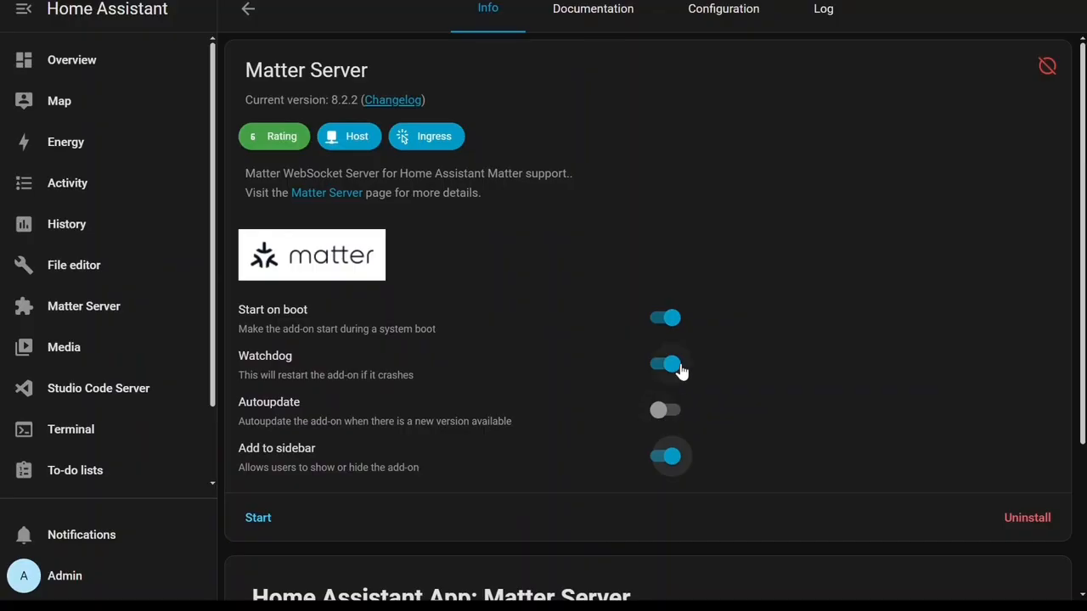
# Review the Matter Server documentation and configuration options, then return to its info page.
pyautogui.click(641, 17)
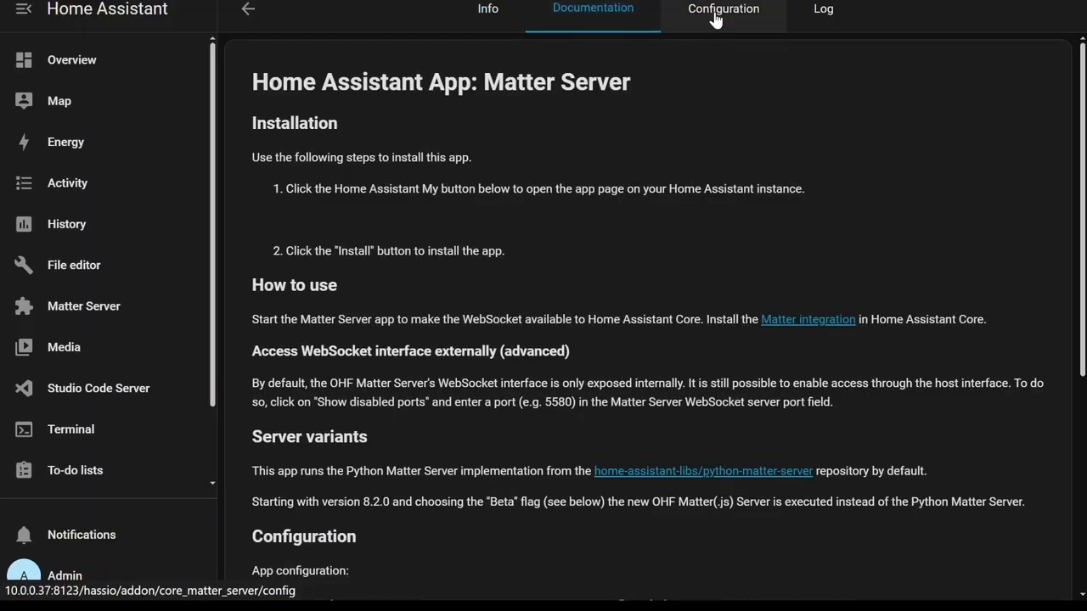
pyautogui.click(726, 17)
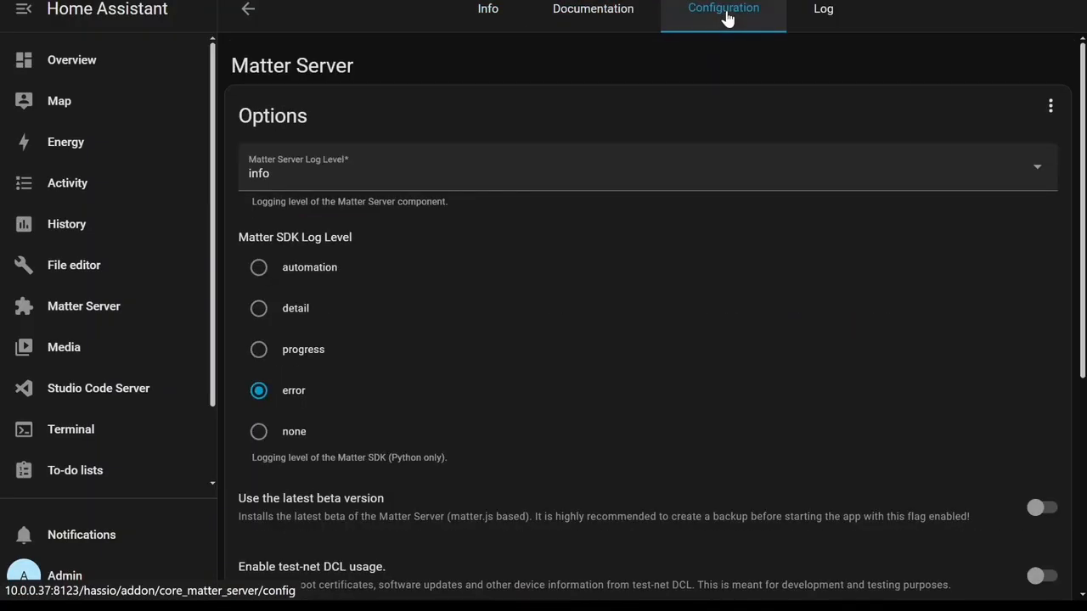
pyautogui.scroll(-3, 629, 323)
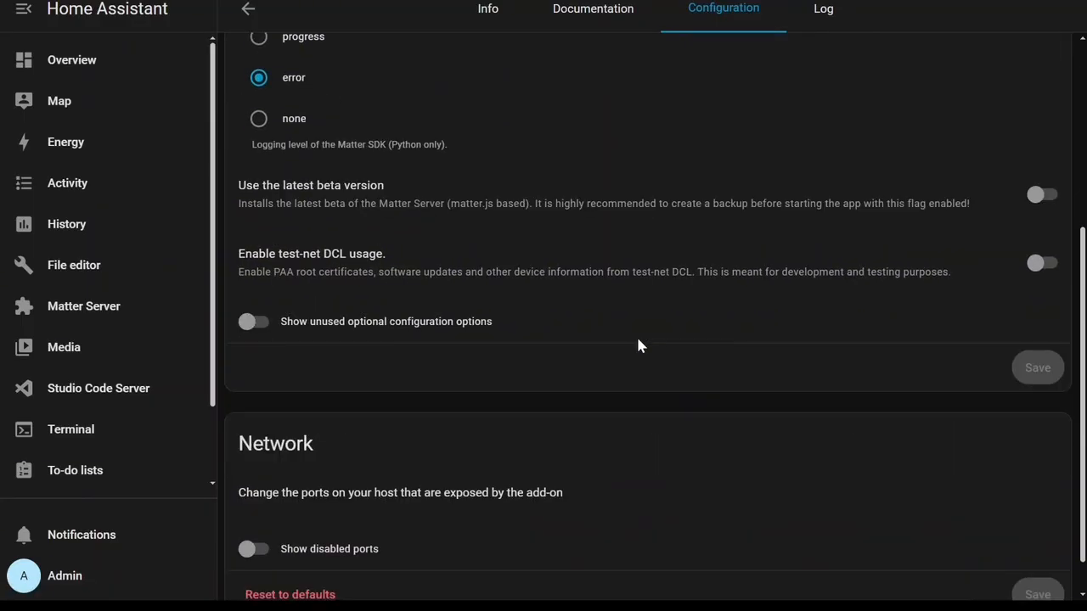
pyautogui.scroll(3, 639, 335)
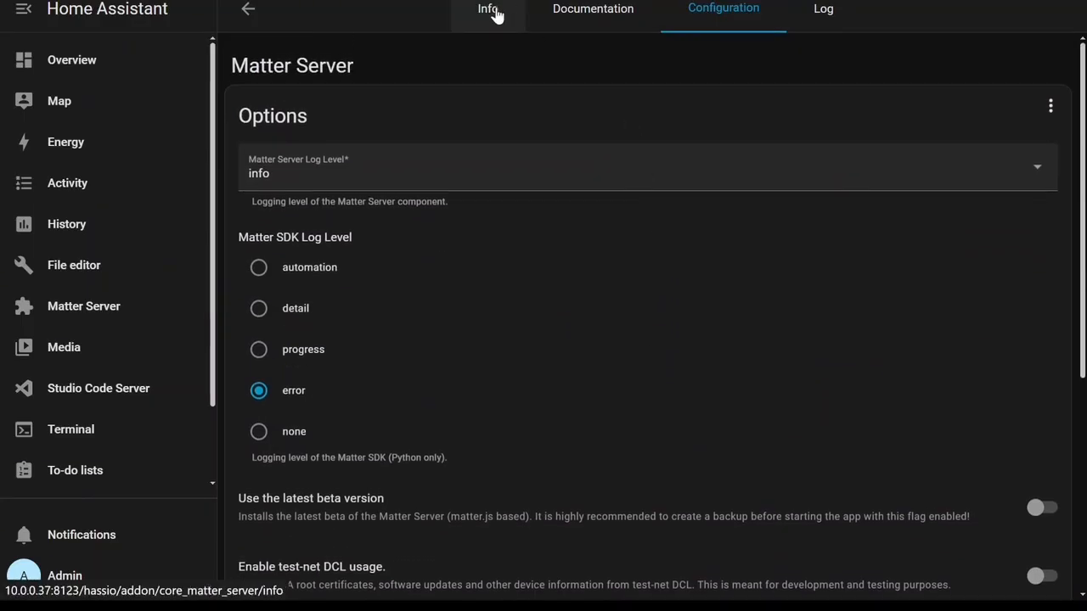
pyautogui.click(495, 15)
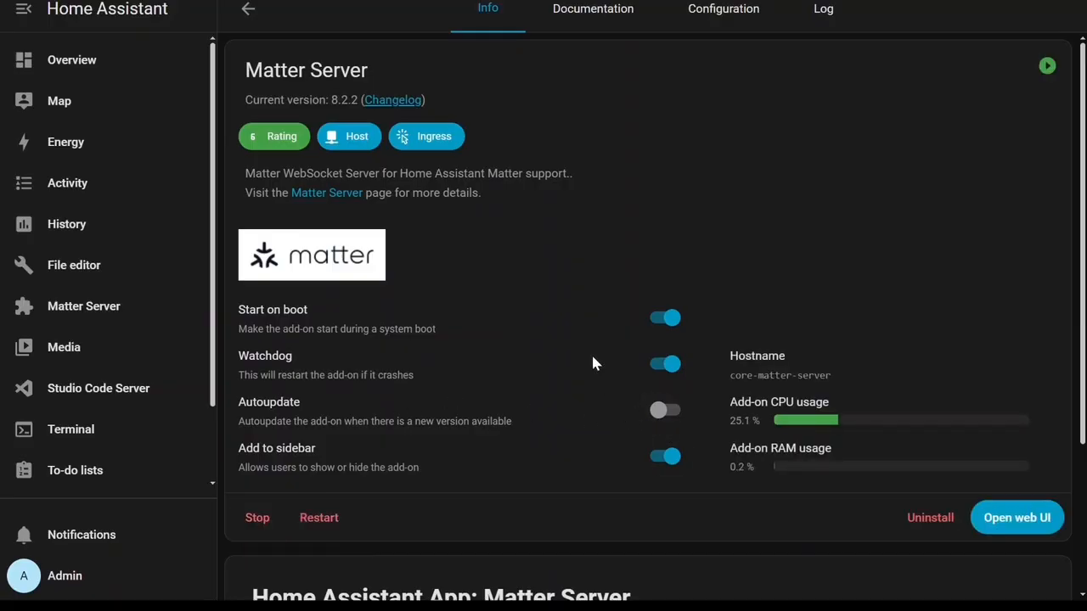
# Go back to the add-on store and open the Mosquitto broker add-on.
pyautogui.click(249, 11)
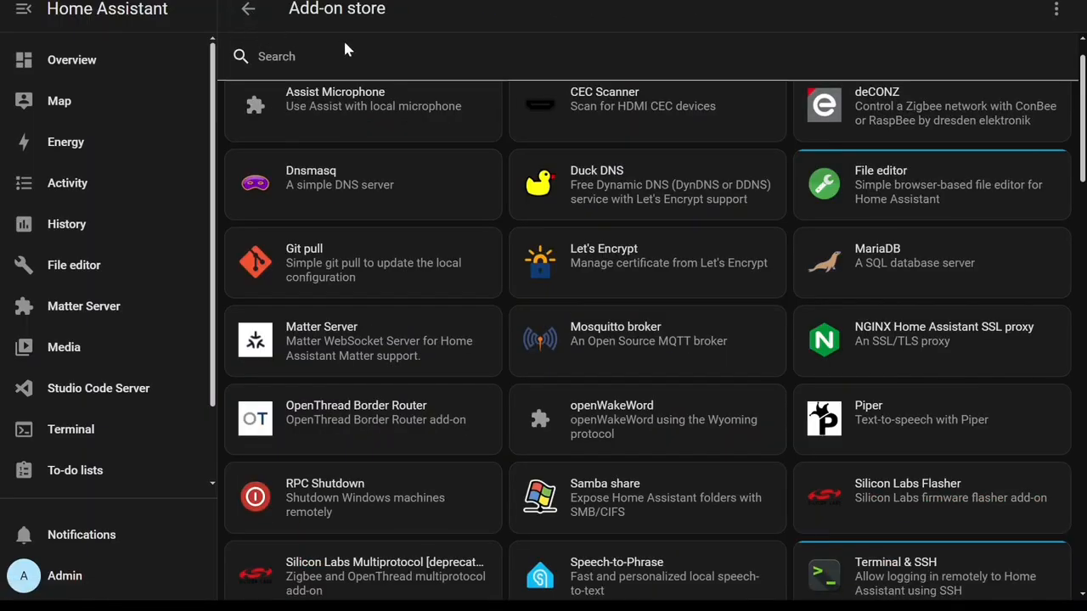
pyautogui.scroll(1, 736, 353)
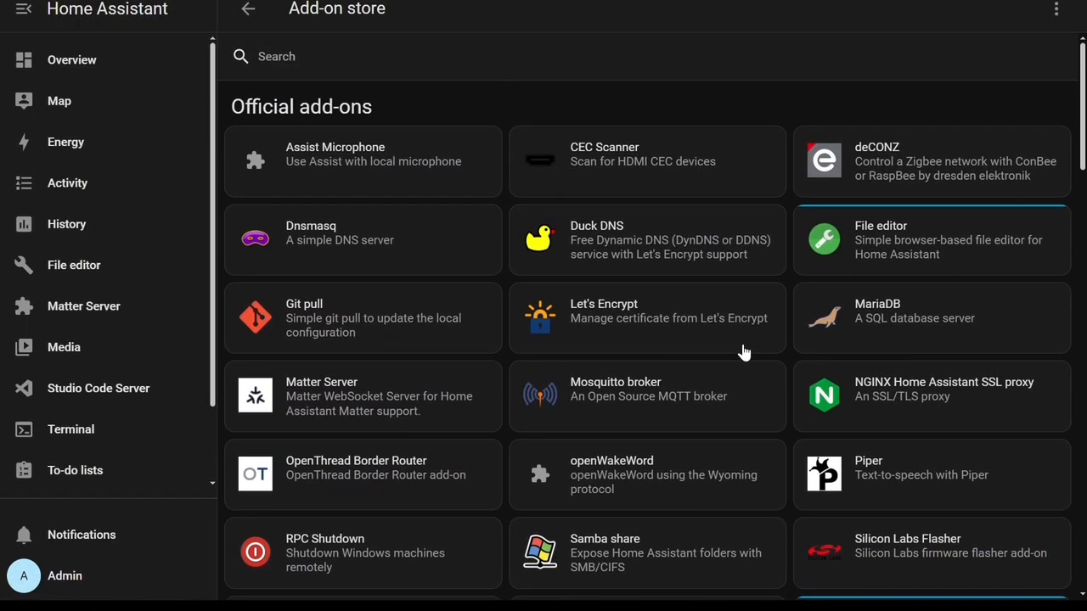
pyautogui.click(609, 422)
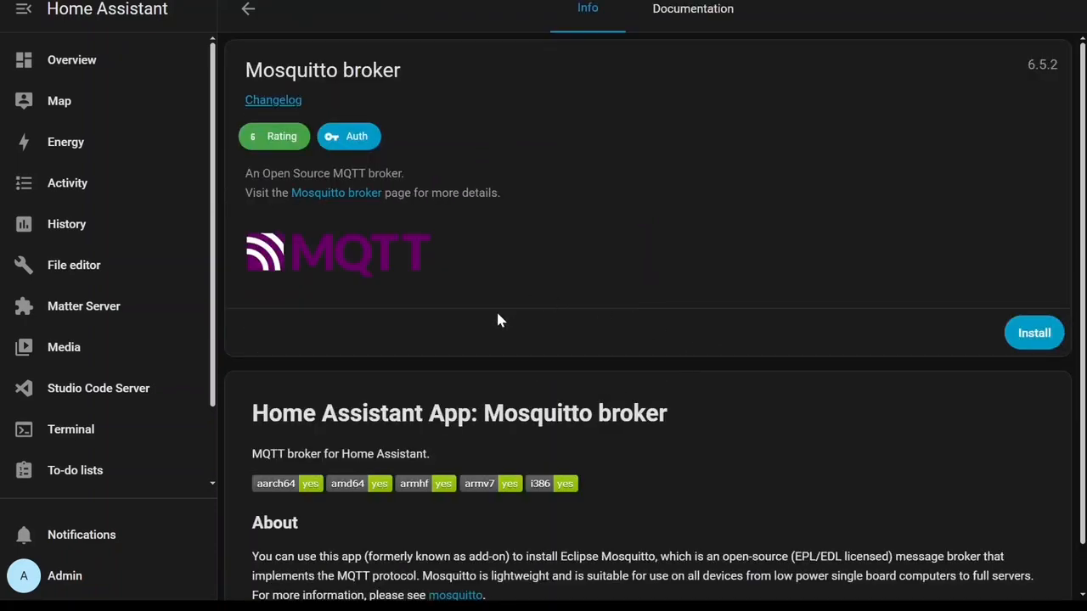
# Install the Mosquitto broker add-on and enable its Watchdog option.
pyautogui.scroll(-1, 498, 315)
pyautogui.scroll(1, 506, 327)
pyautogui.click(1049, 334)
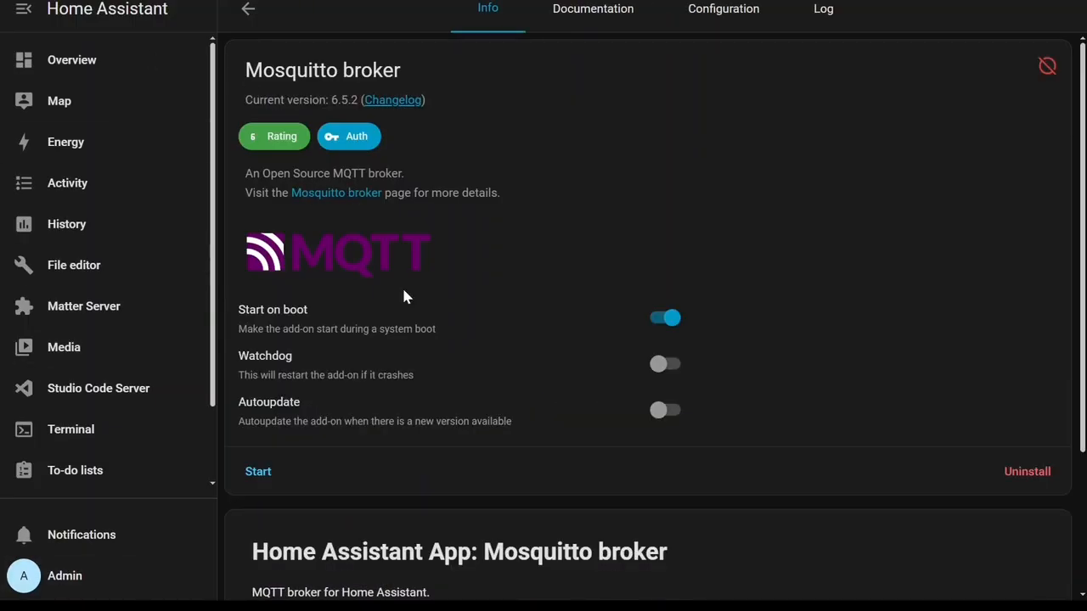
pyautogui.click(667, 374)
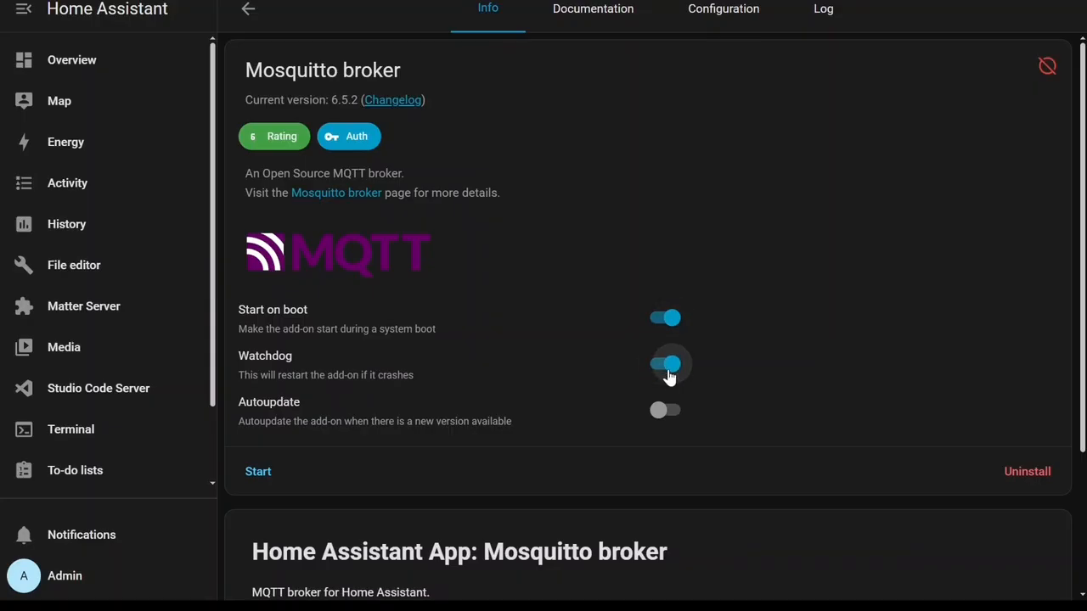
# Read the Mosquitto broker documentation and look over its configuration options.
pyautogui.click(606, 17)
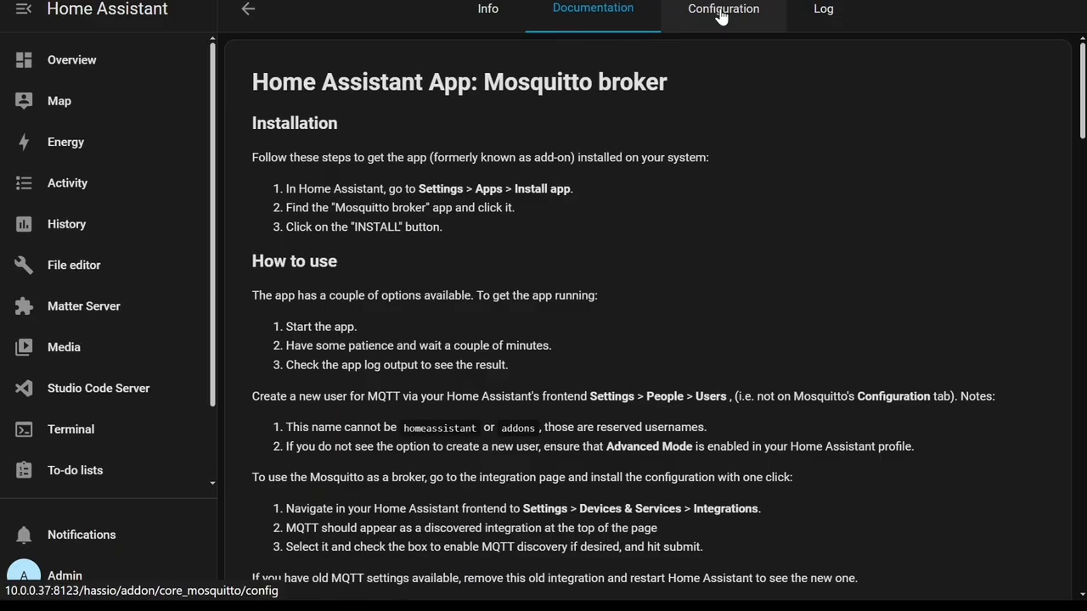
pyautogui.click(720, 15)
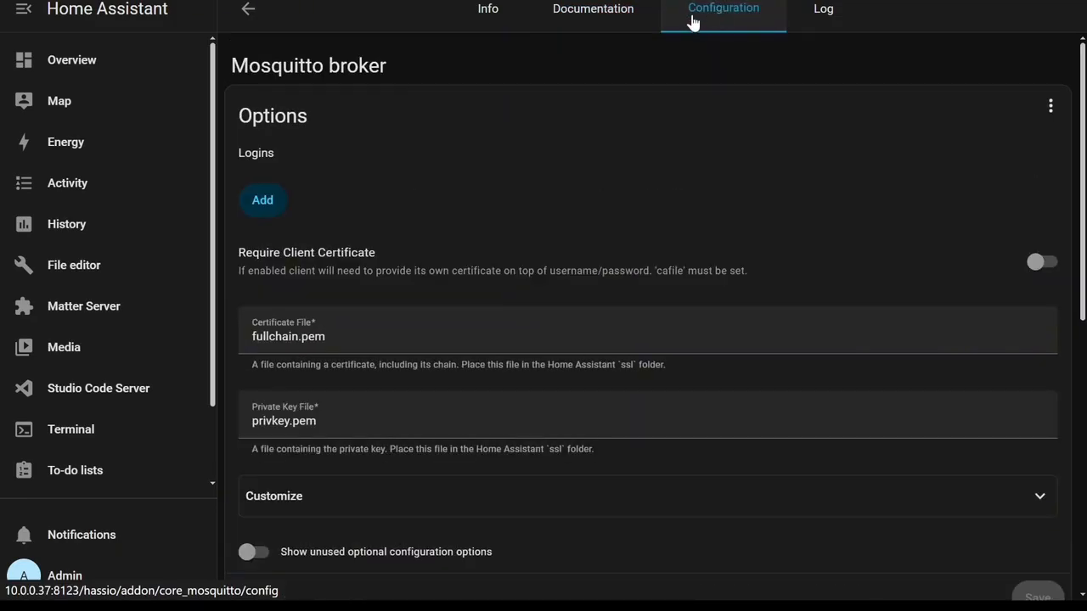
pyautogui.scroll(-7, 690, 120)
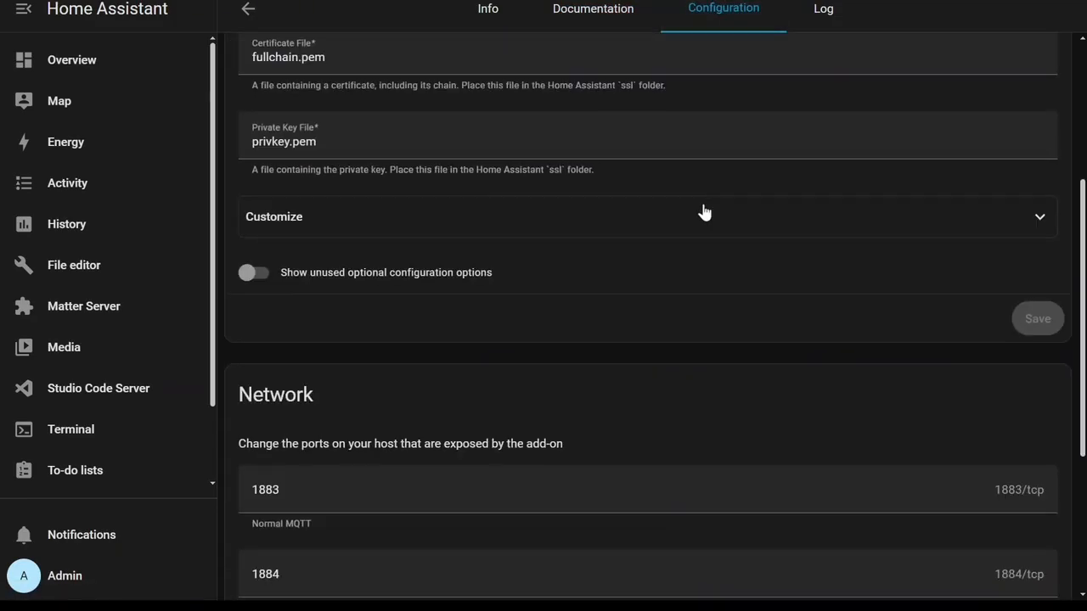
pyautogui.scroll(5, 360, 229)
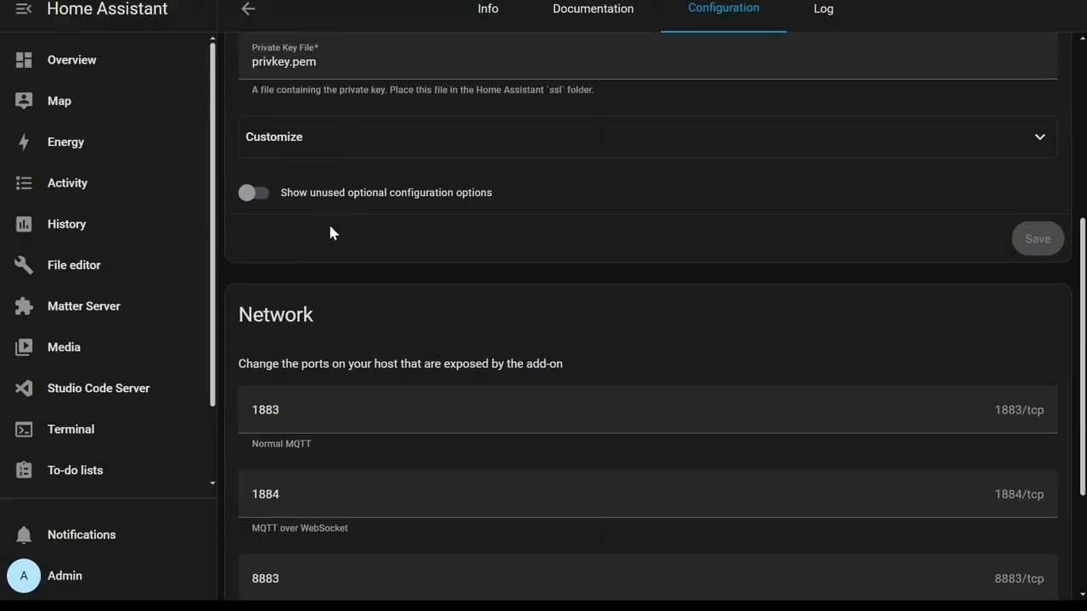
pyautogui.scroll(2, 270, 196)
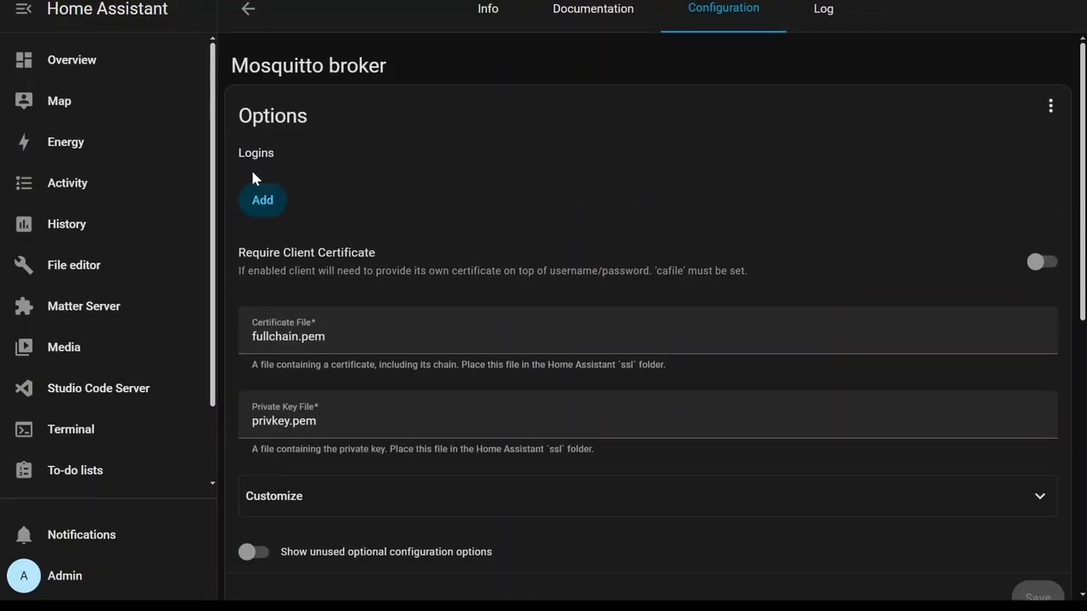
# Add a Mosquitto login with username mqtt and a password, then save the configuration.
pyautogui.click(265, 202)
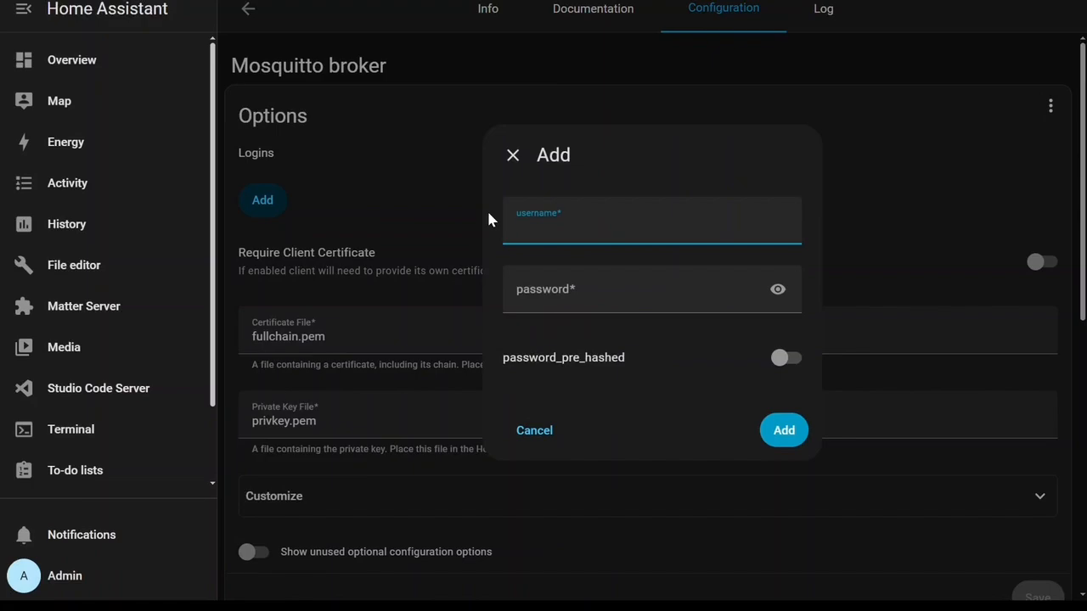
pyautogui.write('mqtt')
pyautogui.press('Tab')
pyautogui.press('Return')
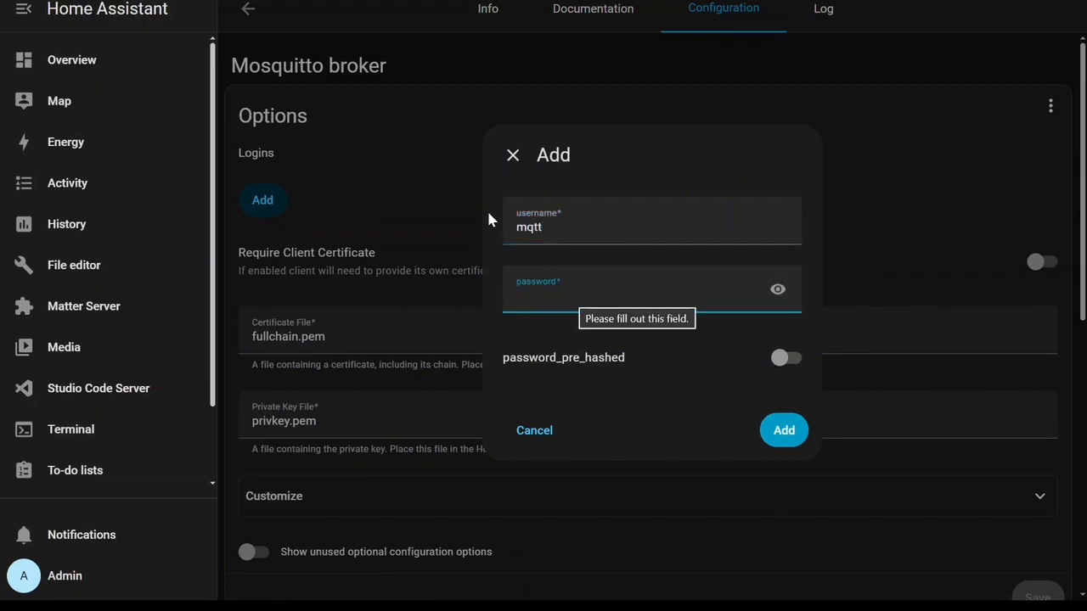
pyautogui.write('mqtt')
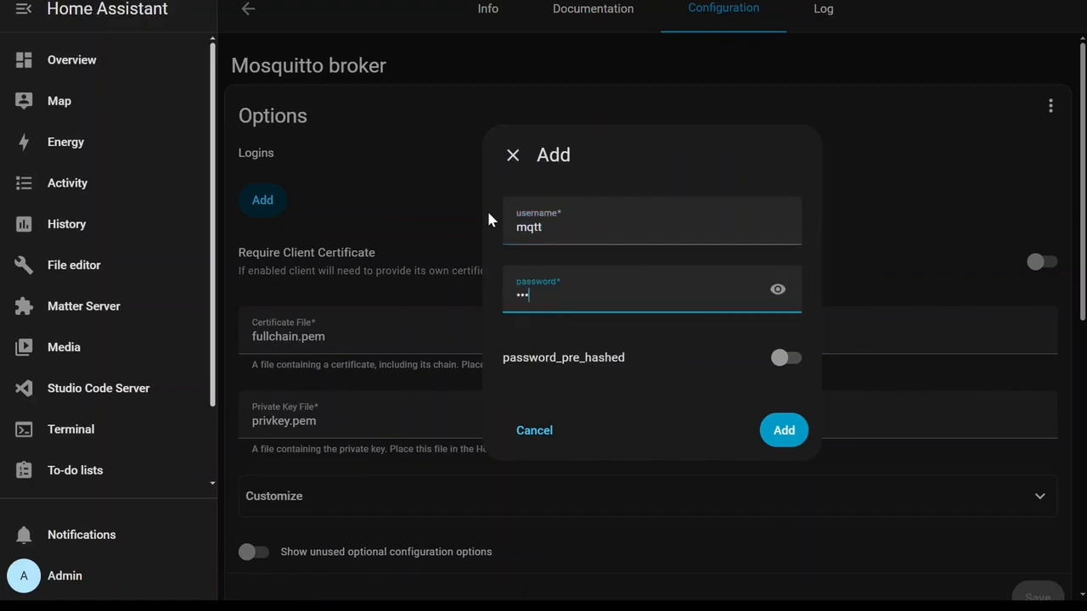
pyautogui.click(777, 432)
pyautogui.scroll(-3, 917, 262)
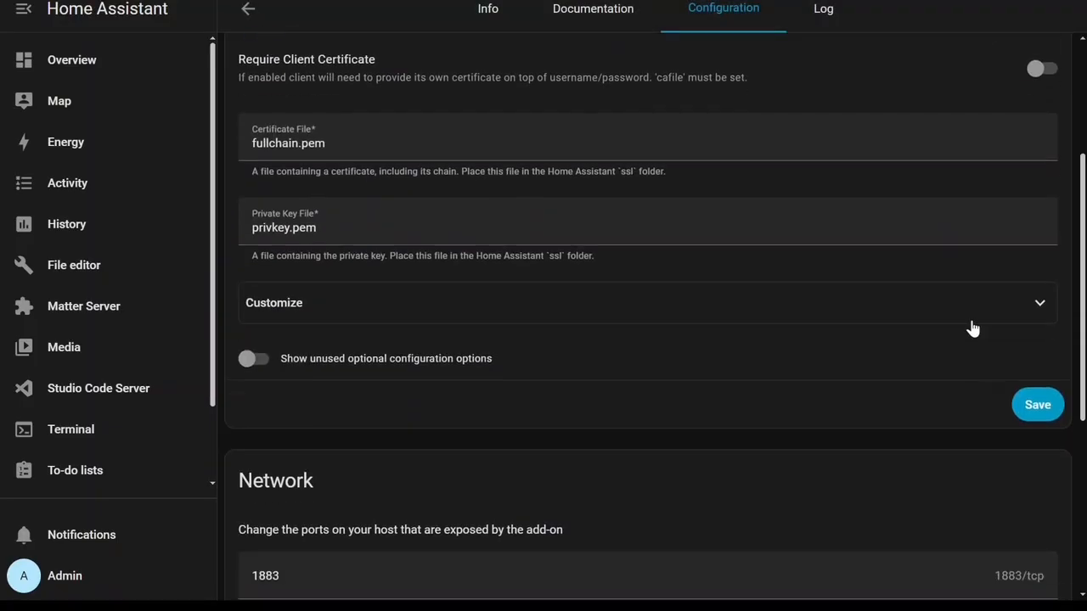
pyautogui.click(1035, 406)
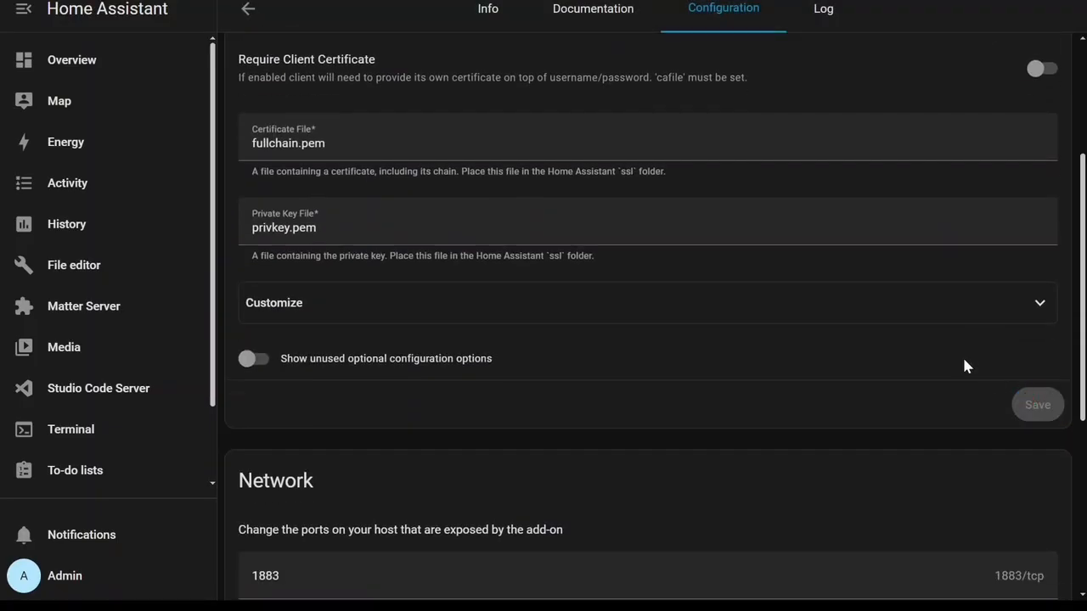
# Start the Mosquitto broker add-on from its info page.
pyautogui.click(496, 12)
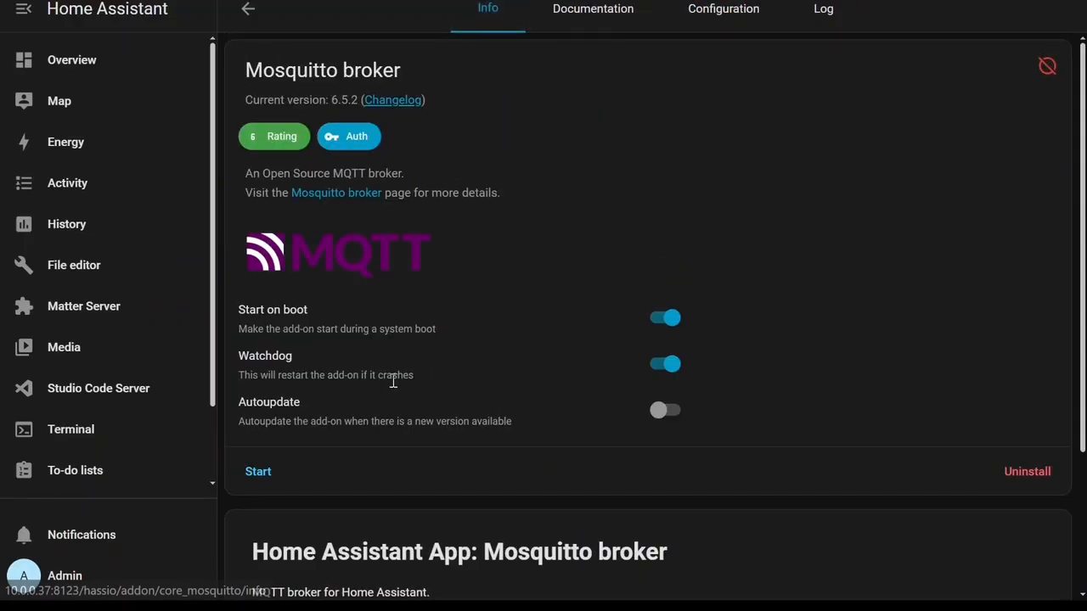
pyautogui.click(258, 476)
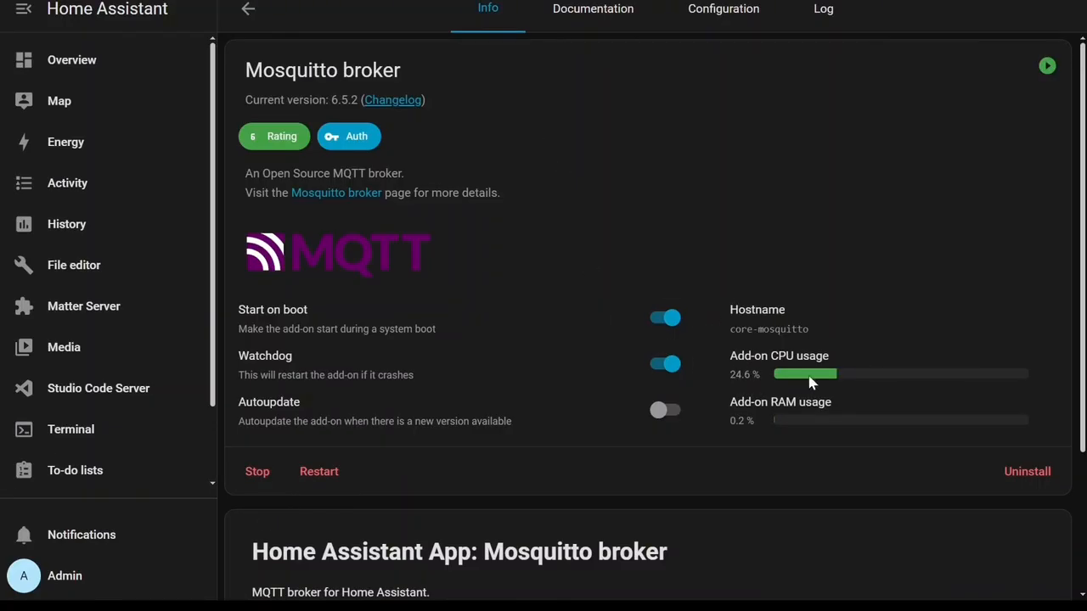
# Open the add-on store again through Settings and the installed add-ons list.
pyautogui.scroll(-2, 213, 352)
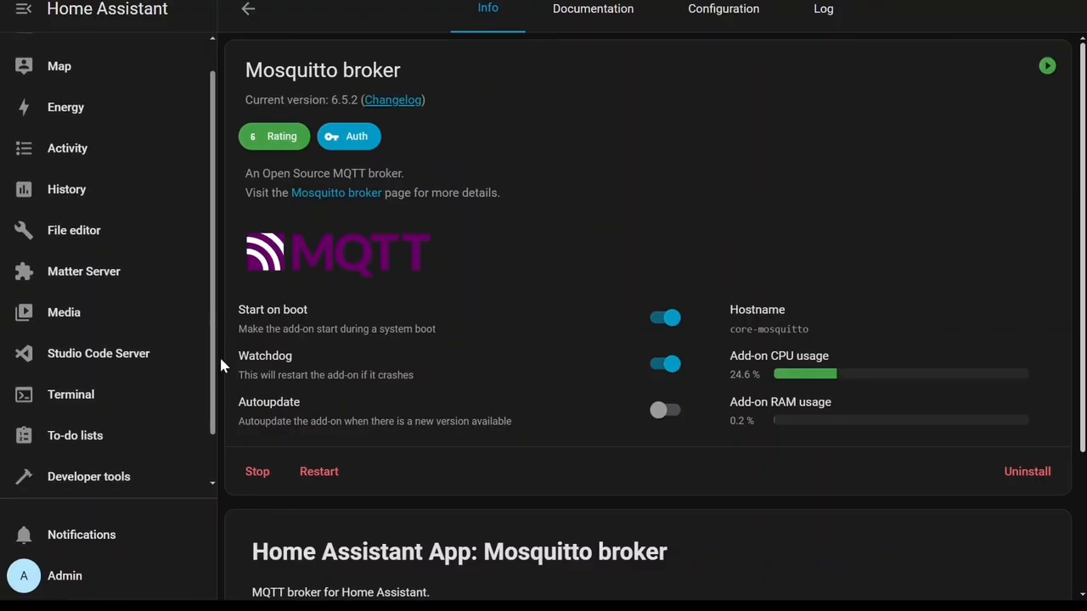
pyautogui.click(128, 472)
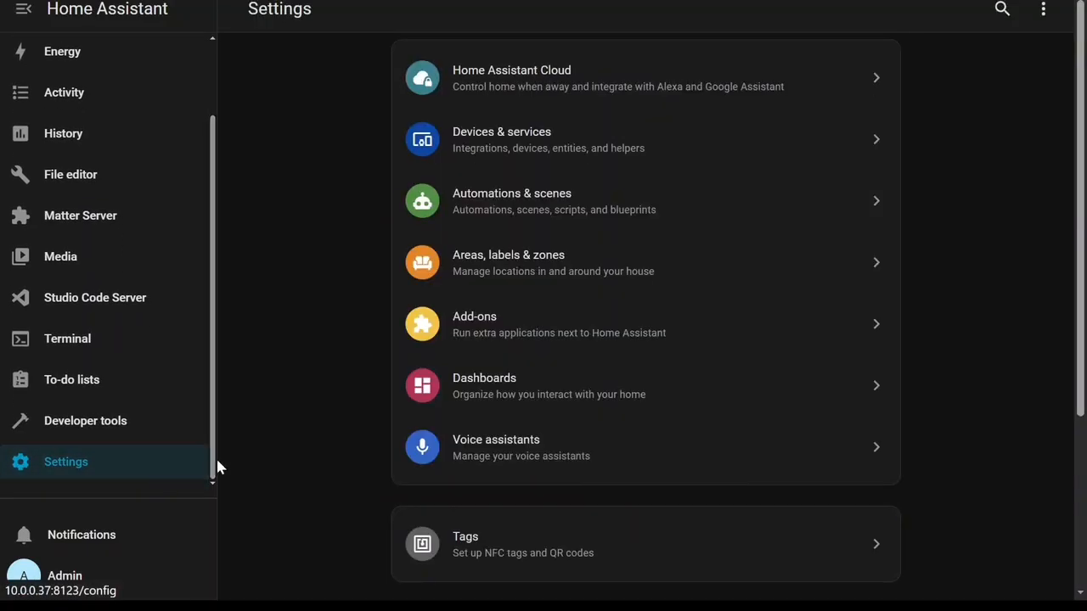
pyautogui.click(521, 331)
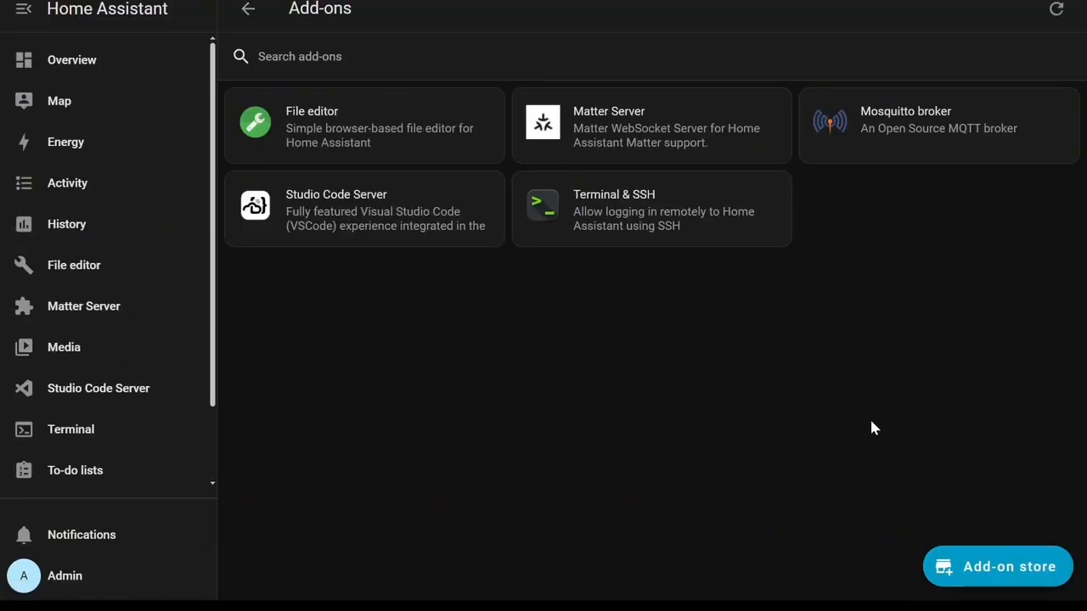
pyautogui.click(992, 567)
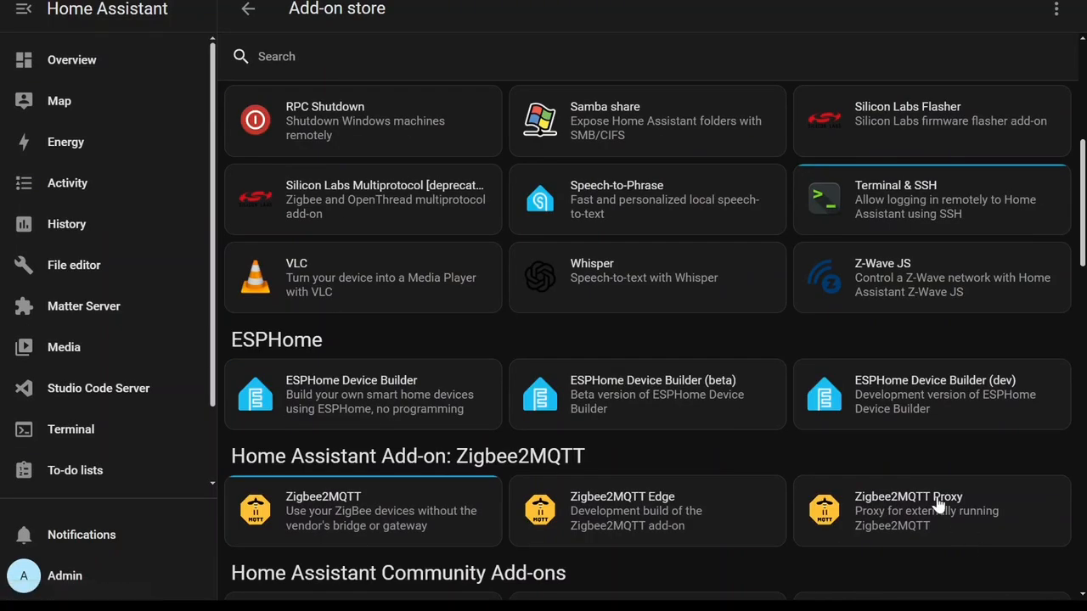
# Open the Samba share add-on and turn on its Watchdog option.
pyautogui.scroll(3, 734, 350)
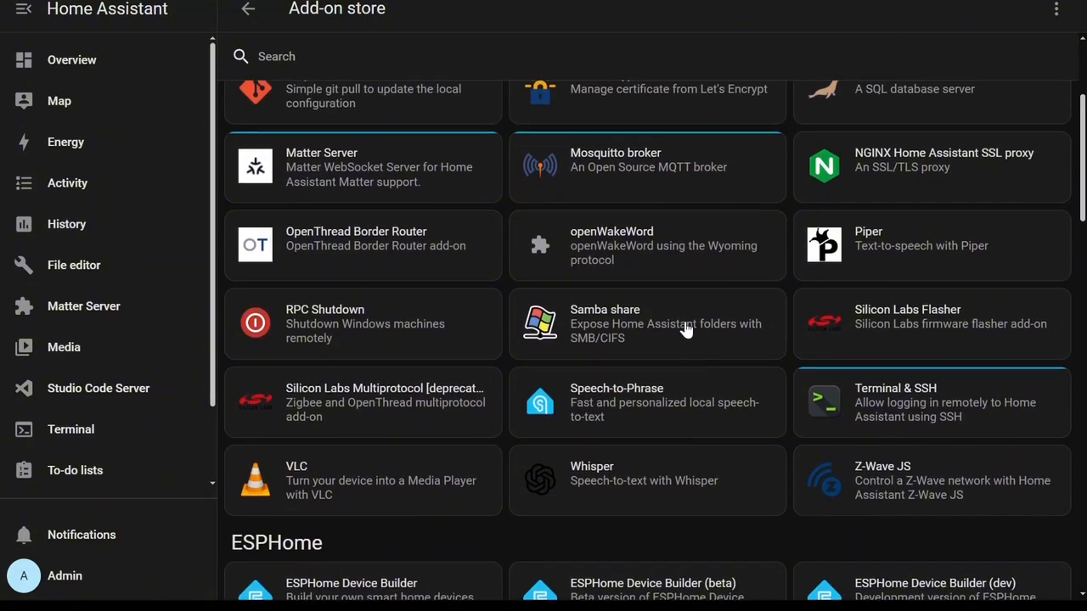
pyautogui.click(684, 363)
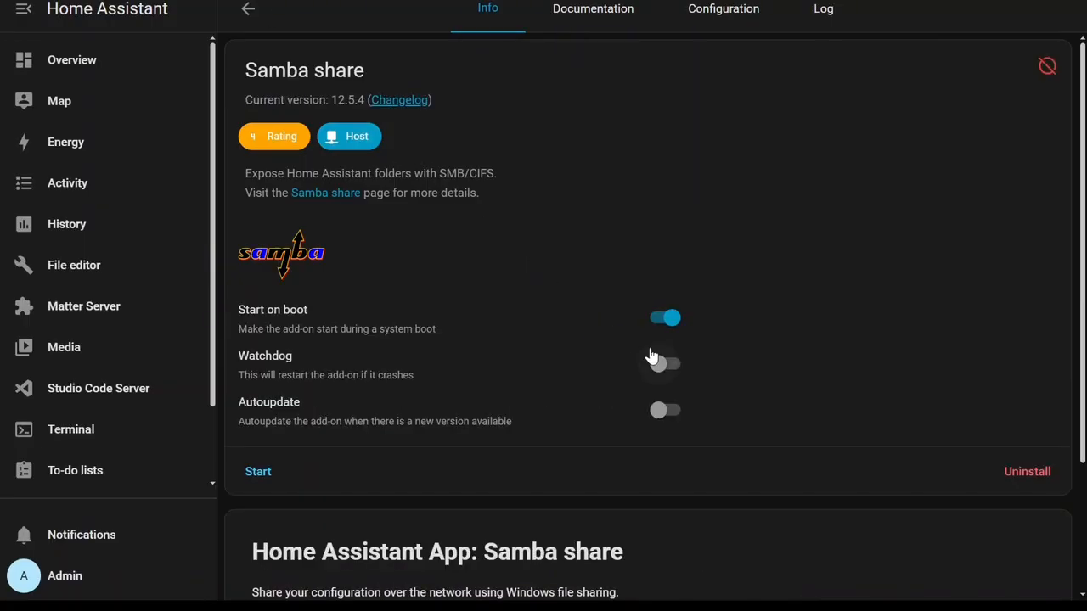
pyautogui.click(671, 366)
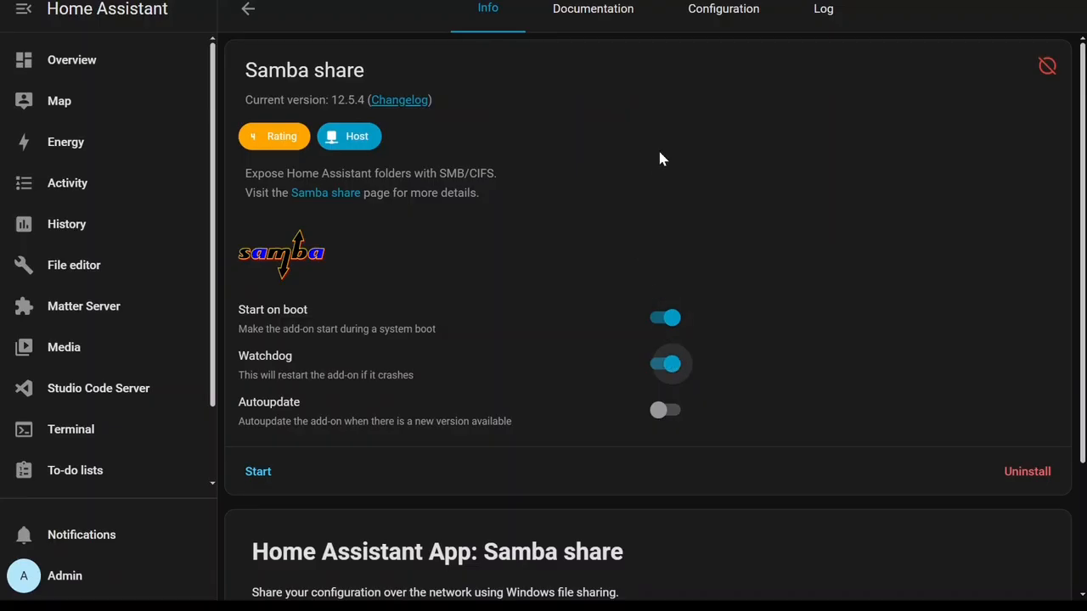
# Configure Samba share with username ha and a password, then save the options.
pyautogui.click(715, 19)
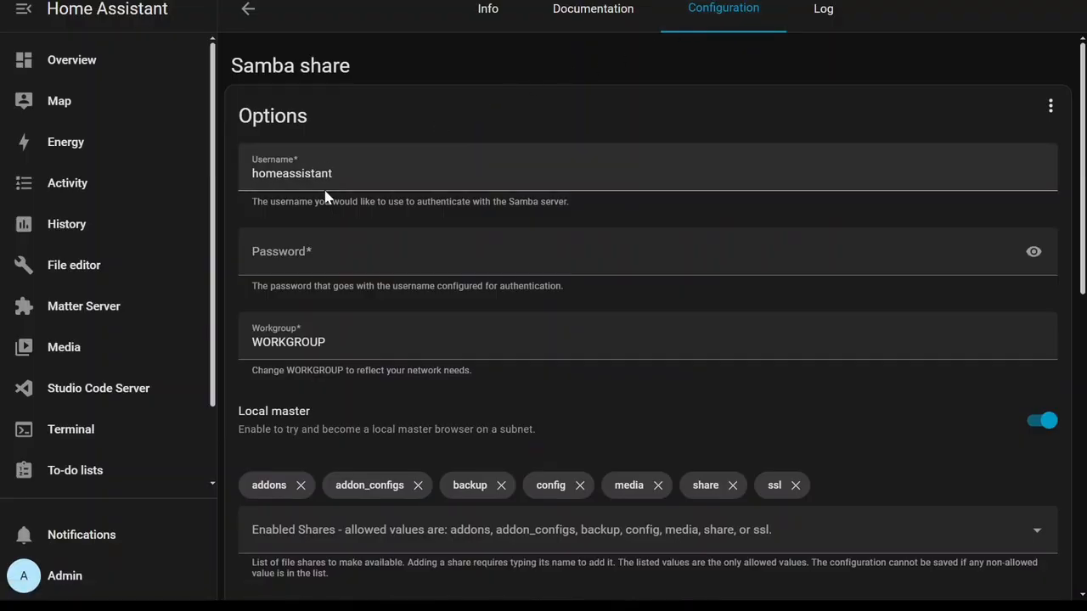
pyautogui.doubleClick(347, 172)
pyautogui.click(352, 253)
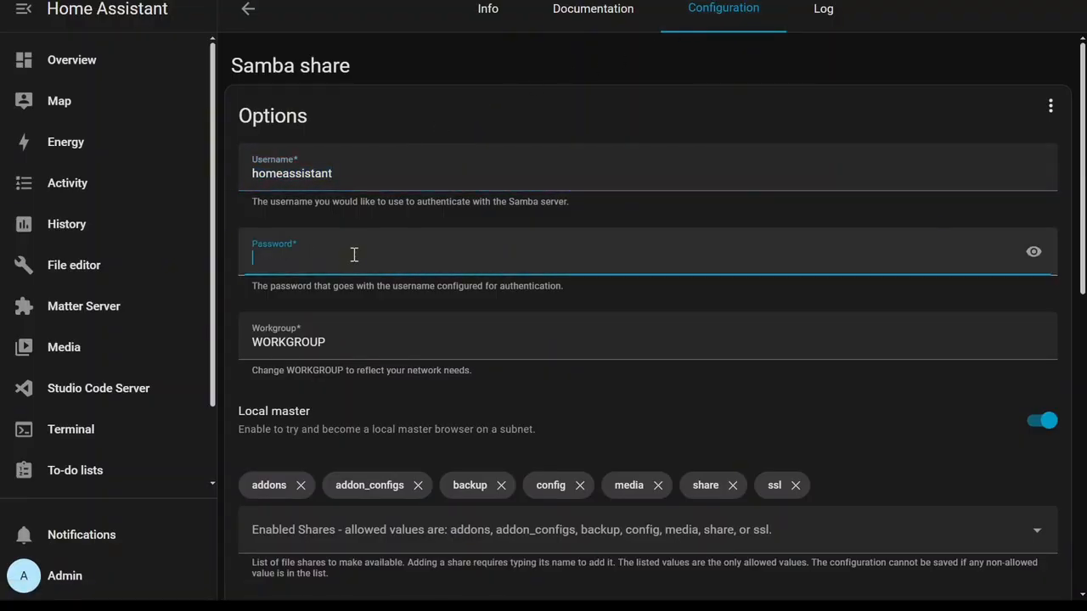
pyautogui.write('•••')
pyautogui.moveTo(335, 173); pyautogui.dragTo(203, 188)
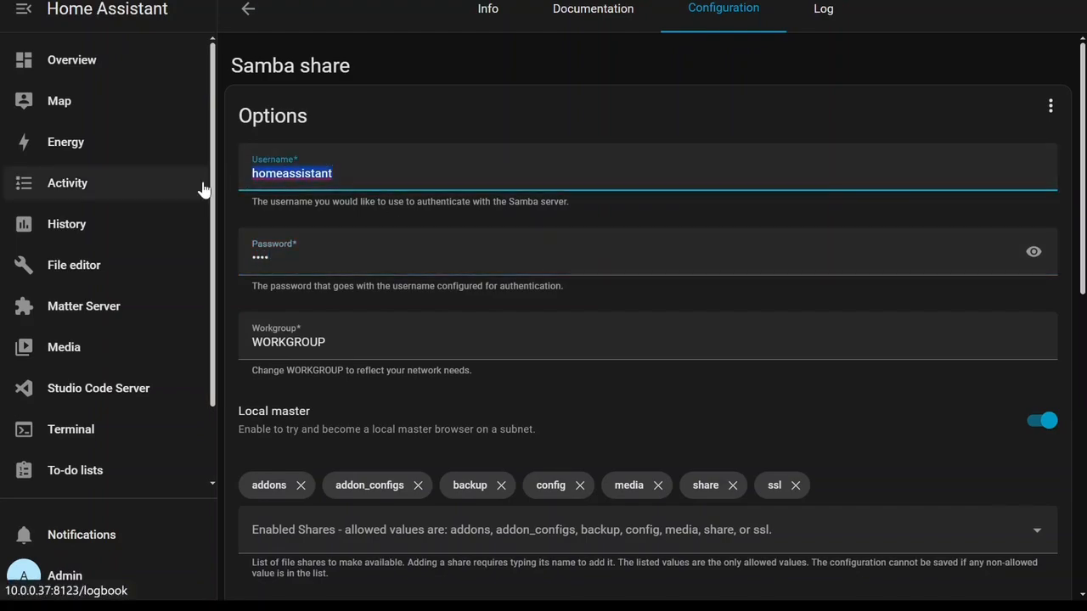
pyautogui.write('ha')
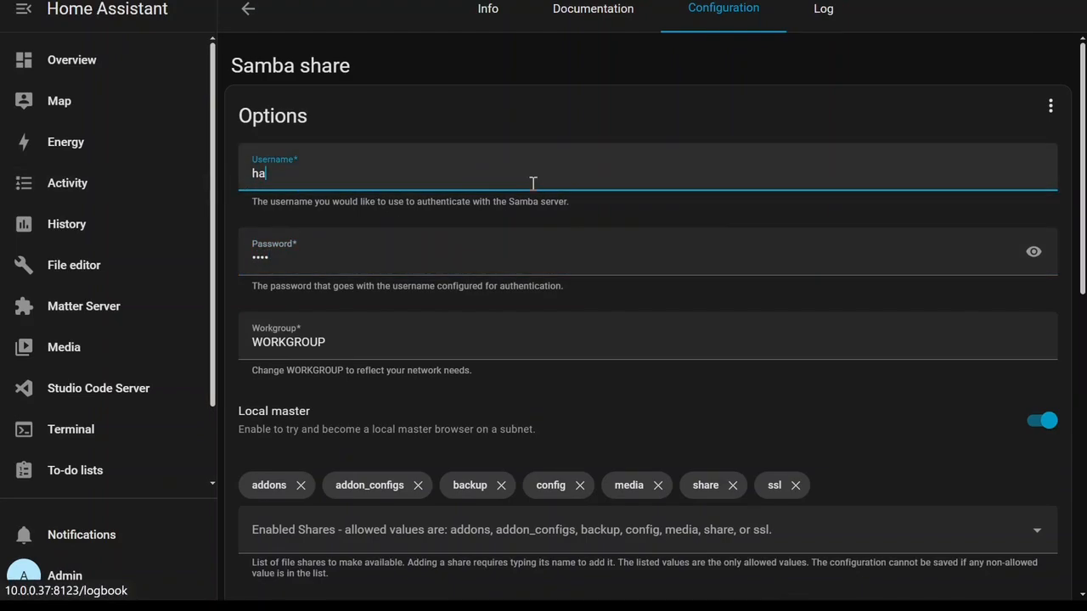
pyautogui.click(1033, 253)
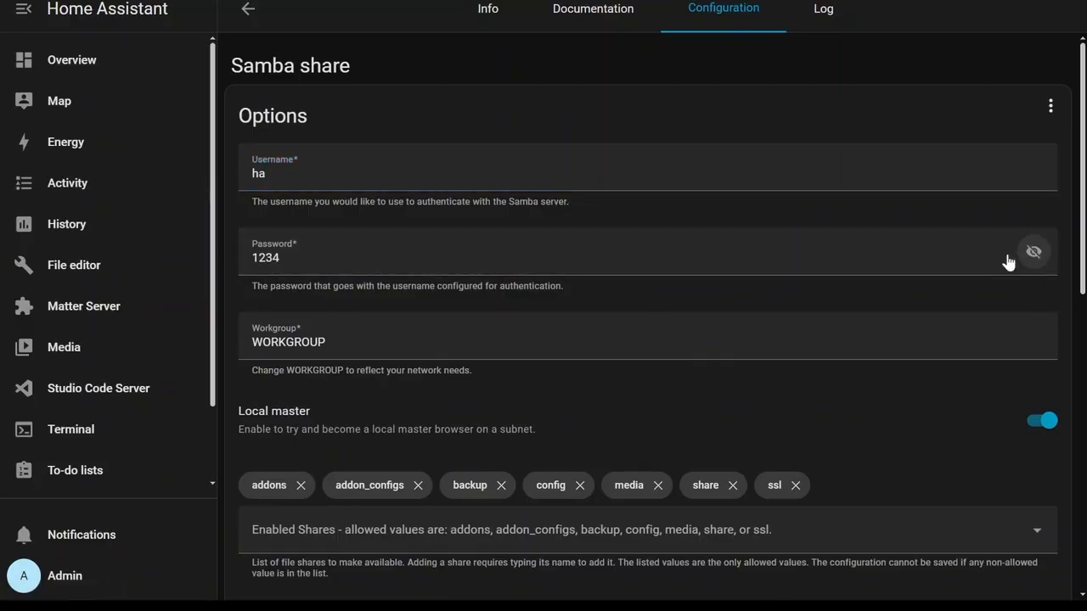
pyautogui.scroll(-7, 864, 377)
pyautogui.scroll(-1, 991, 467)
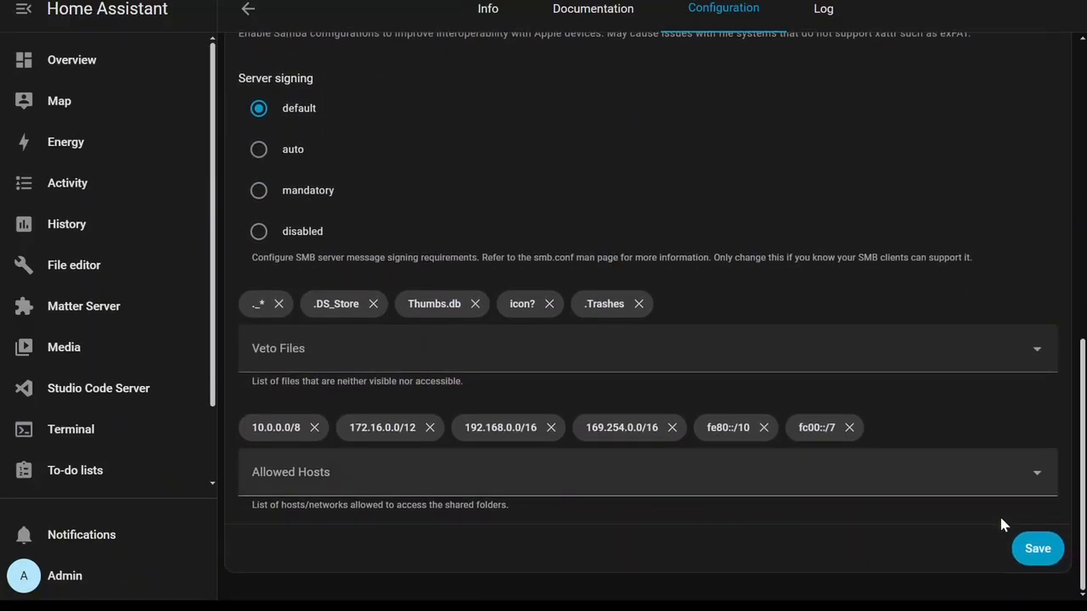
pyautogui.click(1034, 548)
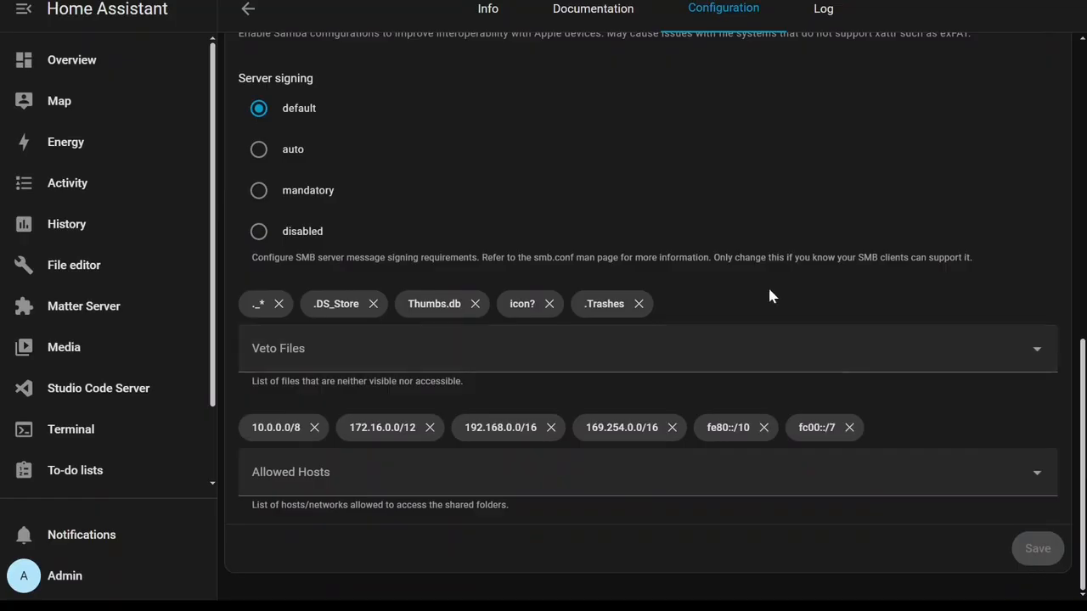
# Start the Samba share add-on from its info page, declining the browser's offer to save the password.
pyautogui.scroll(3, 739, 212)
pyautogui.click(488, 10)
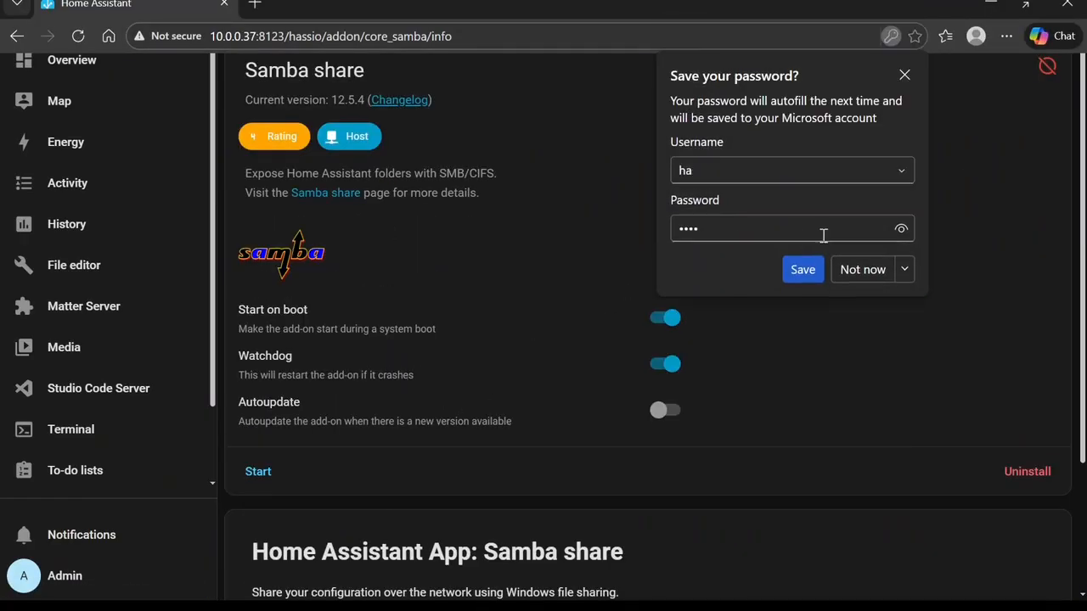
pyautogui.click(881, 269)
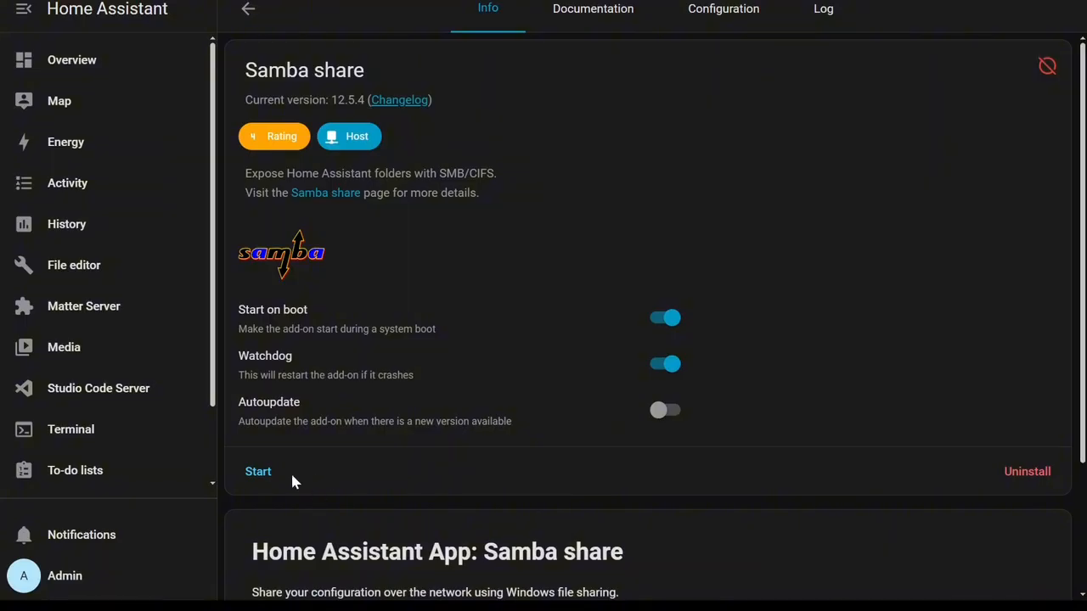
pyautogui.click(260, 472)
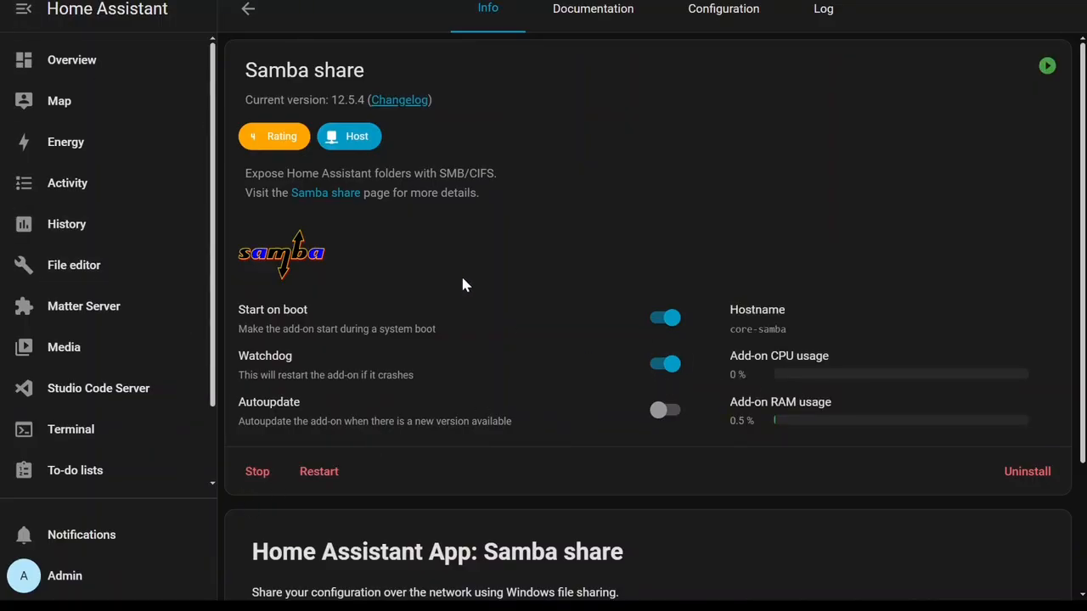
# Go to Devices & services and add the discovered Matter integration.
pyautogui.click(250, 11)
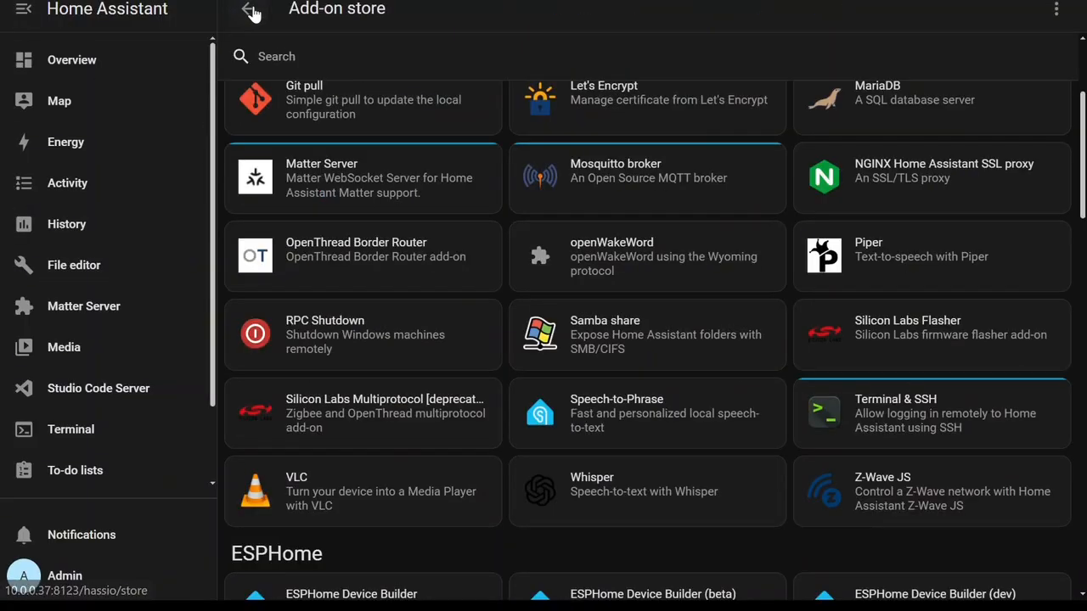
pyautogui.click(249, 11)
pyautogui.click(250, 11)
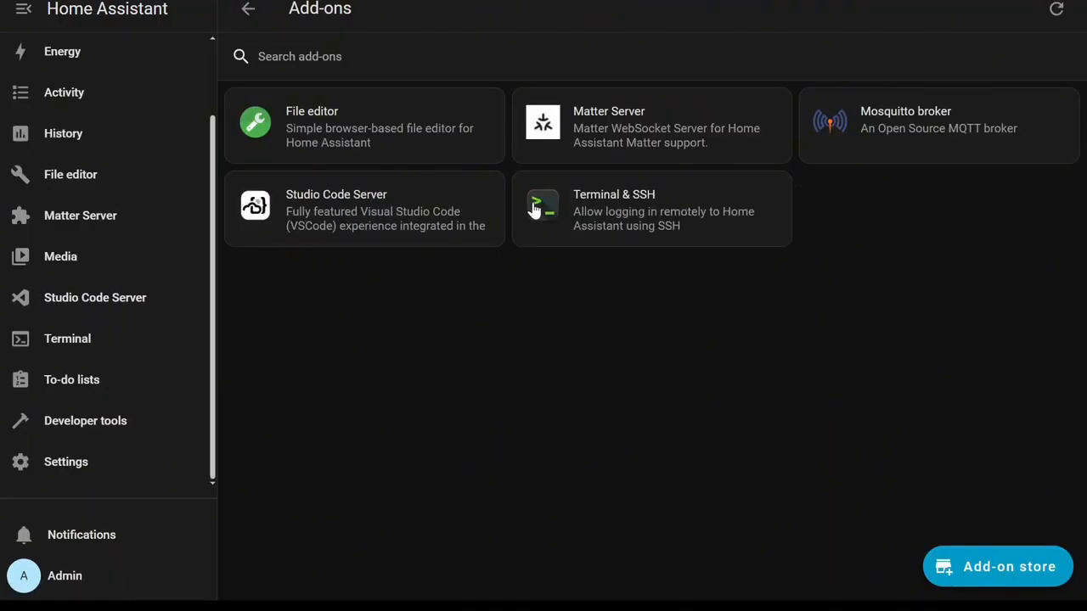
pyautogui.click(97, 477)
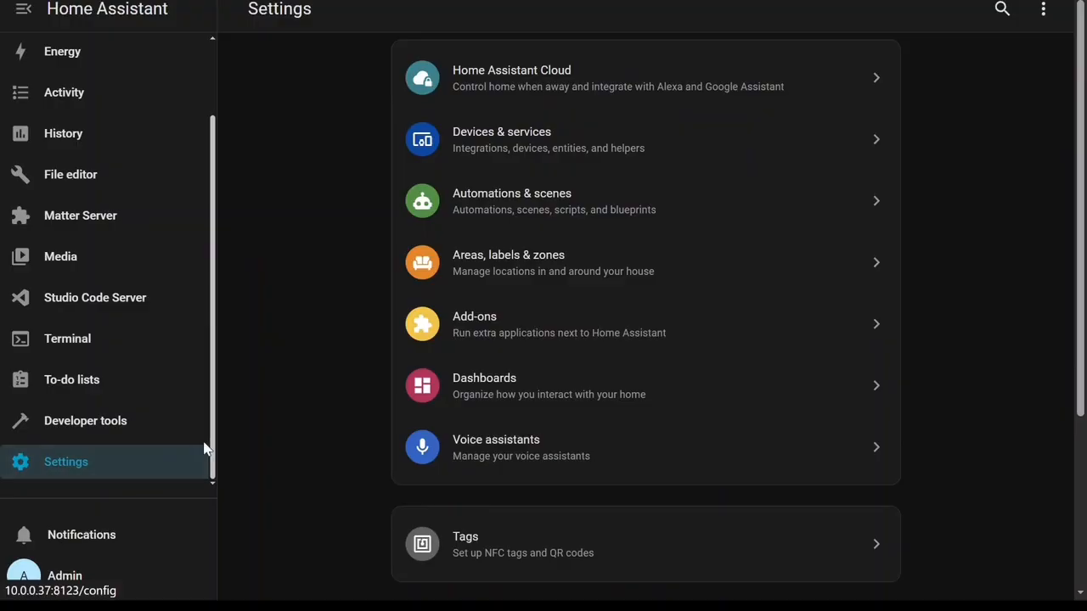
pyautogui.click(559, 153)
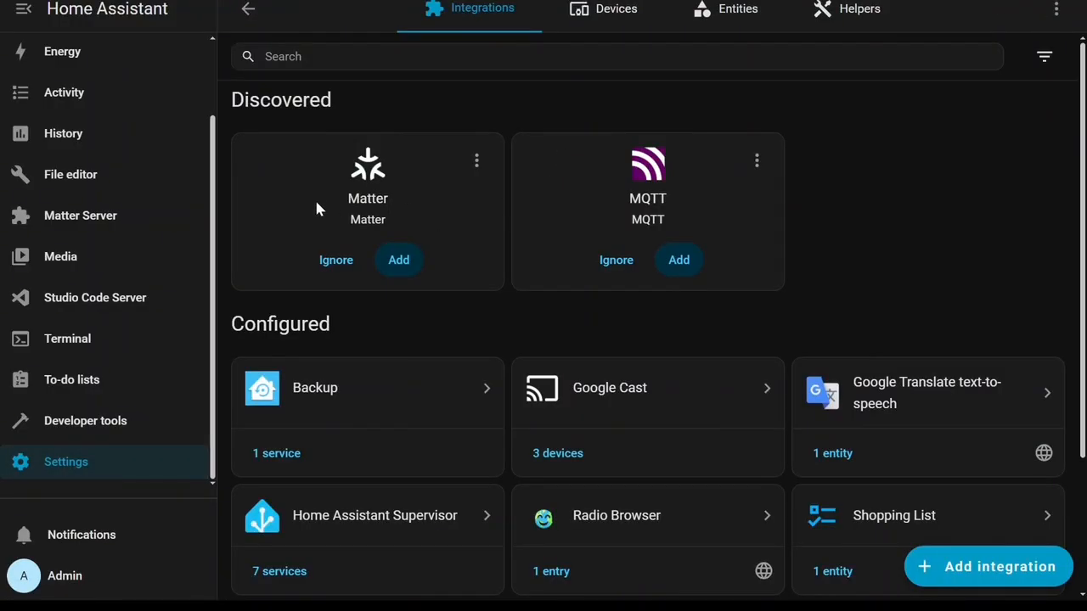
pyautogui.click(399, 263)
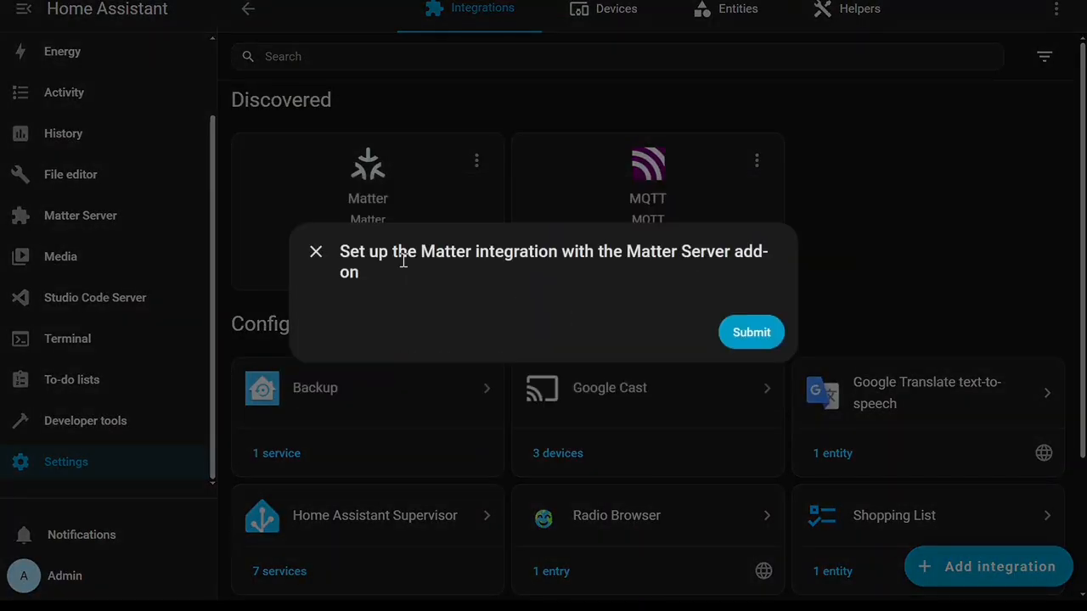
pyautogui.click(755, 332)
pyautogui.click(669, 347)
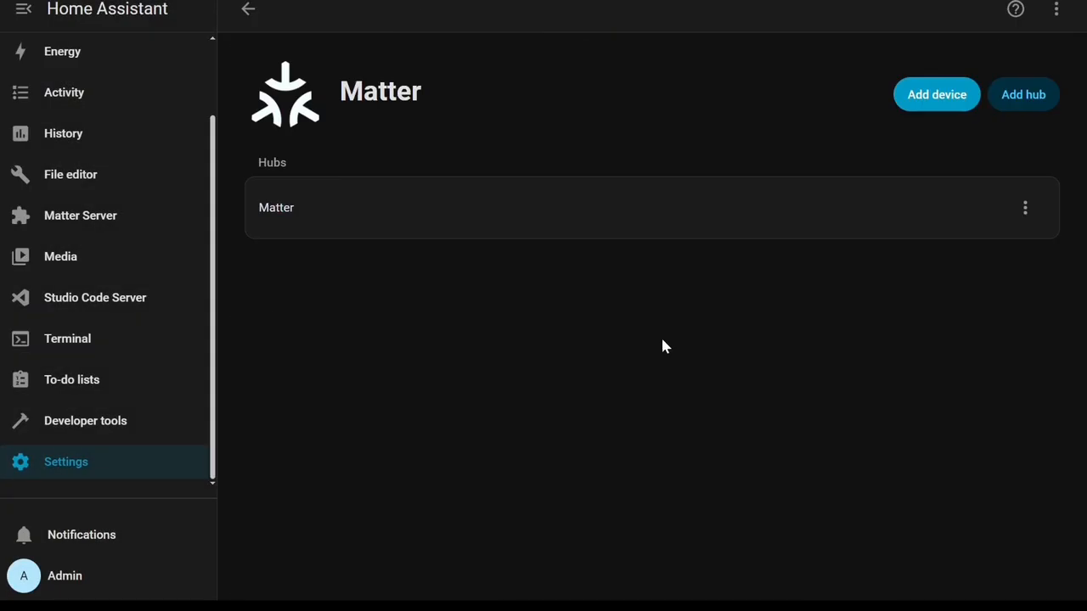
# Add the discovered MQTT integration, connecting it to the Mosquitto broker add-on.
pyautogui.click(249, 10)
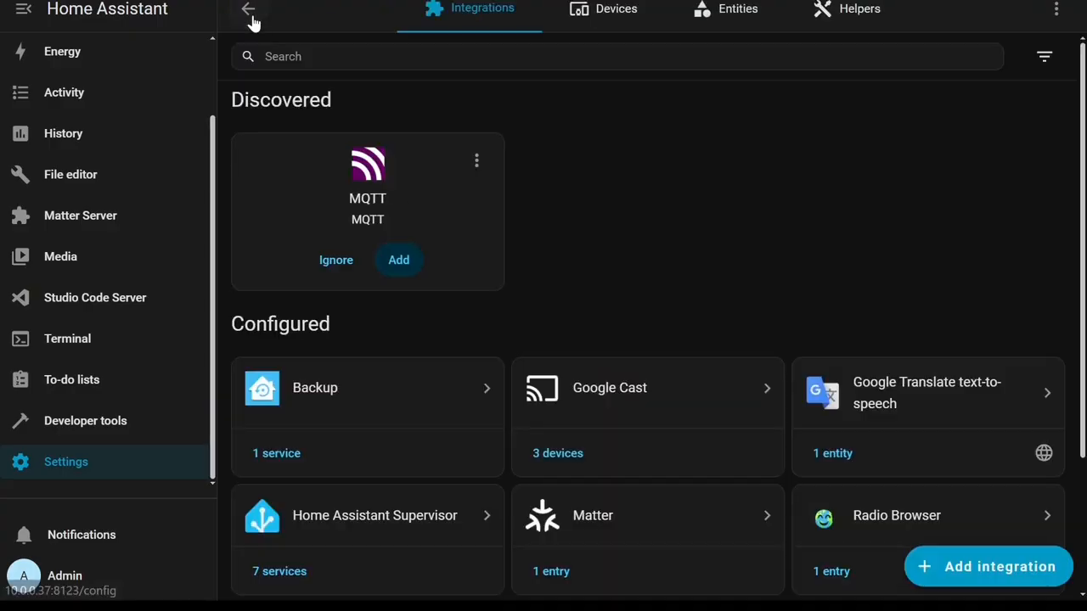
pyautogui.click(397, 259)
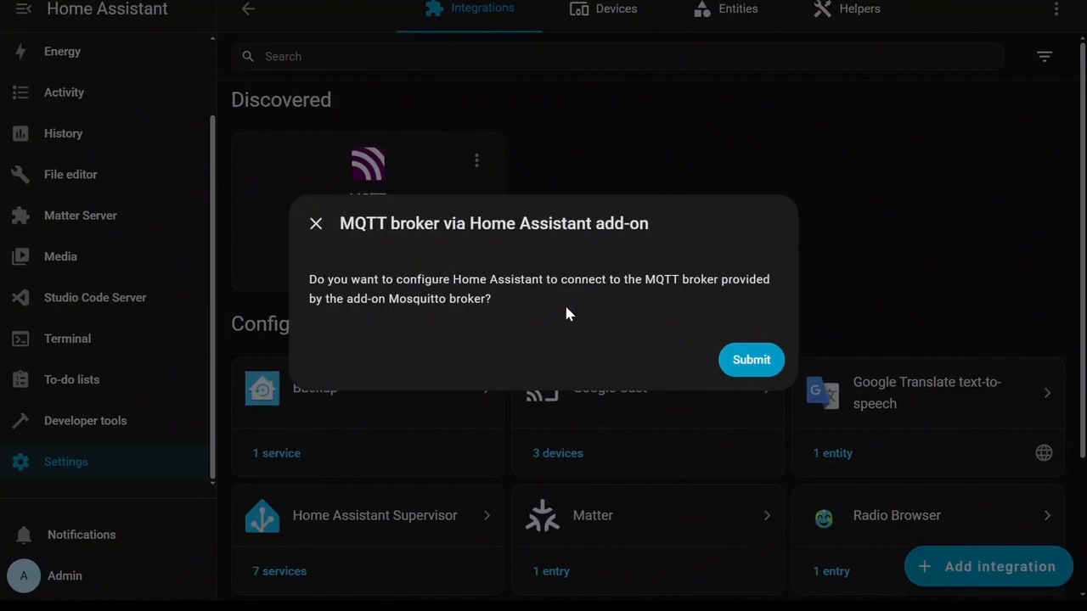
pyautogui.click(735, 357)
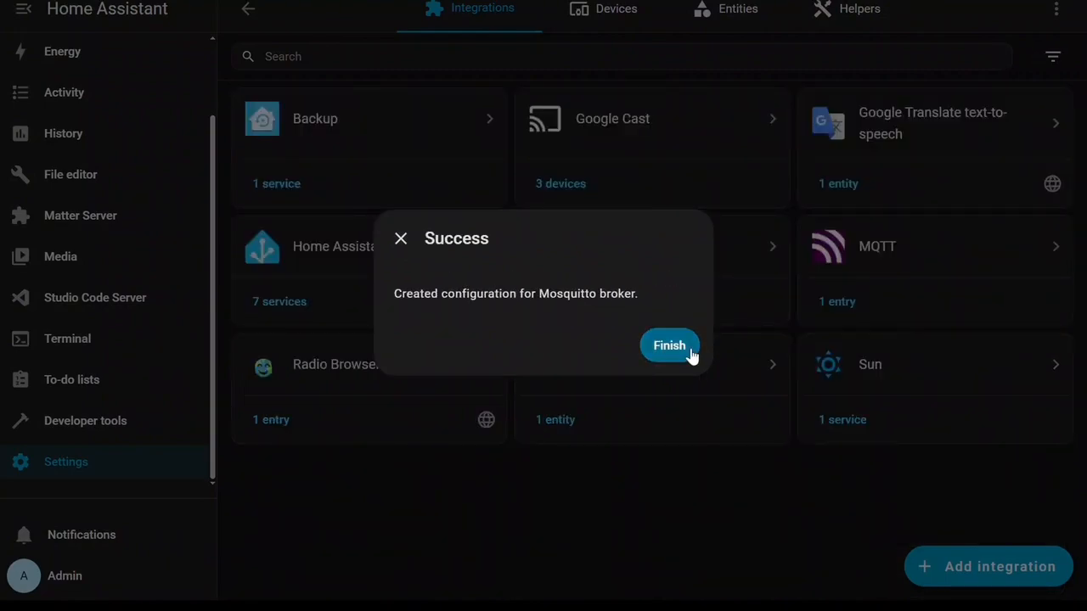
pyautogui.click(688, 348)
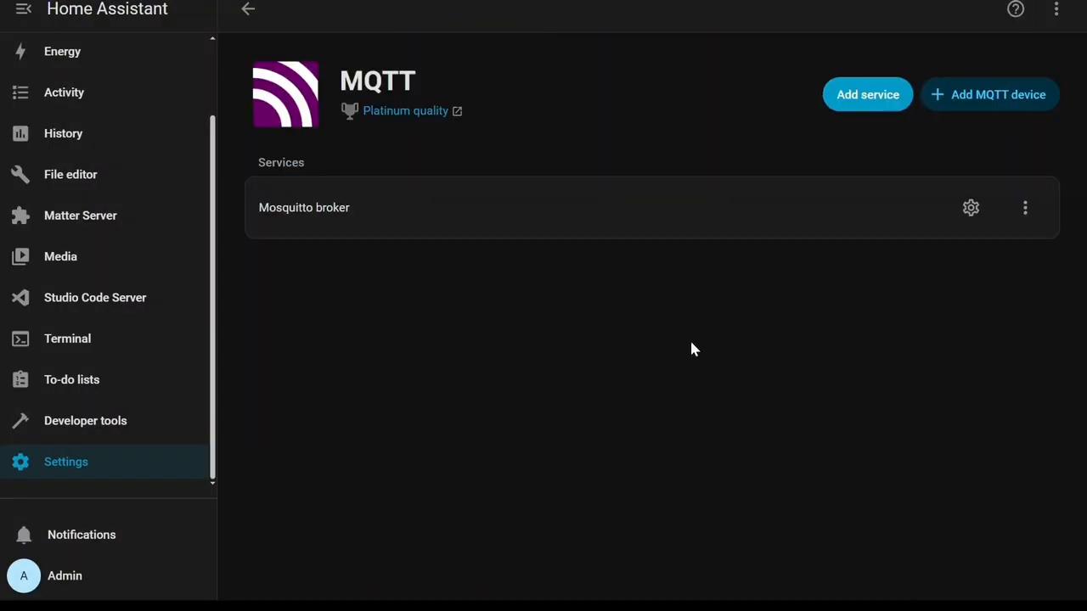
# Open the File editor and Matter Server panels to look over the configuration files and server page.
pyautogui.click(242, 8)
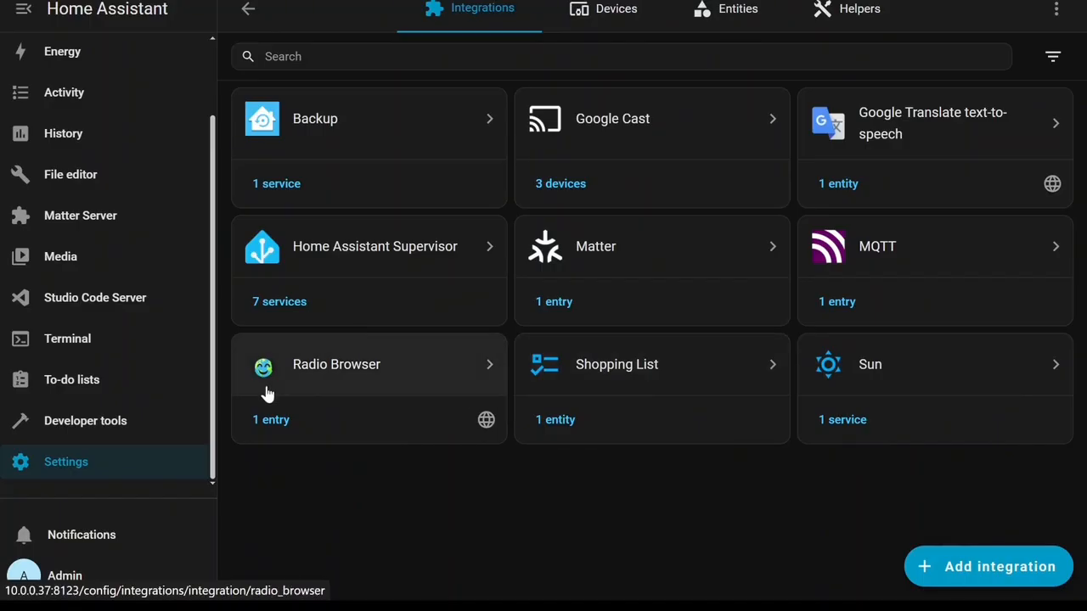
pyautogui.click(141, 465)
pyautogui.scroll(1, 123, 202)
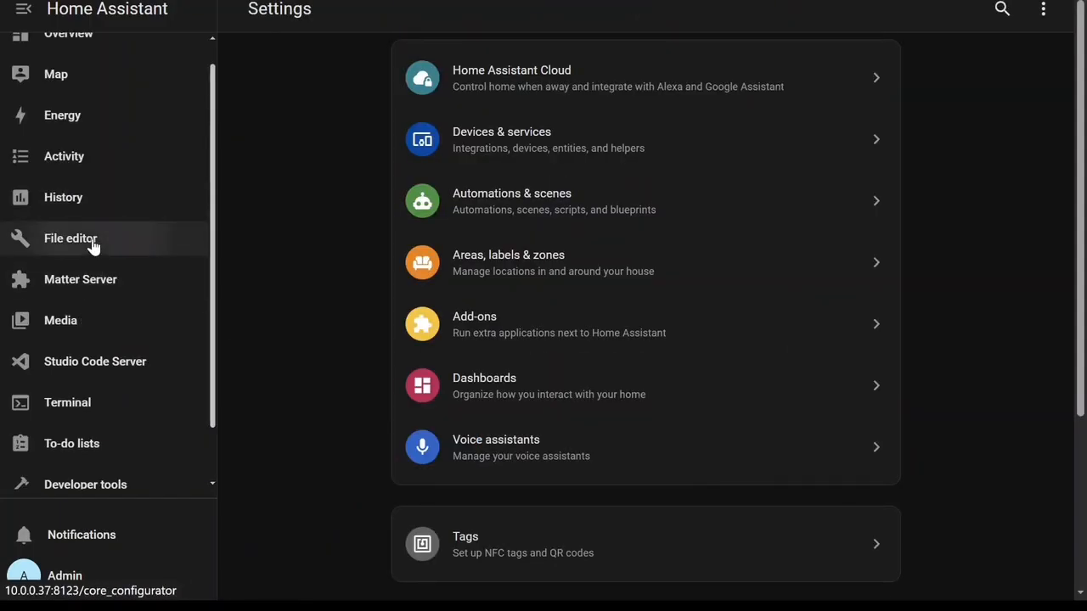
pyautogui.click(92, 244)
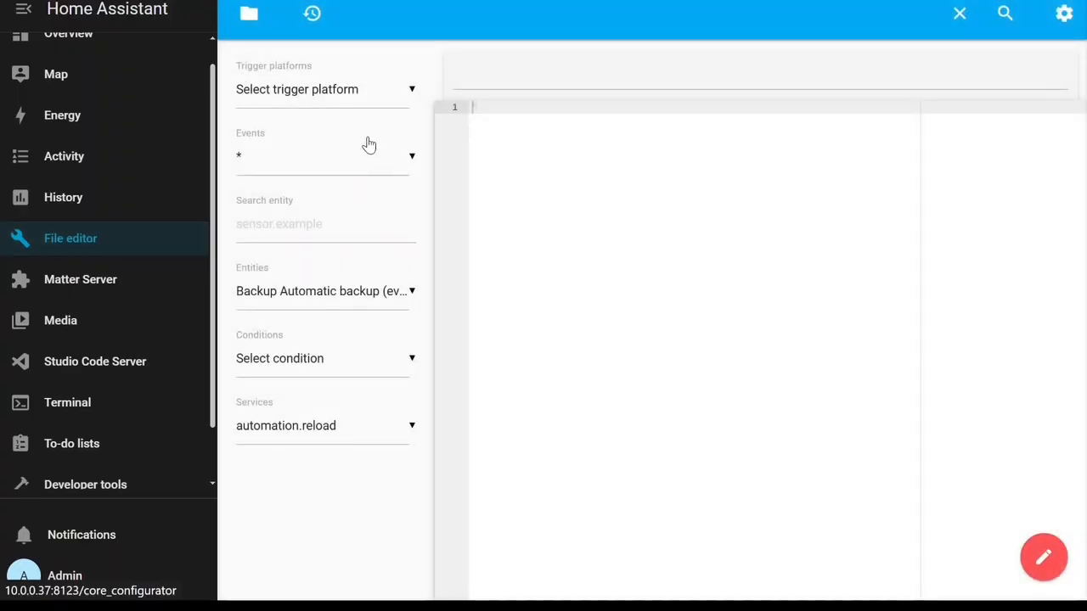
pyautogui.click(248, 17)
pyautogui.scroll(-5, 302, 295)
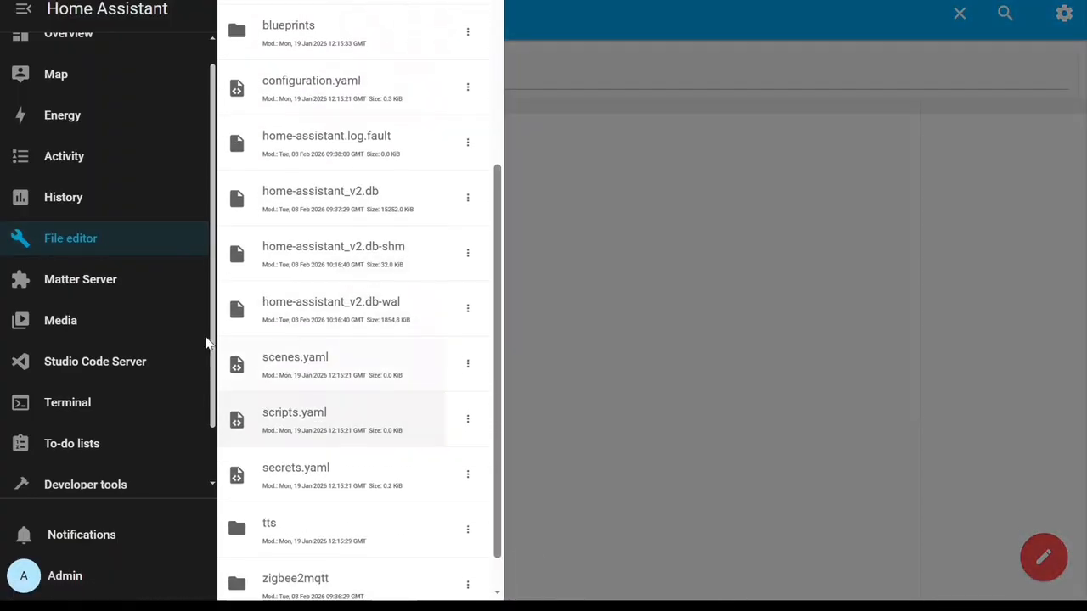
pyautogui.click(150, 281)
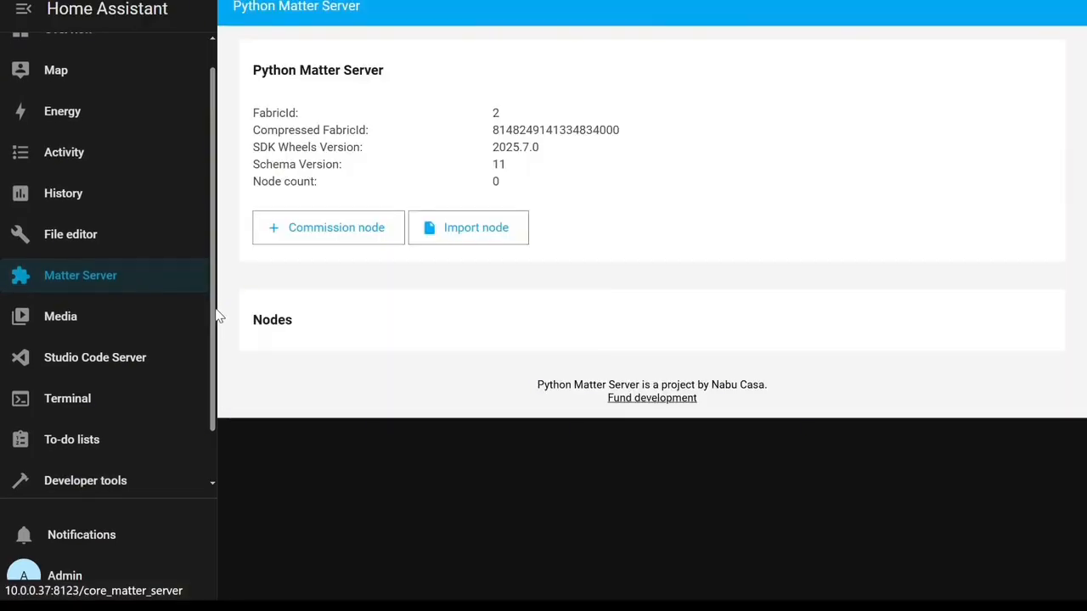
pyautogui.scroll(-1, 214, 339)
# Open automations.yaml and scripts.yaml in Studio Code Server, dismiss its notice, and switch to the Terminal panel.
pyautogui.click(105, 299)
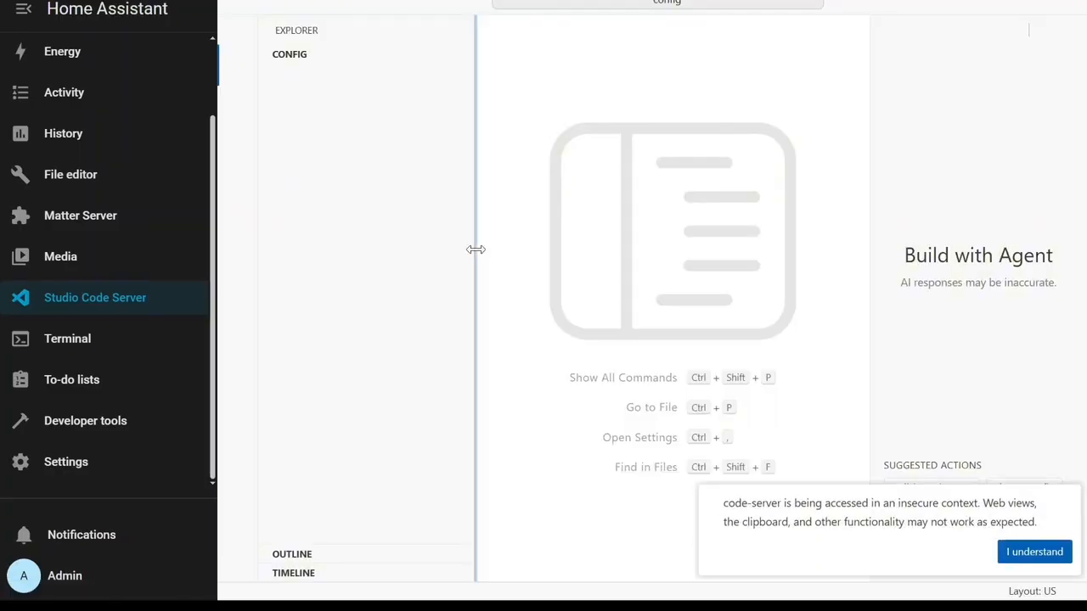
pyautogui.click(351, 165)
pyautogui.click(331, 149)
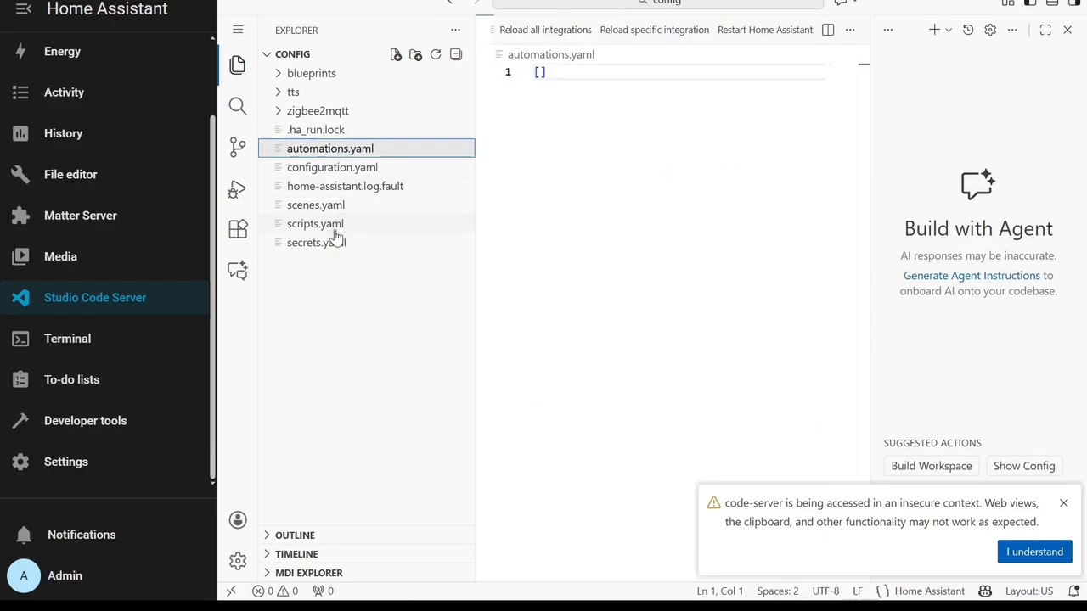
pyautogui.click(337, 226)
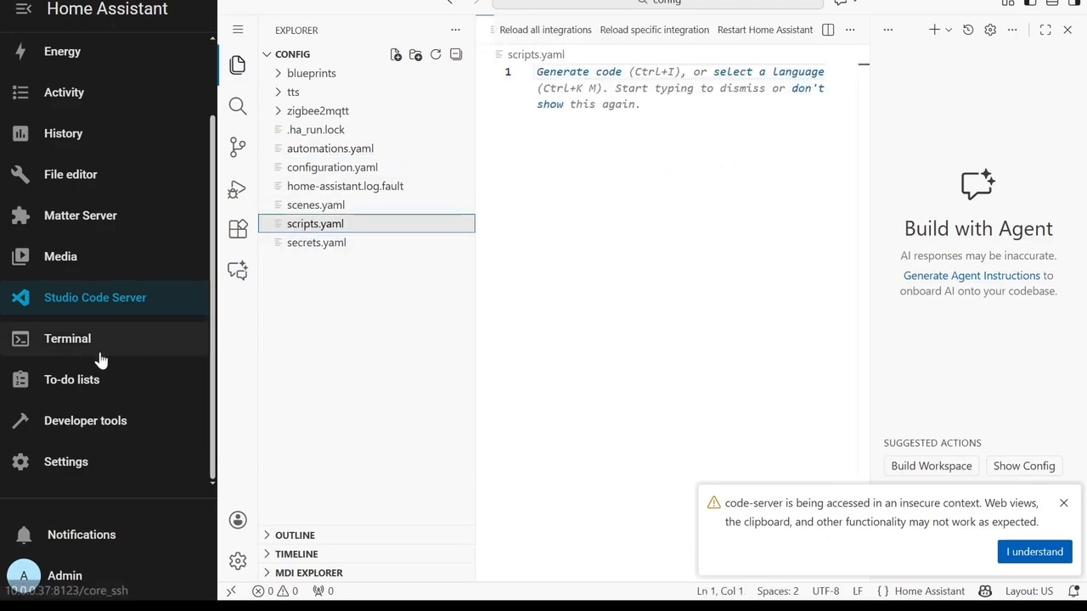
pyautogui.click(1030, 553)
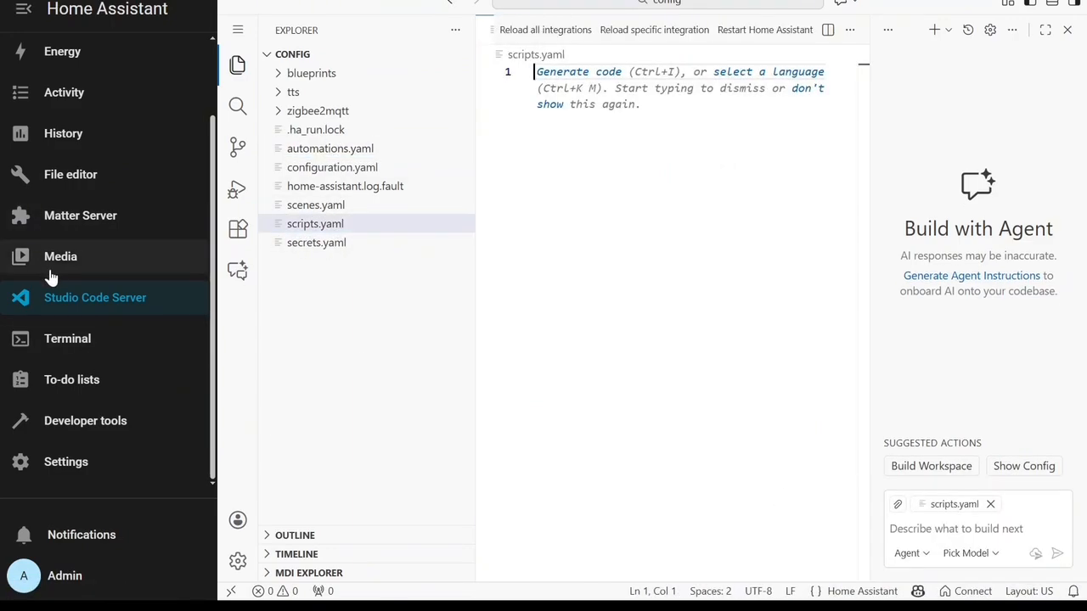
pyautogui.click(68, 342)
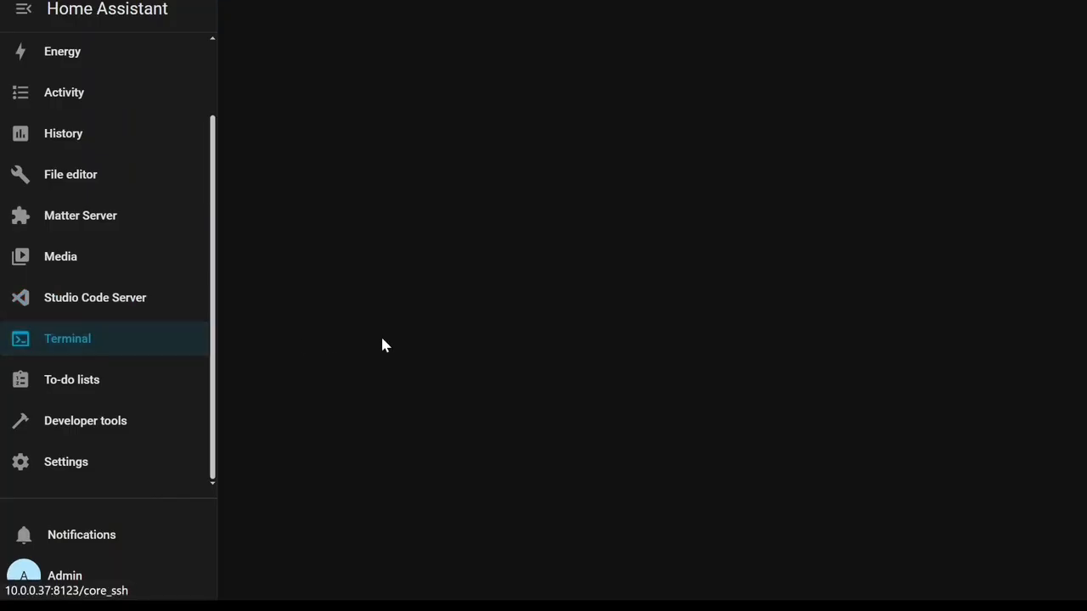